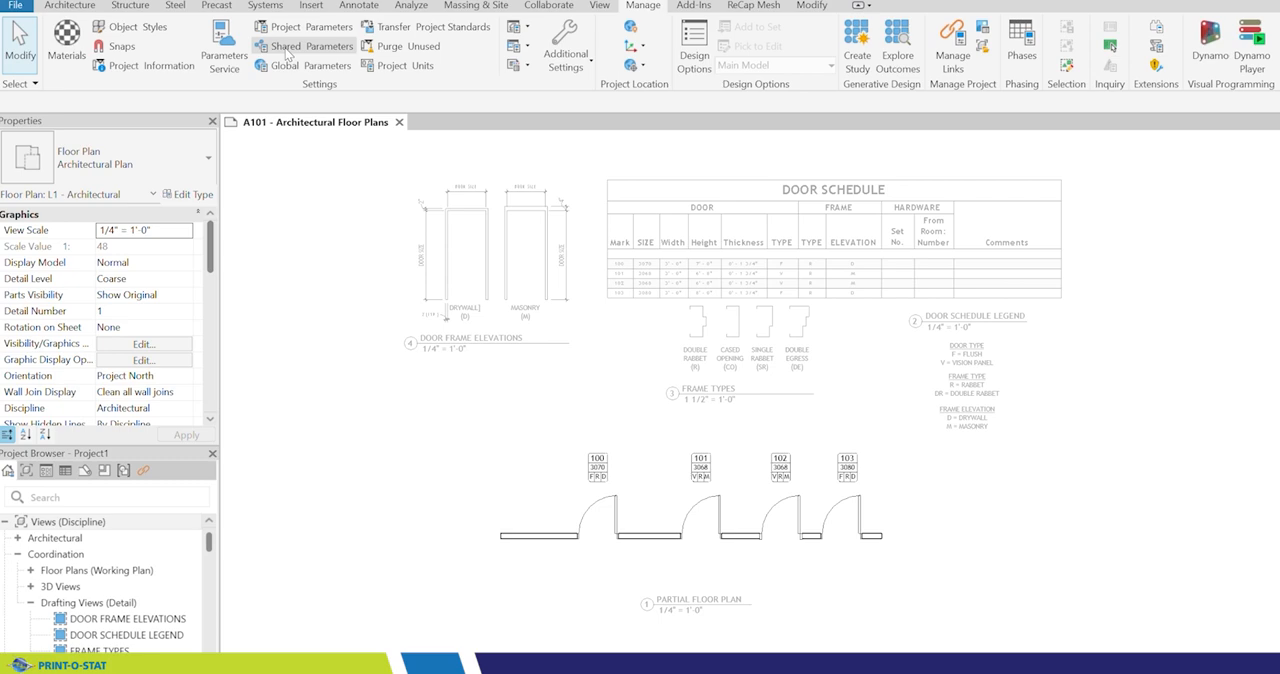
Step: Examine the DOORS group's shared parameters and the property options for a new parameter, including the Text data type
{"action": "left_click", "coordinate": [289, 50]}
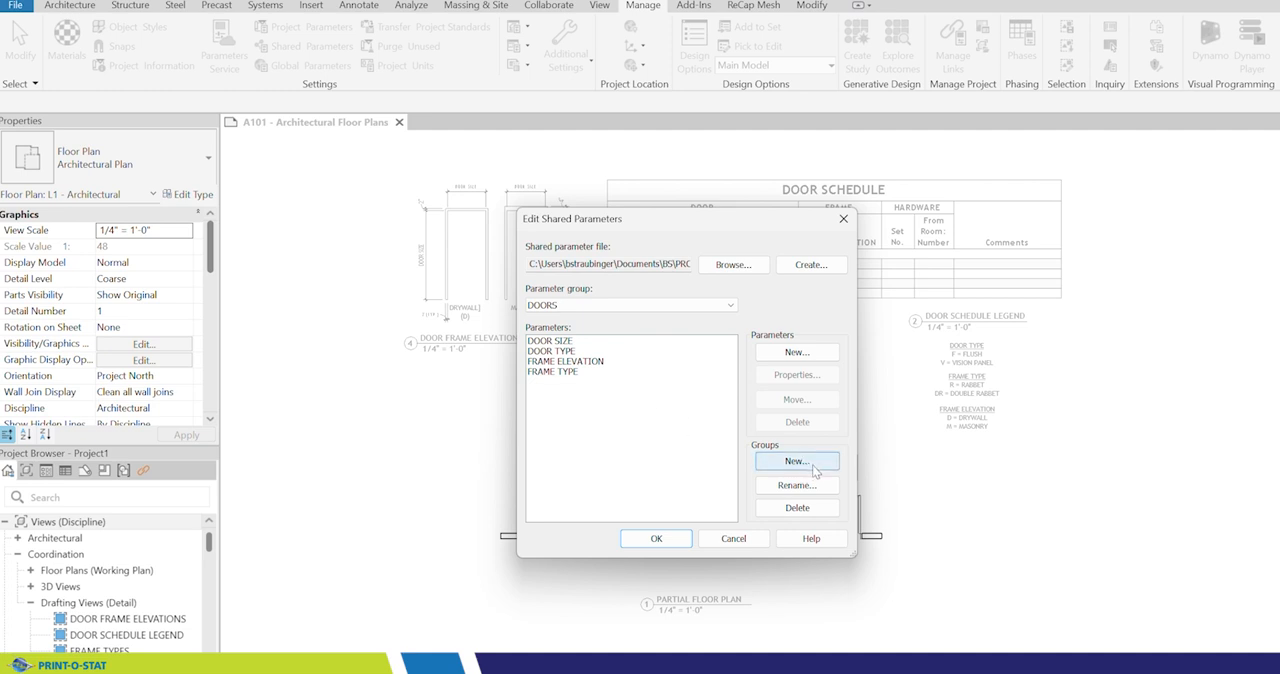
{"action": "left_click", "coordinate": [797, 353]}
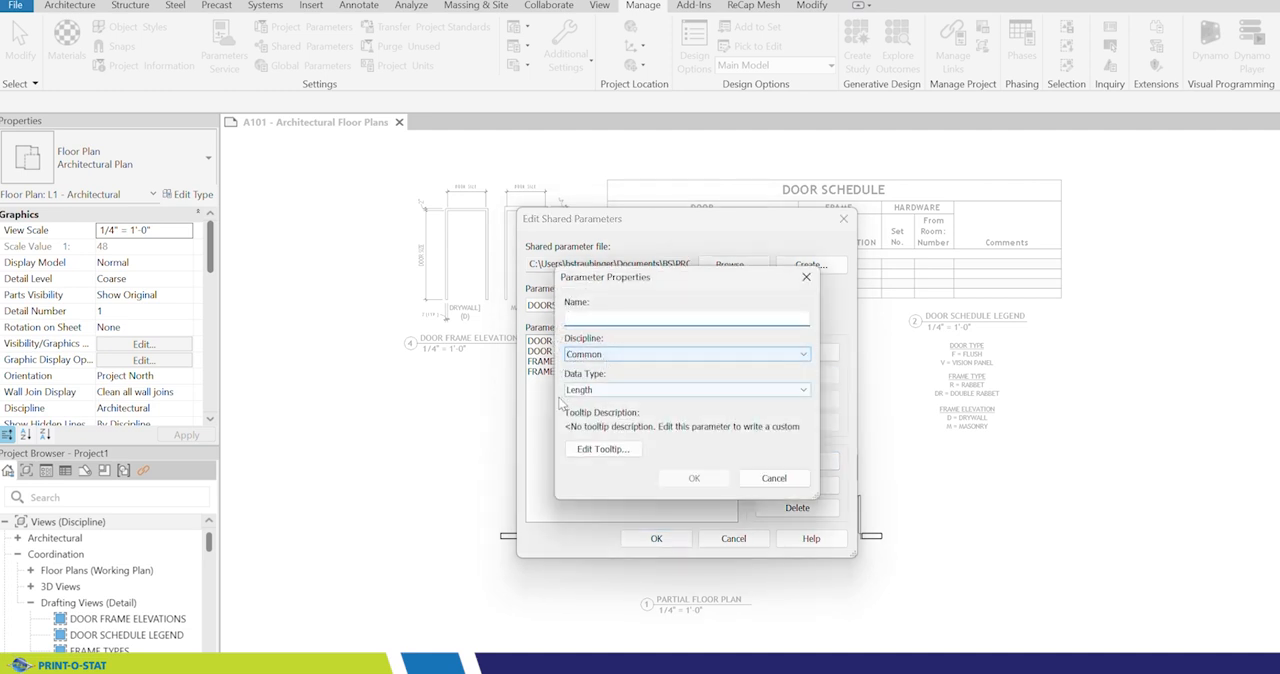
{"action": "left_click", "coordinate": [610, 393]}
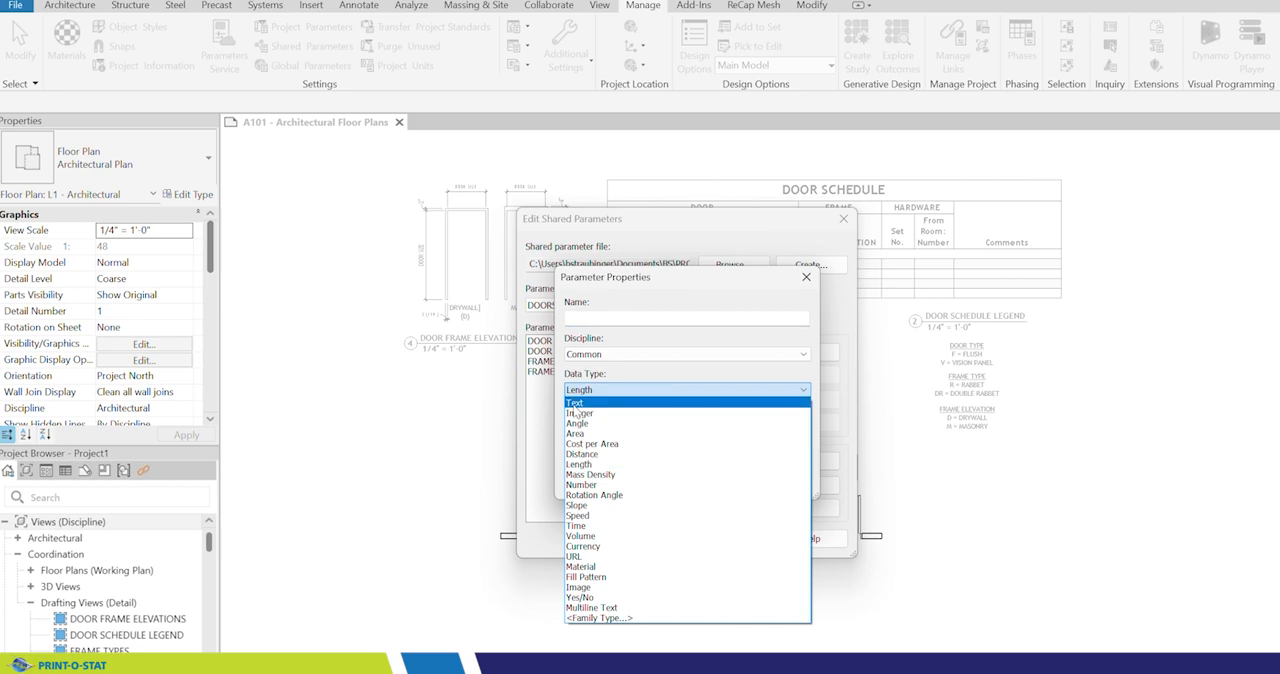
{"action": "left_click", "coordinate": [578, 403]}
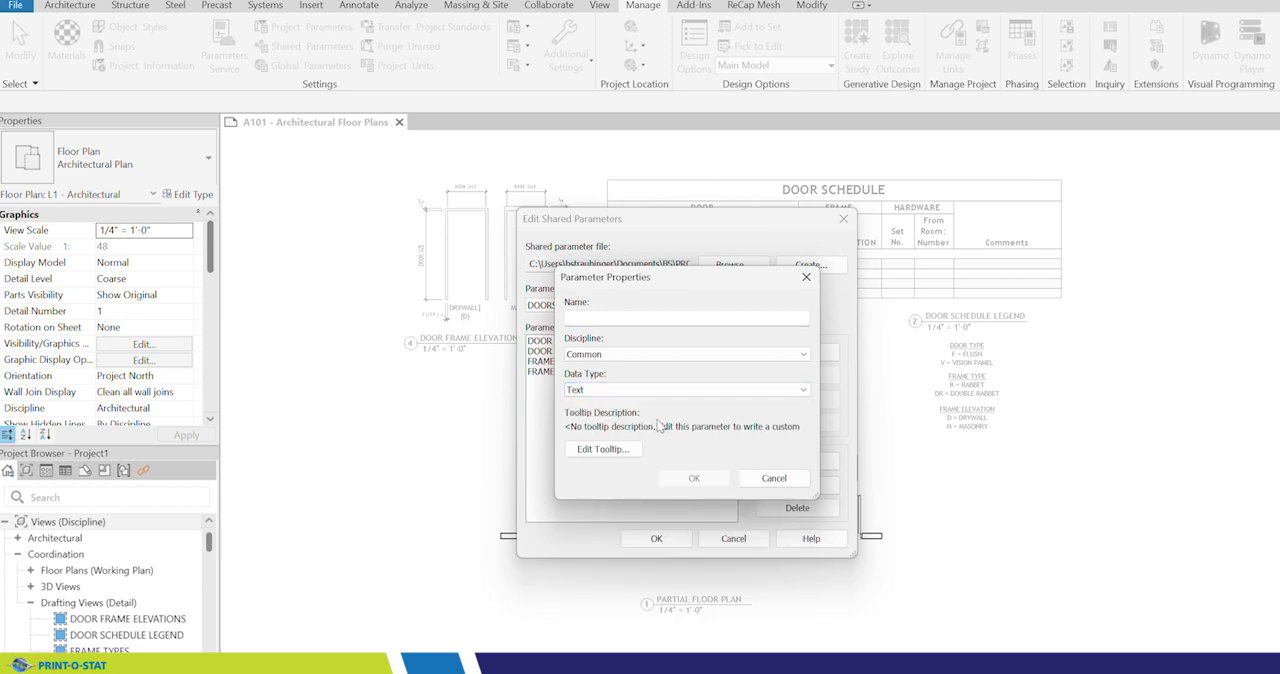
{"action": "left_click", "coordinate": [771, 479]}
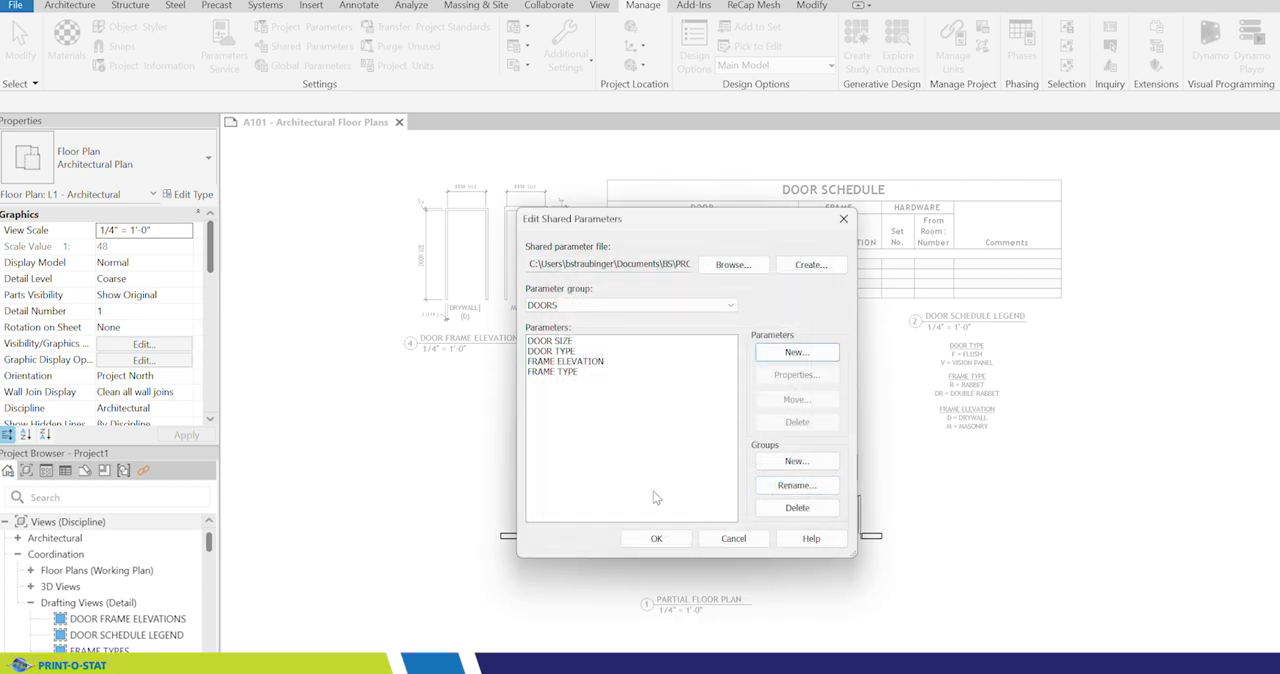
{"action": "left_click", "coordinate": [734, 541]}
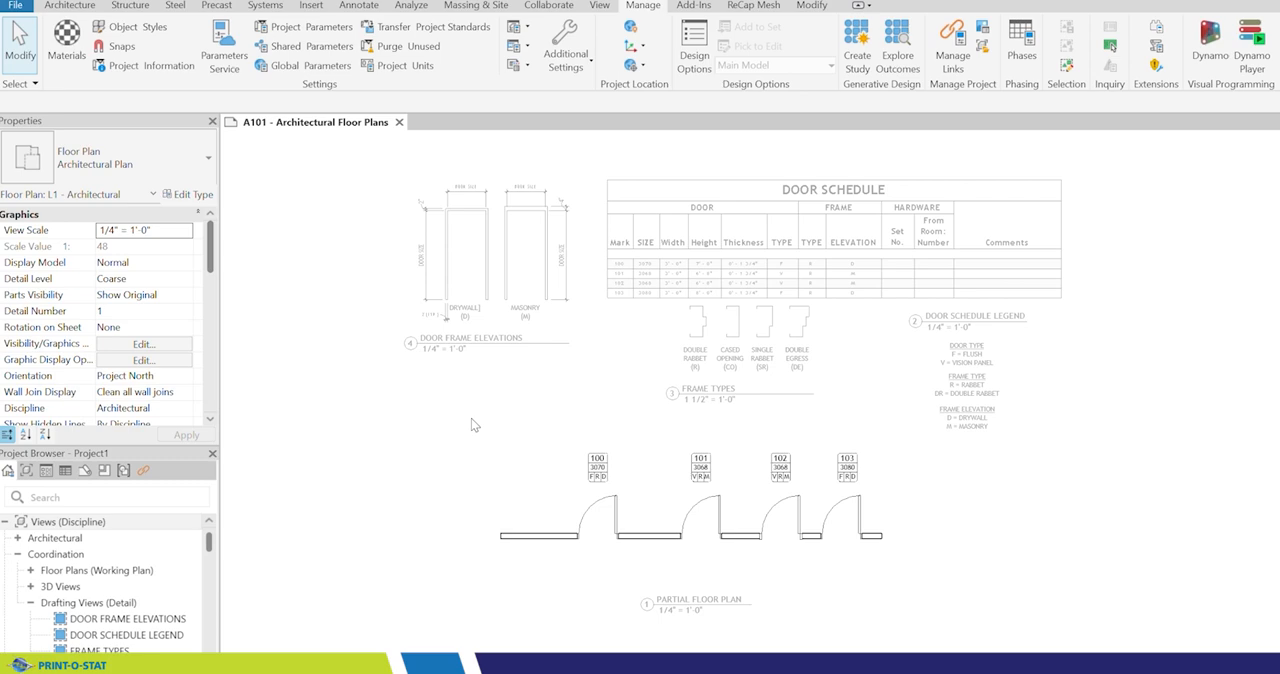
Step: Examine the number, size and type fields in the tag of door 100 on the partial floor plan
{"action": "scroll", "coordinate": [738, 514], "scroll_direction": "up", "scroll_amount": 3}
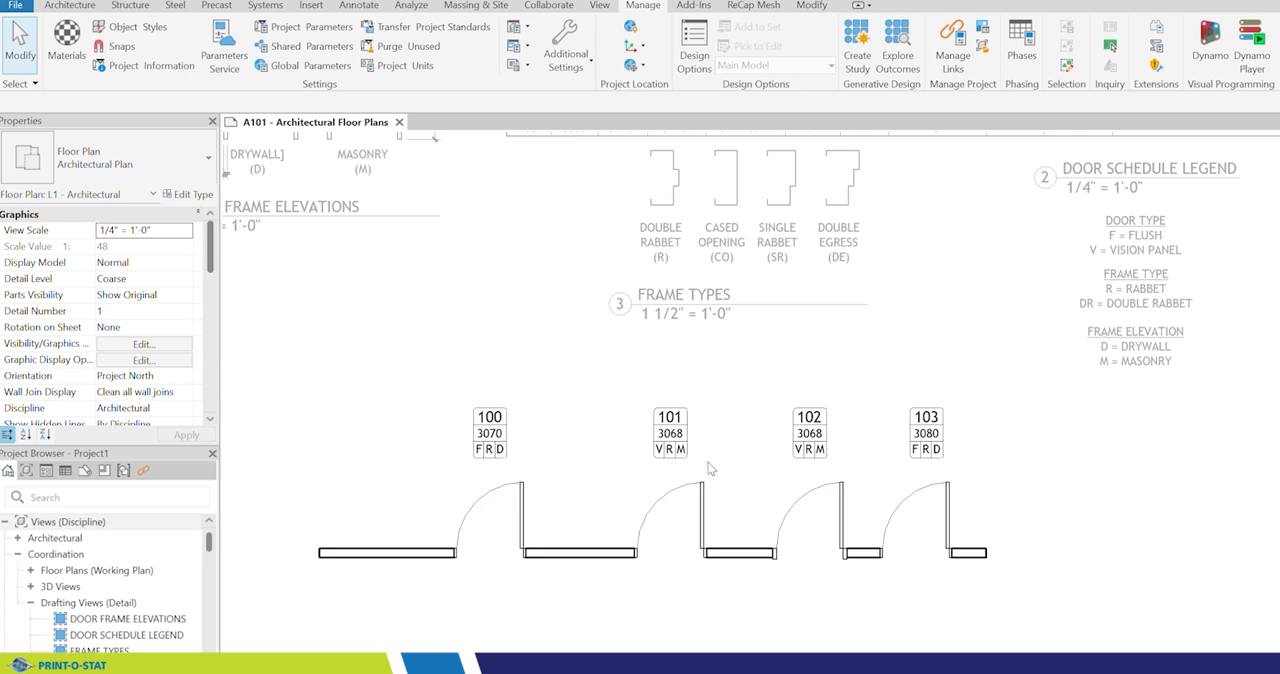
{"action": "scroll", "coordinate": [463, 475], "scroll_direction": "up", "scroll_amount": 2}
{"action": "scroll", "coordinate": [463, 475], "scroll_direction": "up", "scroll_amount": 2}
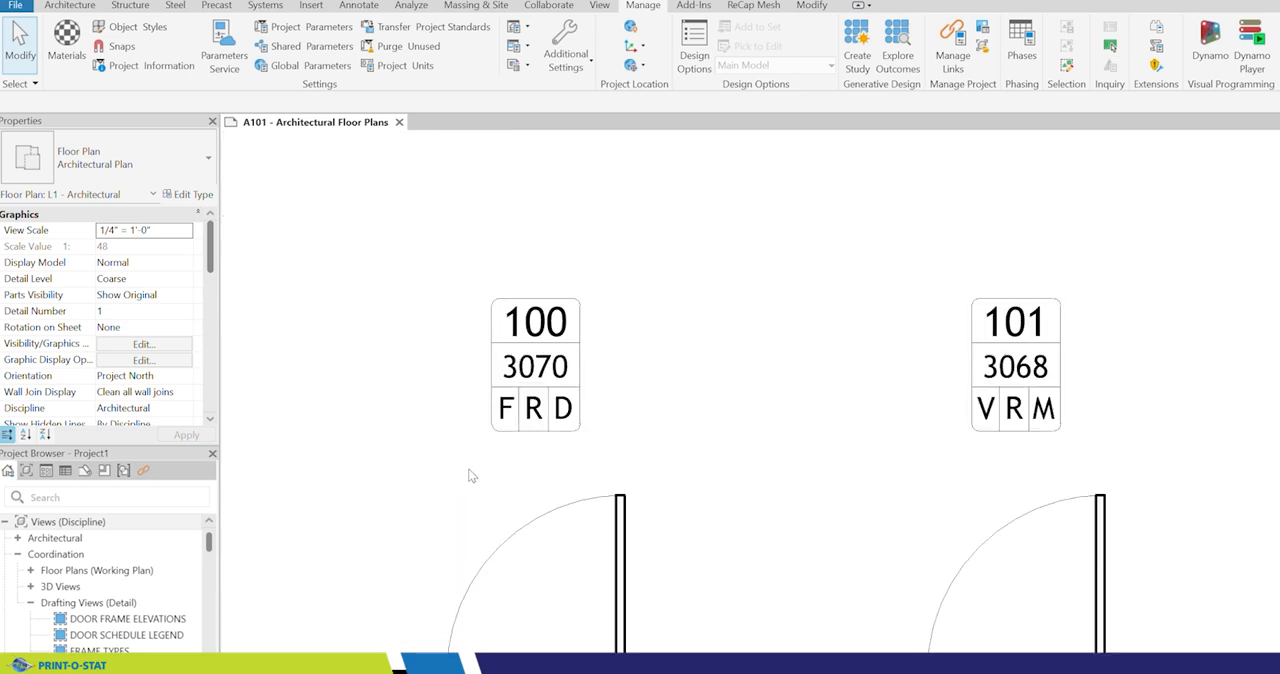
{"action": "scroll", "coordinate": [571, 449], "scroll_direction": "up", "scroll_amount": 2}
{"action": "middle_click_drag", "start_coordinate": [677, 400], "coordinate": [790, 378]}
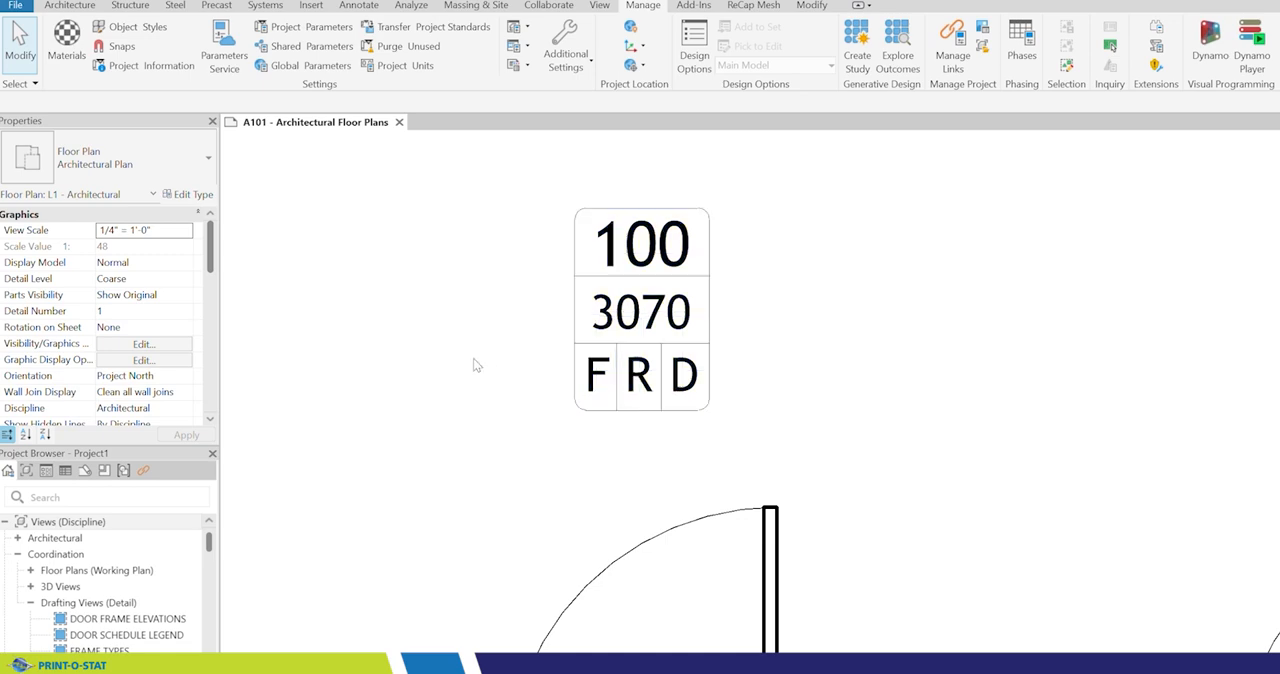
{"action": "scroll", "coordinate": [490, 355], "scroll_direction": "down", "scroll_amount": 3}
{"action": "scroll", "coordinate": [571, 350], "scroll_direction": "up", "scroll_amount": 4}
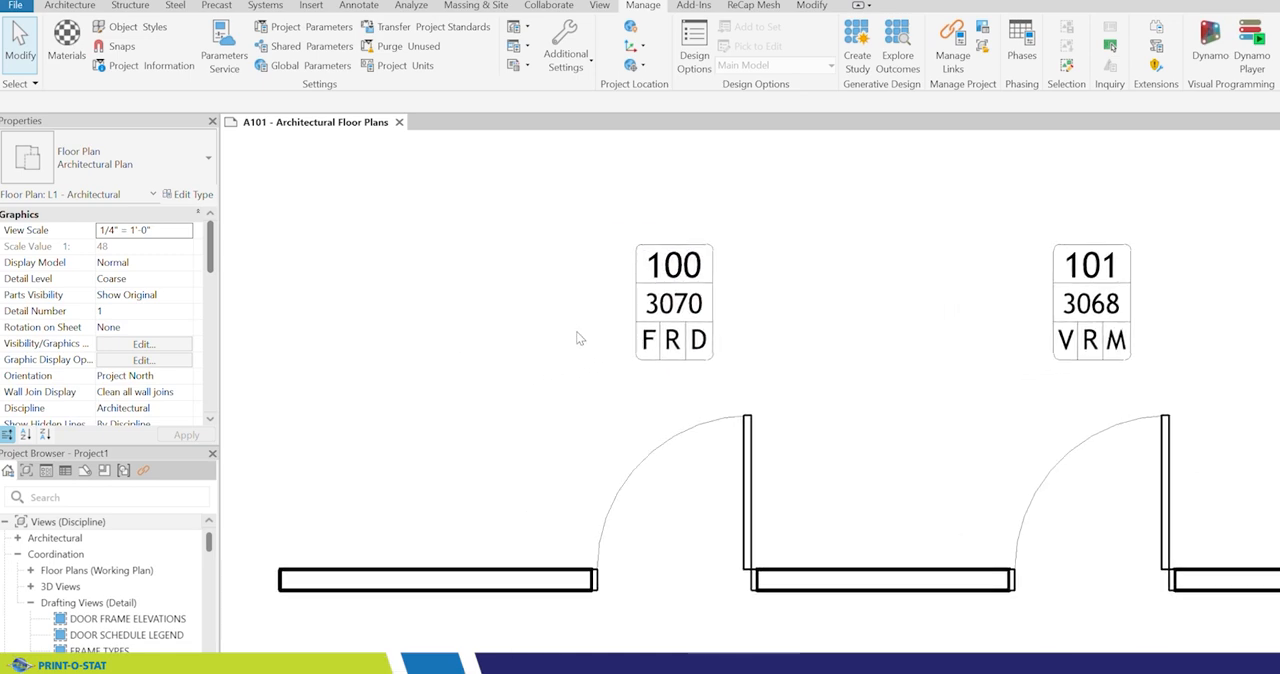
{"action": "middle_click_drag", "start_coordinate": [592, 352], "coordinate": [588, 336]}
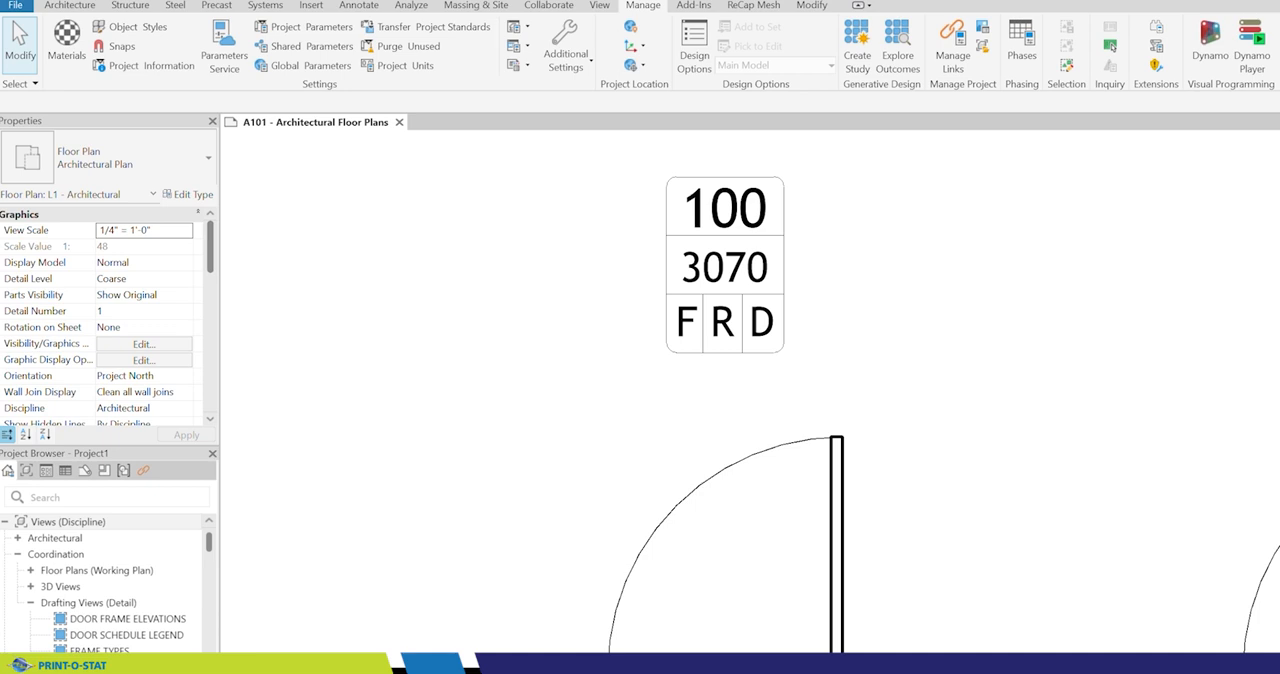
Step: Set the partial floor plan view's detail level to Fine and check the door frame elevations on the sheet
{"action": "left_click", "coordinate": [316, 662]}
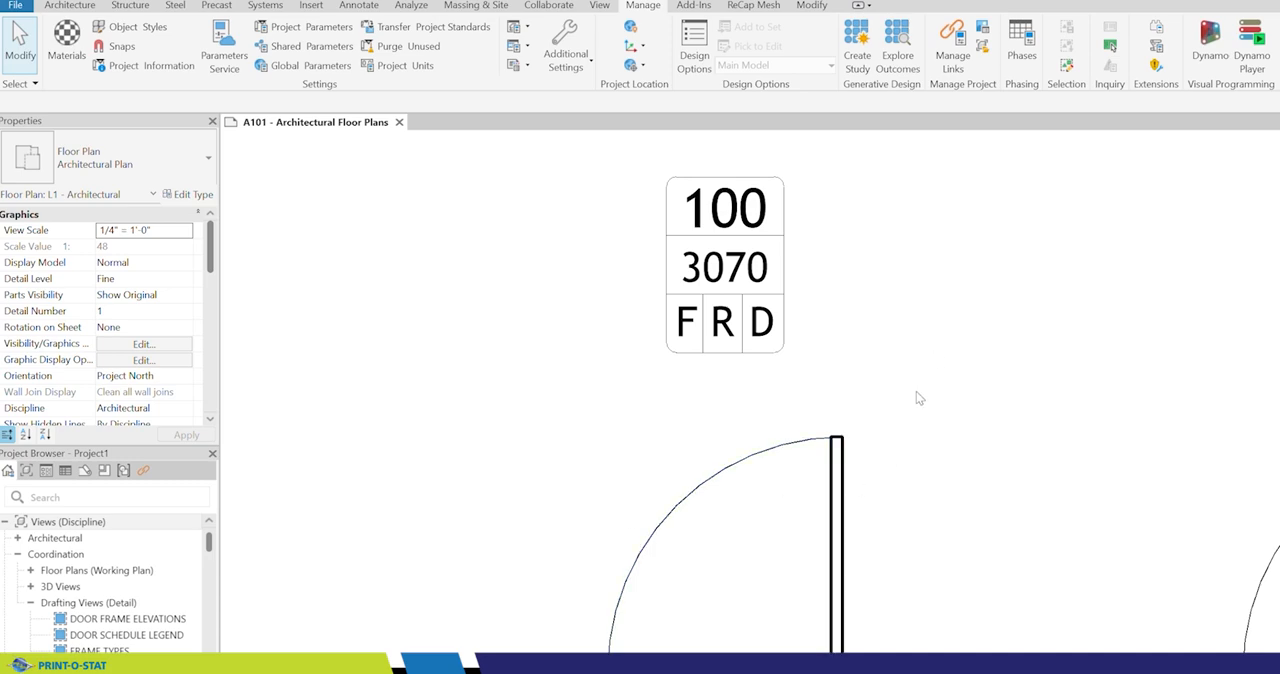
{"action": "scroll", "coordinate": [931, 446], "scroll_direction": "down", "scroll_amount": 5}
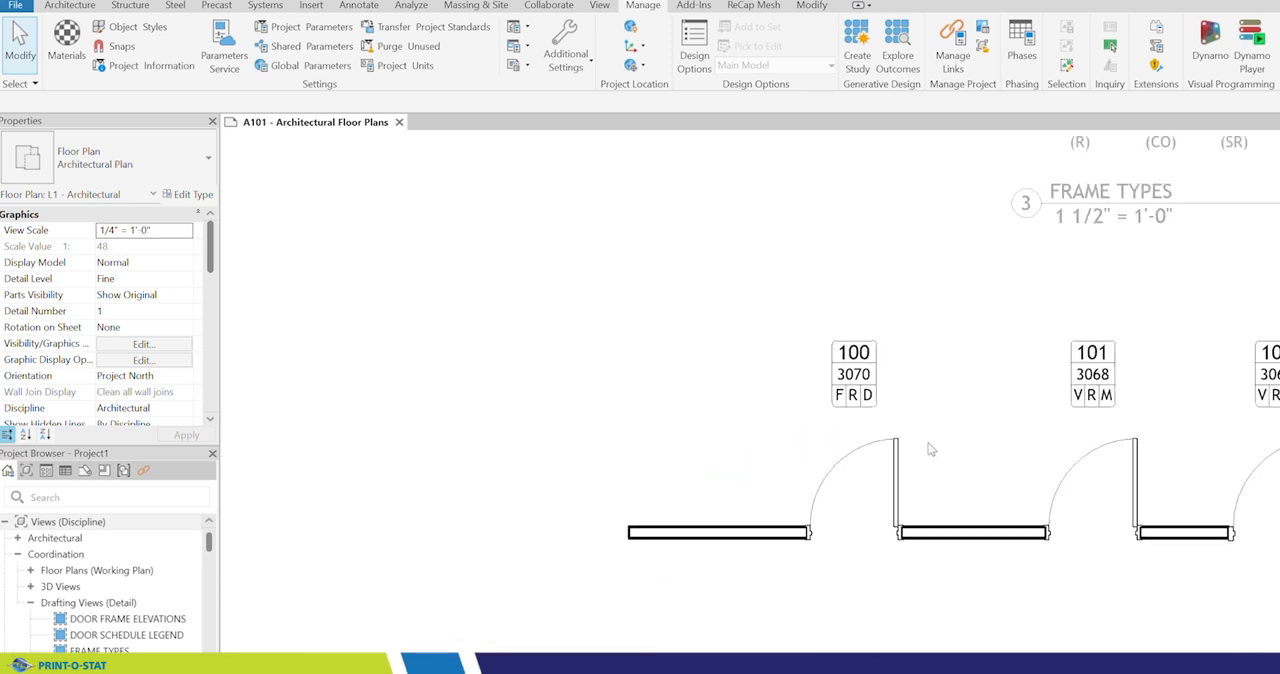
{"action": "middle_click_drag", "start_coordinate": [925, 363], "coordinate": [852, 454]}
{"action": "scroll", "coordinate": [784, 294], "scroll_direction": "up", "scroll_amount": 4}
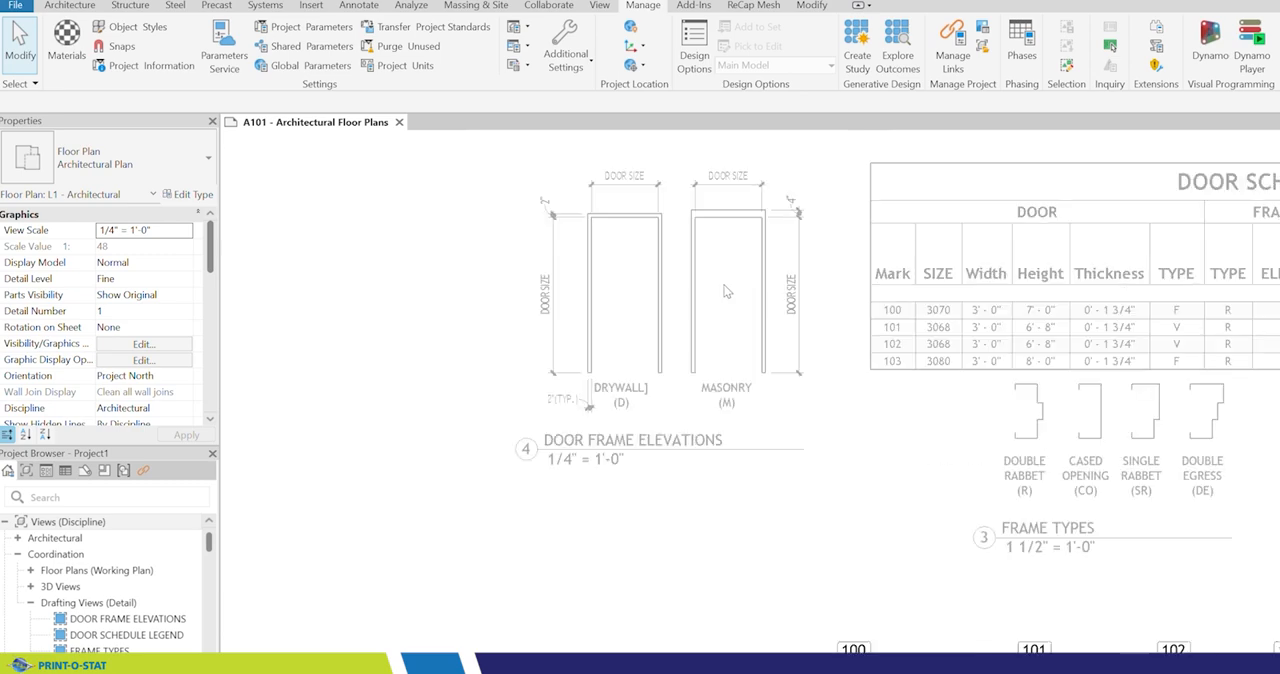
{"action": "middle_click_drag", "start_coordinate": [721, 297], "coordinate": [735, 351]}
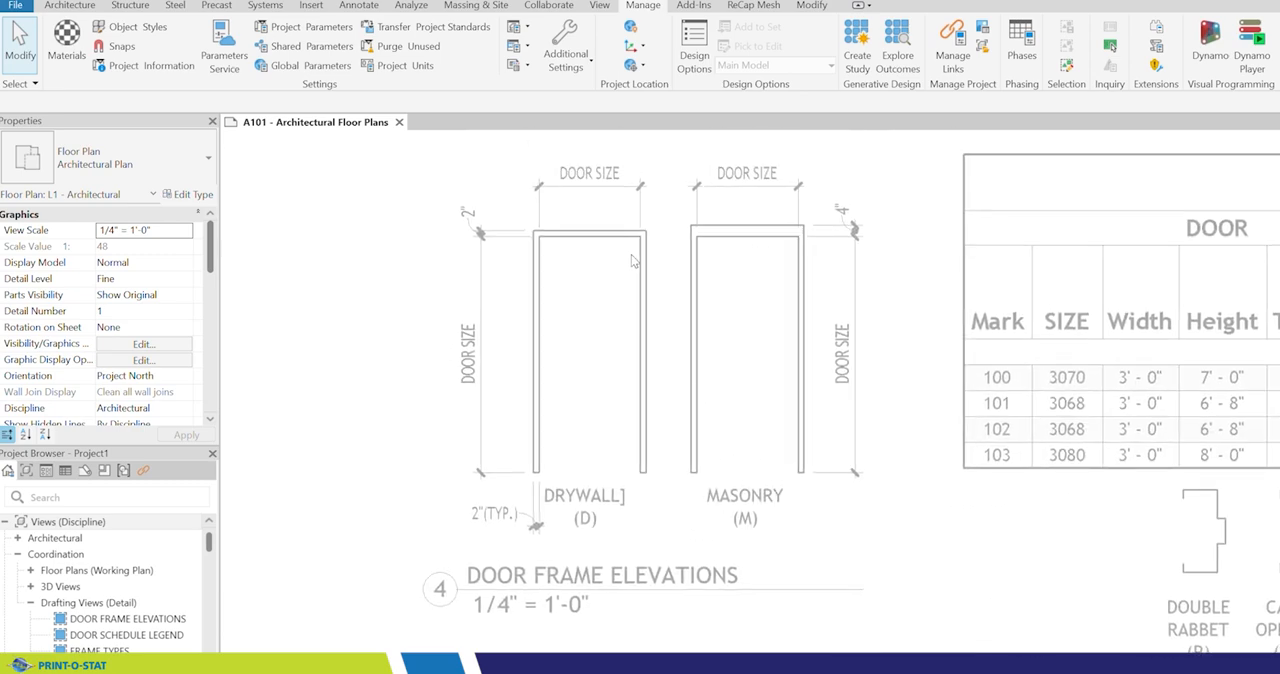
Step: Compare the door tags on the partial floor plan with the door schedule and its legends
{"action": "scroll", "coordinate": [595, 307], "scroll_direction": "down", "scroll_amount": 3}
{"action": "scroll", "coordinate": [594, 301], "scroll_direction": "down", "scroll_amount": 4}
{"action": "scroll", "coordinate": [768, 569], "scroll_direction": "up", "scroll_amount": 3}
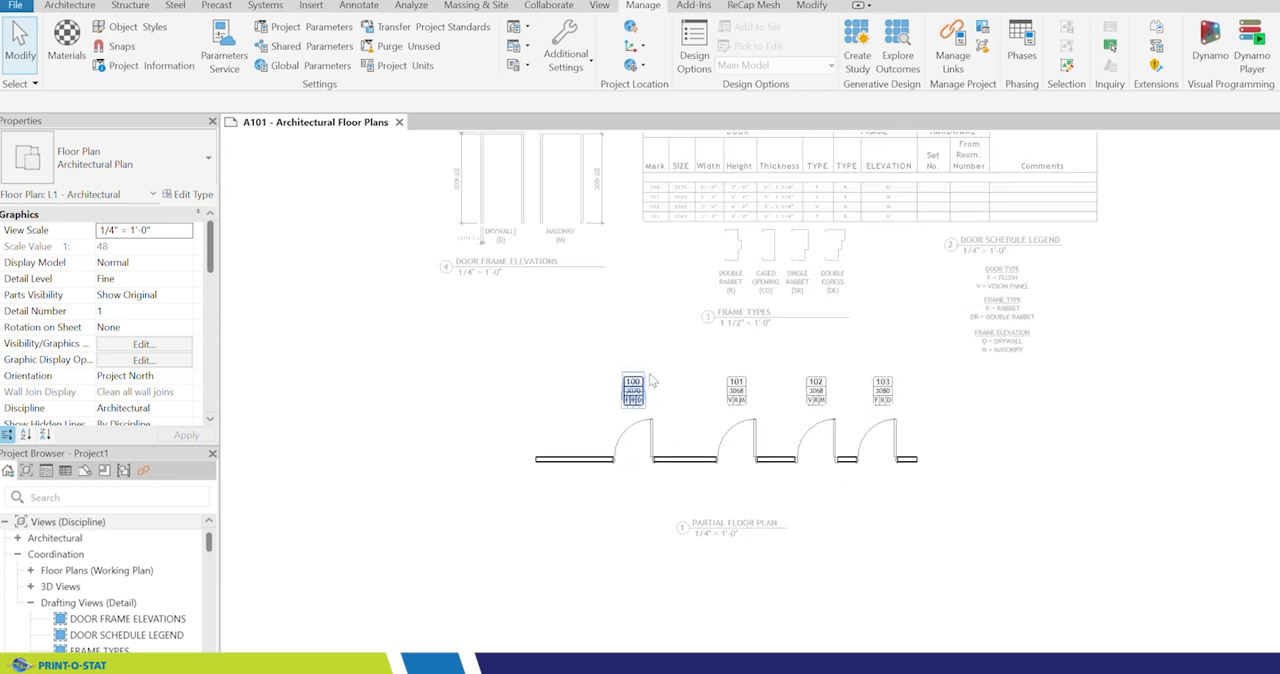
{"action": "scroll", "coordinate": [648, 378], "scroll_direction": "up", "scroll_amount": 3}
{"action": "middle_click_drag", "start_coordinate": [668, 417], "coordinate": [703, 388]}
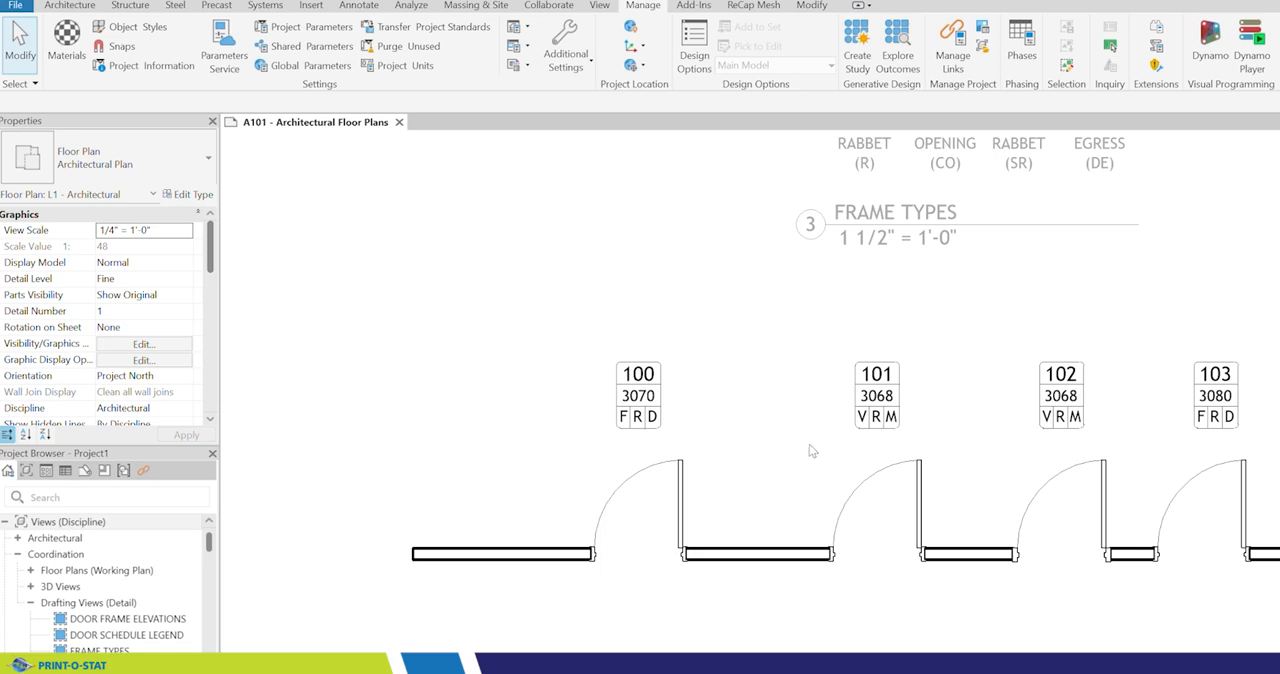
{"action": "scroll", "coordinate": [814, 448], "scroll_direction": "down", "scroll_amount": 3}
{"action": "middle_click_drag", "start_coordinate": [1003, 375], "coordinate": [890, 449]}
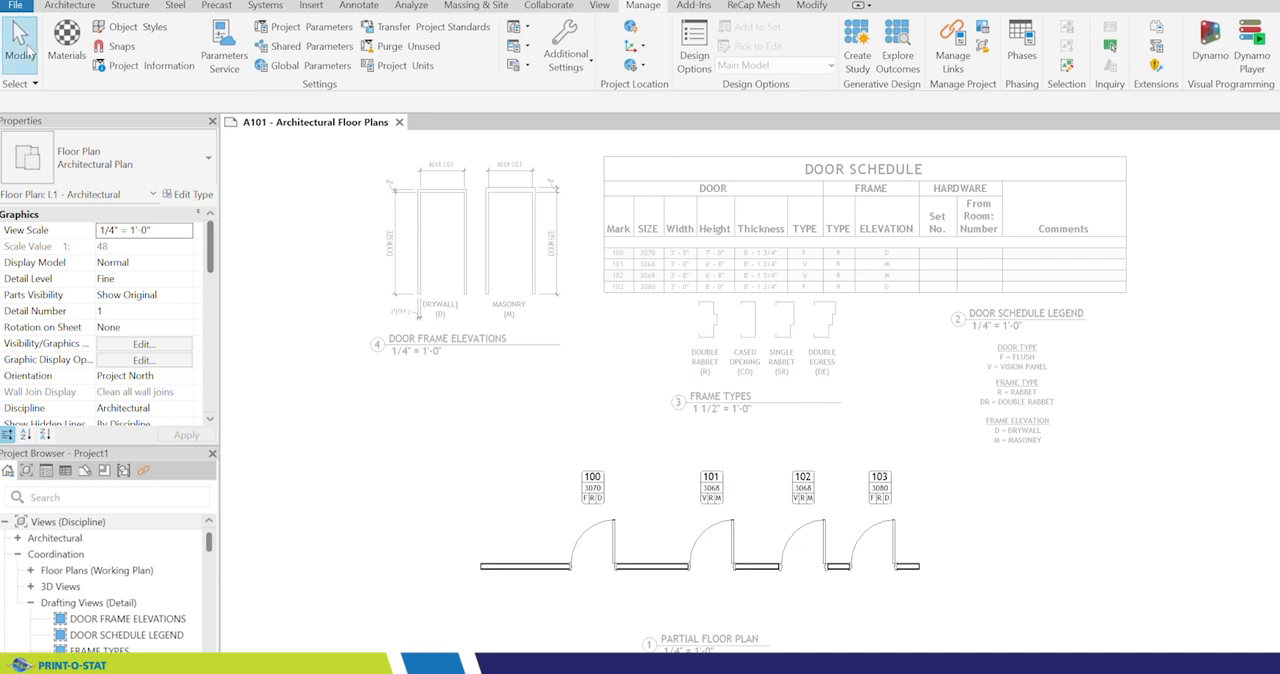
Step: Place a 36" x 96" FLUSH Door-Passage-Single-Flush door in the wall segment left of door 100
{"action": "left_click", "coordinate": [71, 7]}
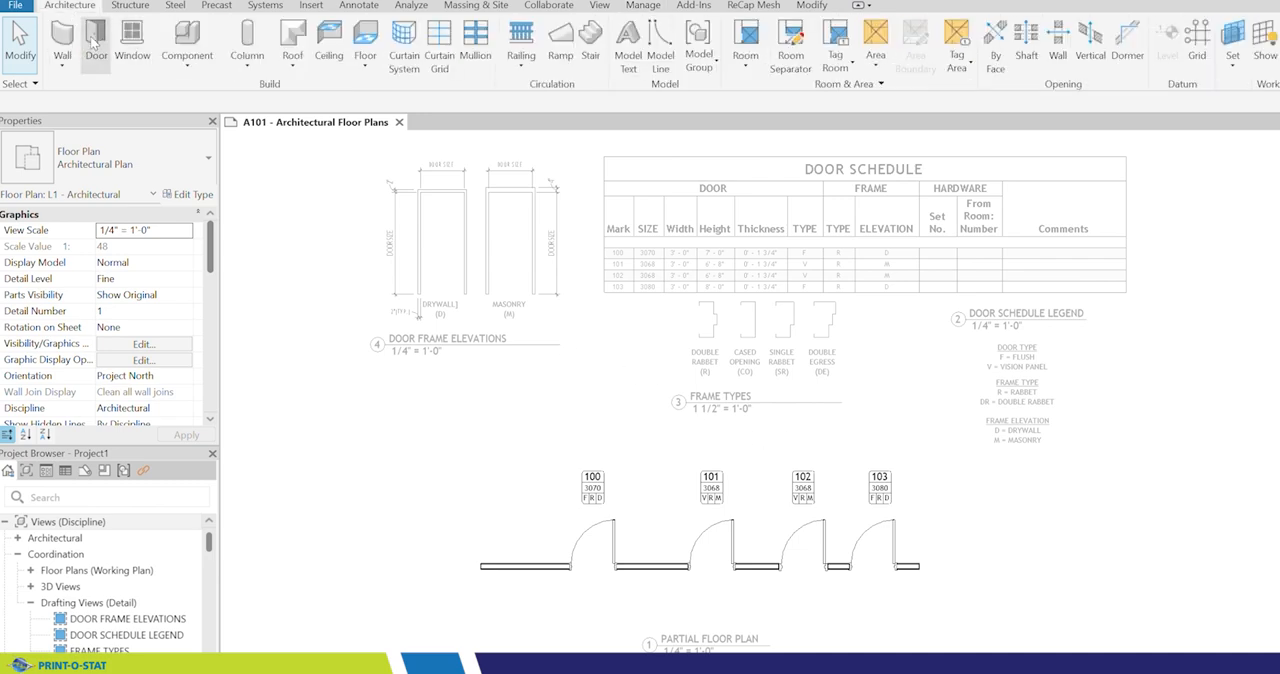
{"action": "left_click", "coordinate": [97, 45]}
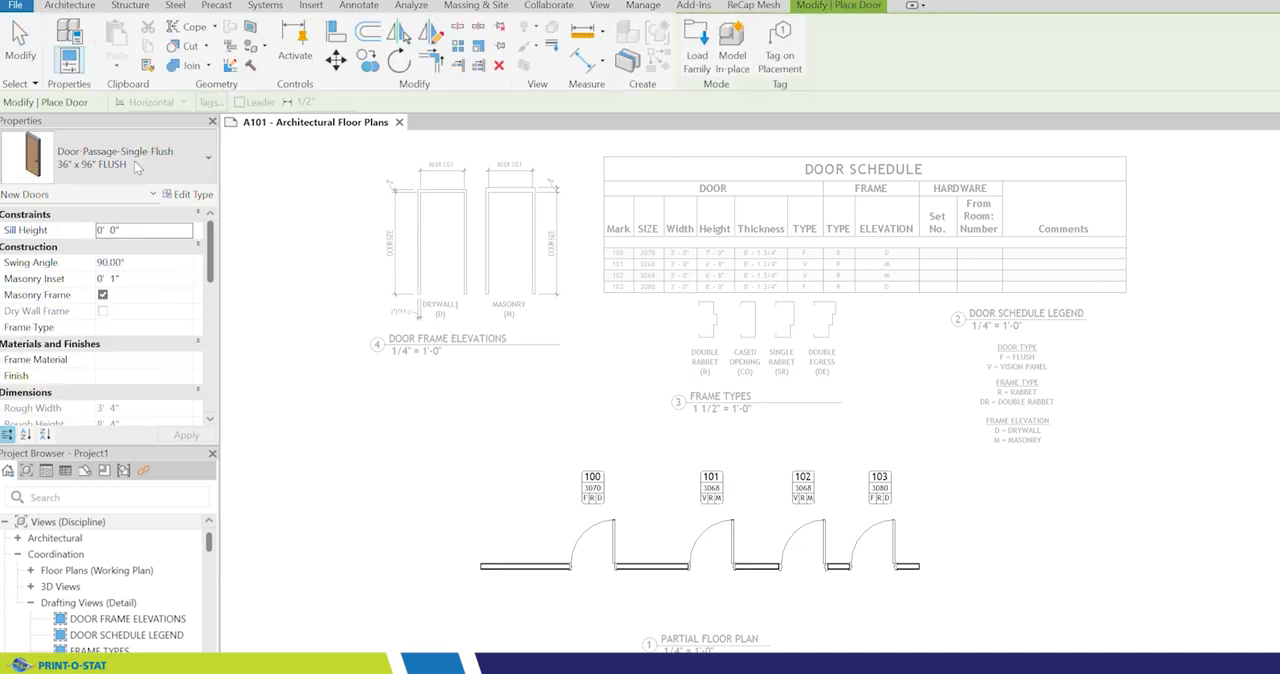
{"action": "left_click", "coordinate": [525, 565]}
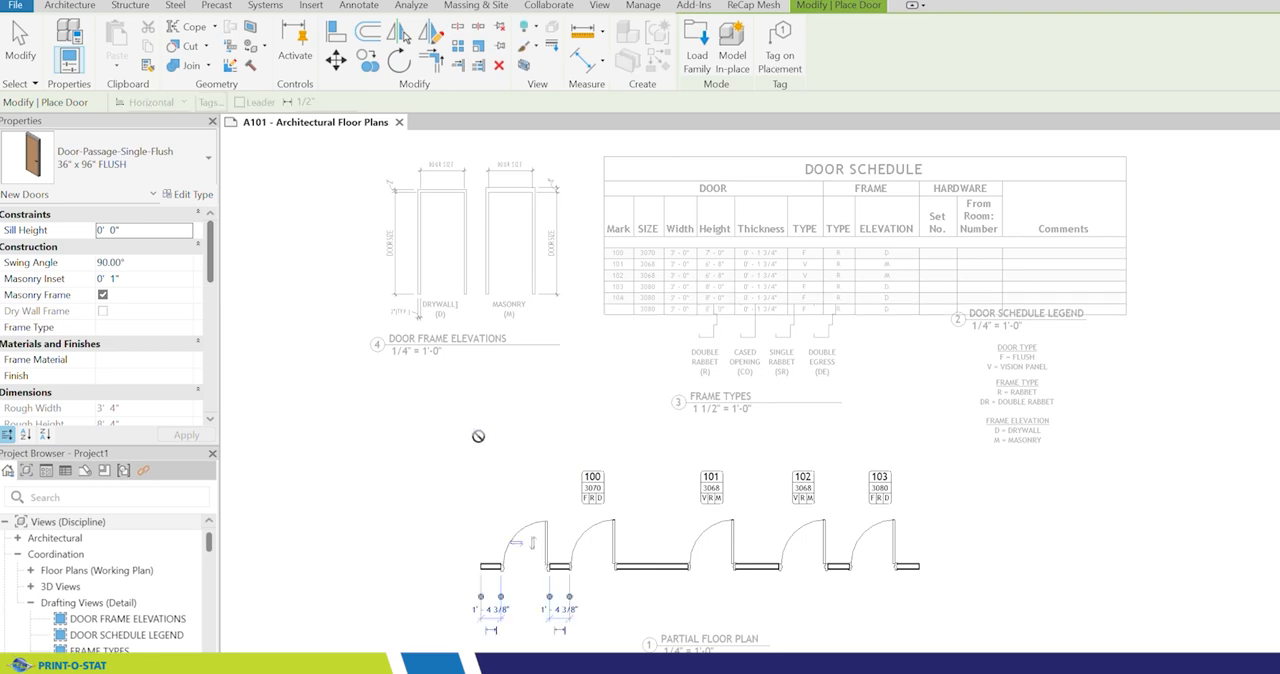
{"action": "key", "text": "Escape"}
{"action": "key", "text": "Escape"}
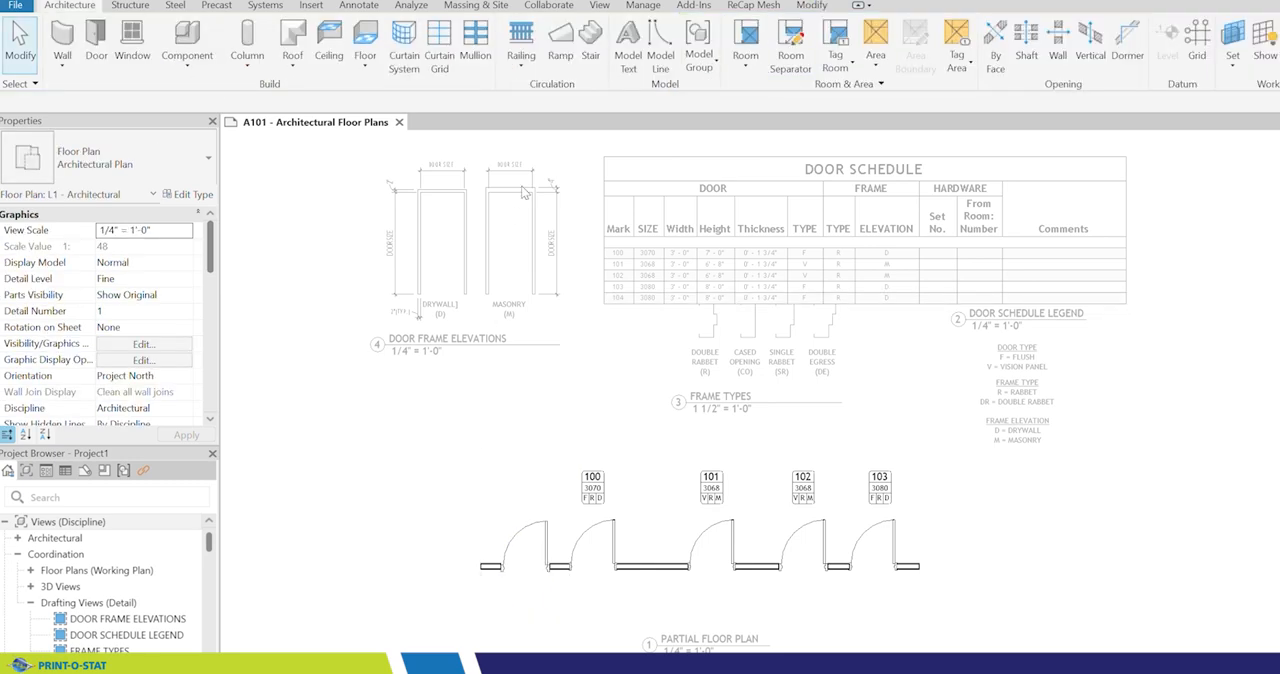
Step: Tag the new door by category and position its tag above the door swing, in line with the other door tags
{"action": "left_click", "coordinate": [360, 6]}
{"action": "left_click", "coordinate": [625, 50]}
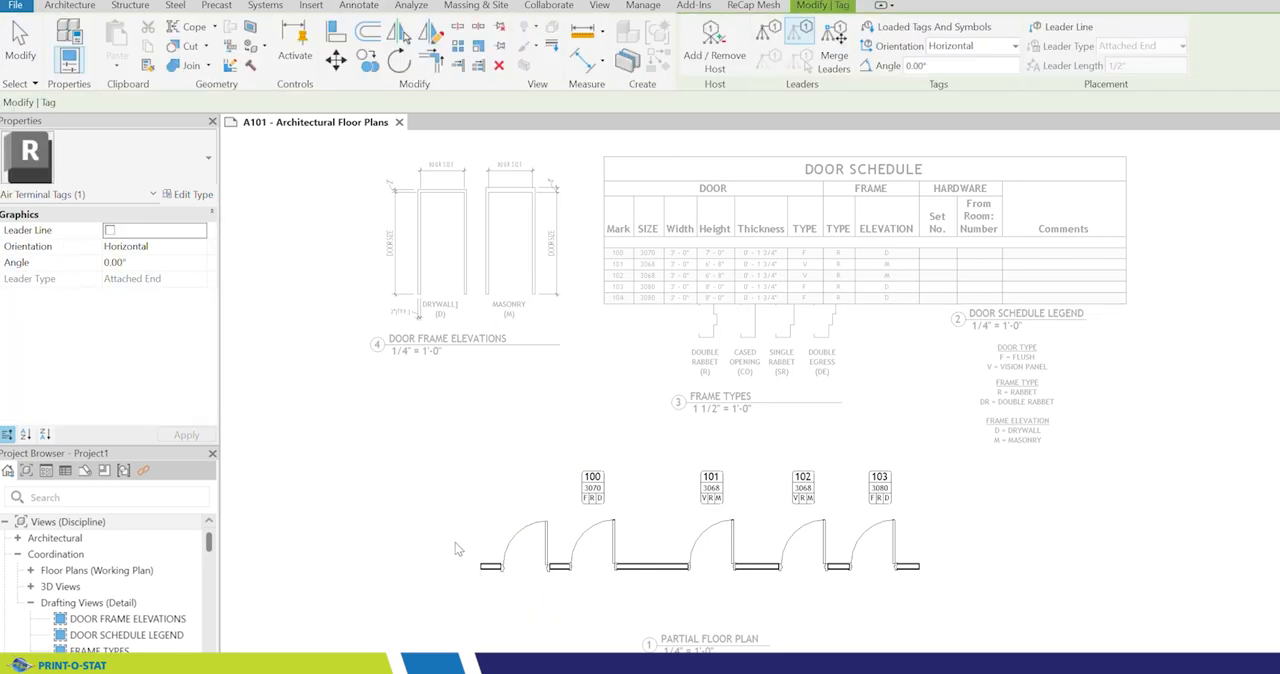
{"action": "left_click", "coordinate": [524, 566]}
{"action": "left_click_drag", "start_coordinate": [524, 572], "coordinate": [532, 507]}
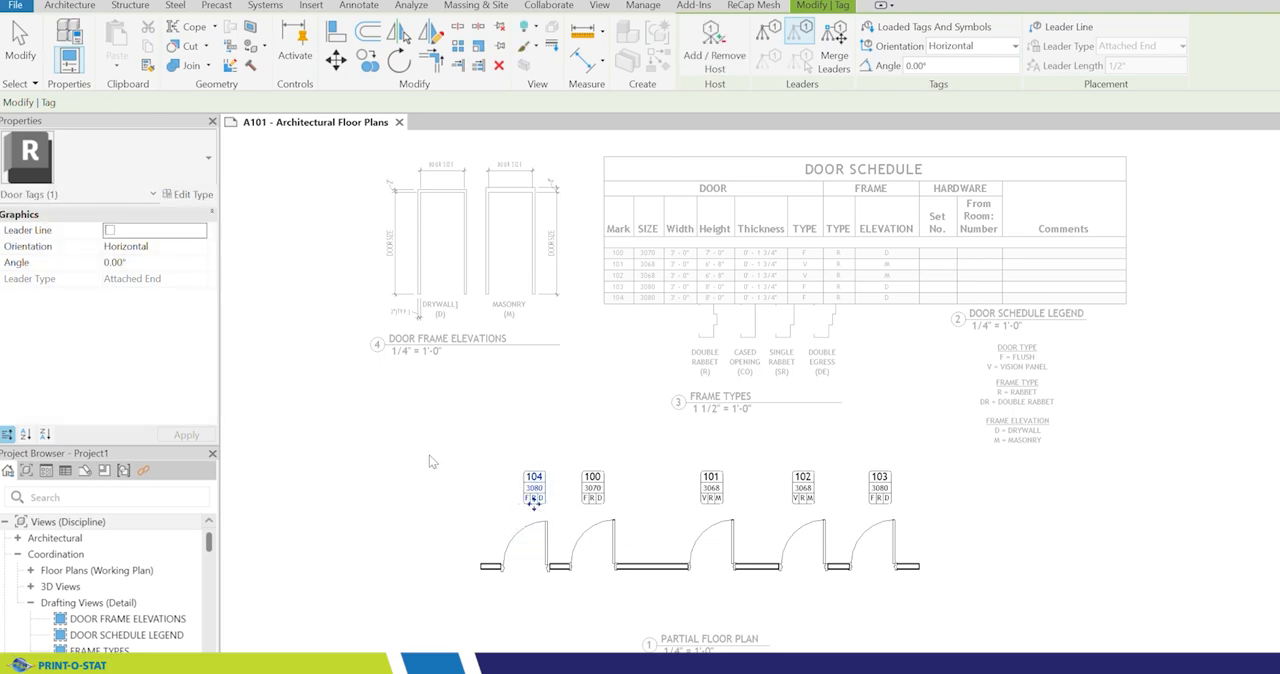
{"action": "key", "text": "Escape"}
{"action": "key", "text": "Escape"}
Step: Turn off Masonry Frame for door 104 and set its Masonry Inset to 0
{"action": "scroll", "coordinate": [506, 528], "scroll_direction": "up", "scroll_amount": 4}
{"action": "scroll", "coordinate": [474, 508], "scroll_direction": "up", "scroll_amount": 3}
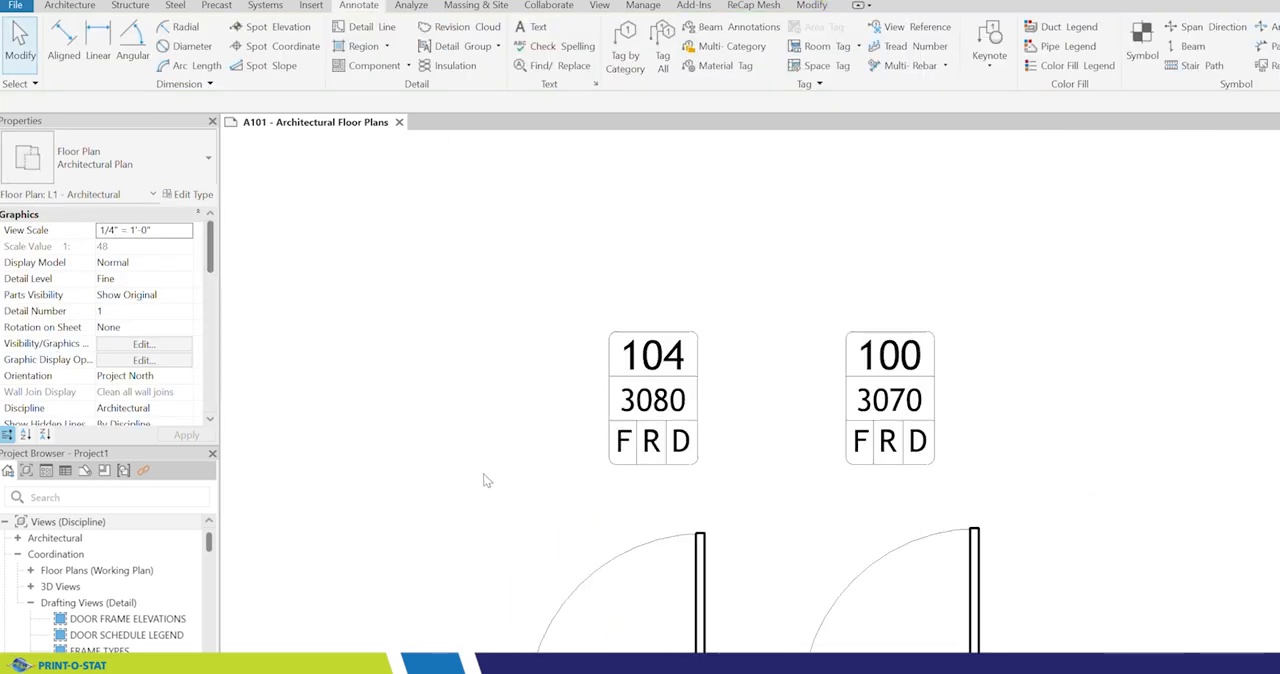
{"action": "middle_click_drag", "start_coordinate": [481, 496], "coordinate": [471, 394]}
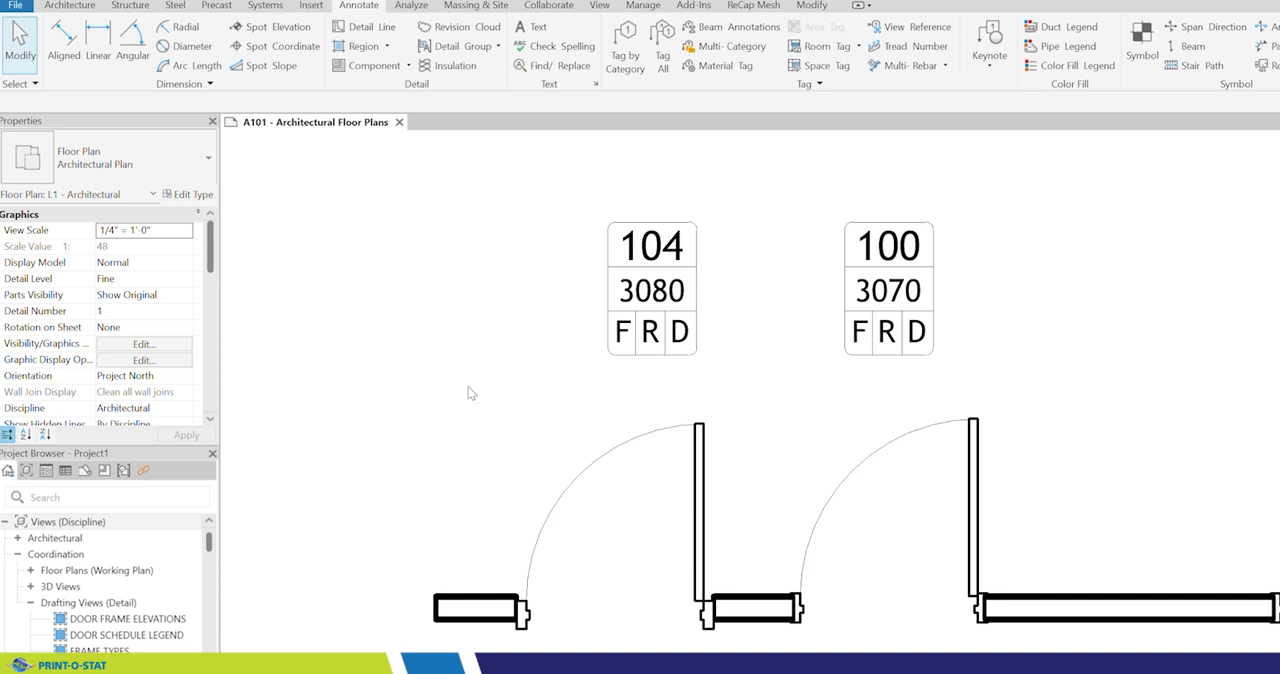
{"action": "left_click", "coordinate": [641, 422]}
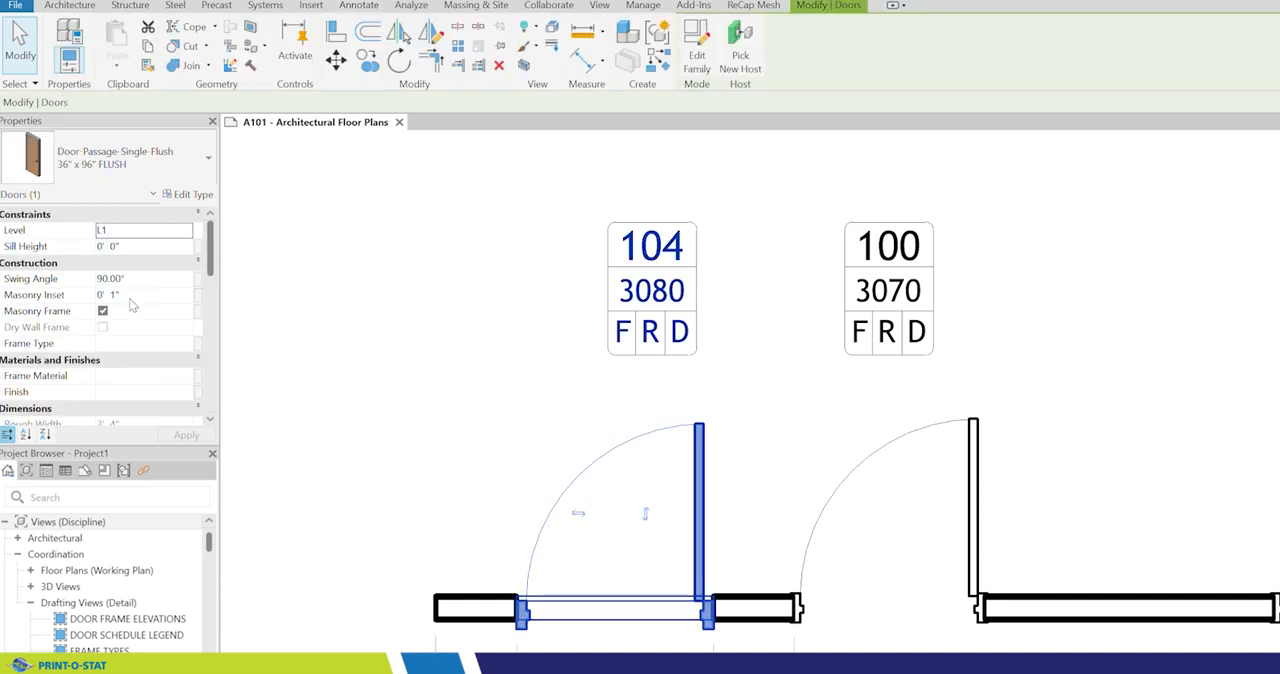
{"action": "left_click", "coordinate": [102, 311]}
{"action": "left_click", "coordinate": [152, 295]}
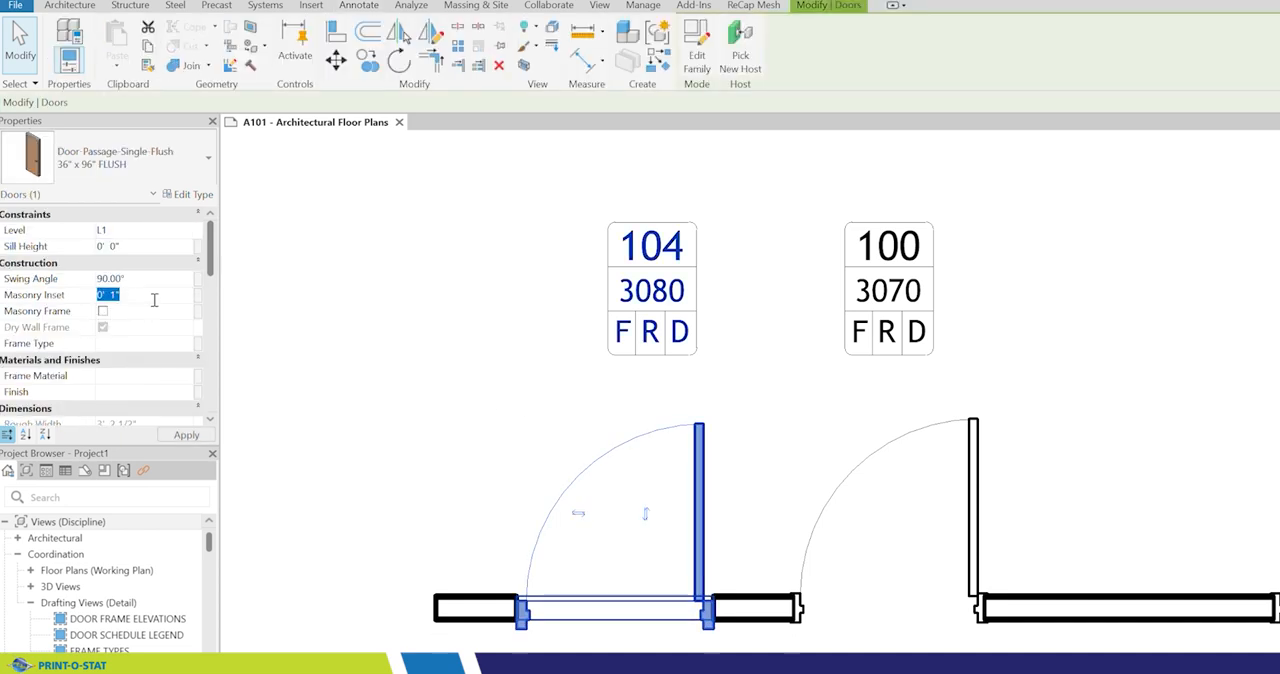
{"action": "type", "text": "0"}
{"action": "left_click", "coordinate": [408, 349]}
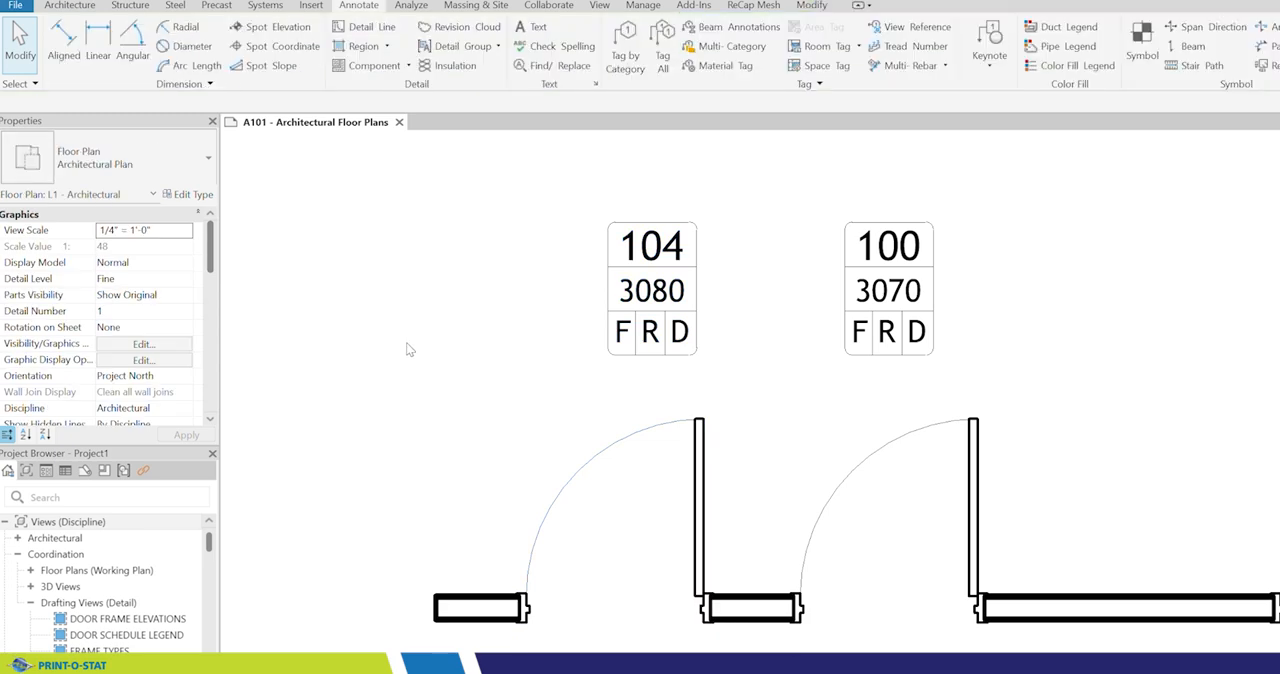
Step: Deactivate the floor plan view and move the Frame Types view down on the sheet, clear of the door schedule
{"action": "scroll", "coordinate": [366, 372], "scroll_direction": "down", "scroll_amount": 3}
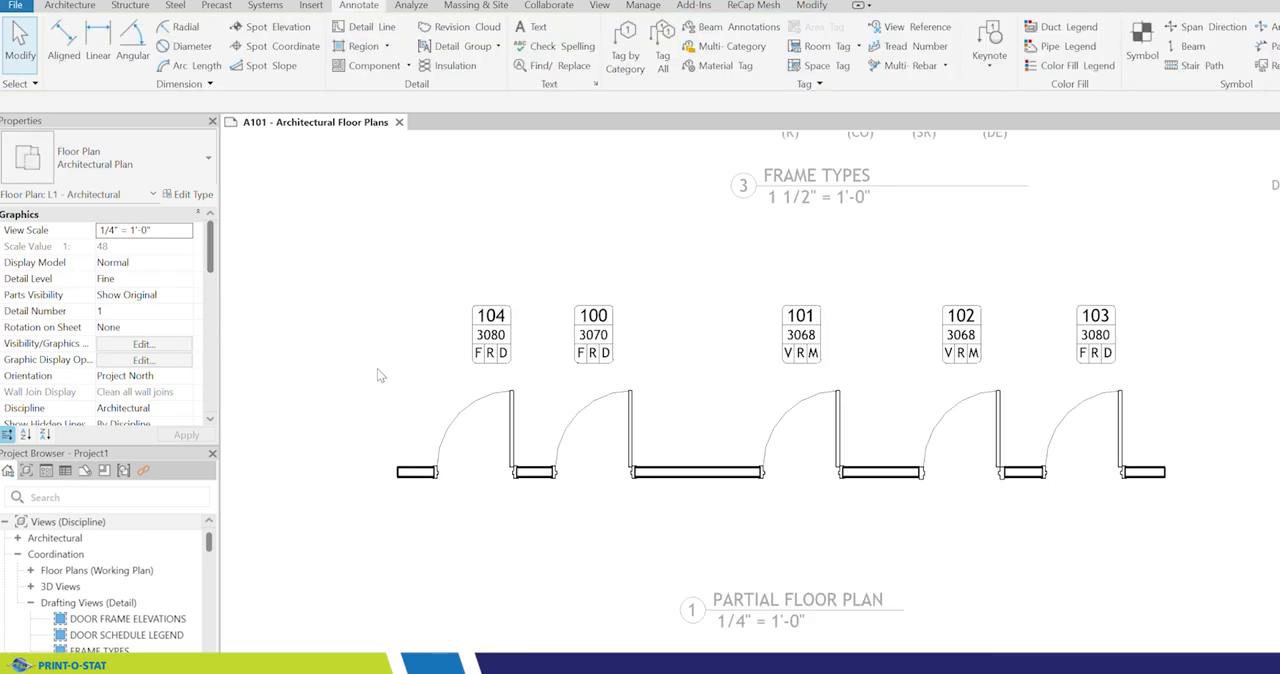
{"action": "scroll", "coordinate": [380, 375], "scroll_direction": "down", "scroll_amount": 2}
{"action": "middle_click_drag", "start_coordinate": [391, 334], "coordinate": [595, 456]}
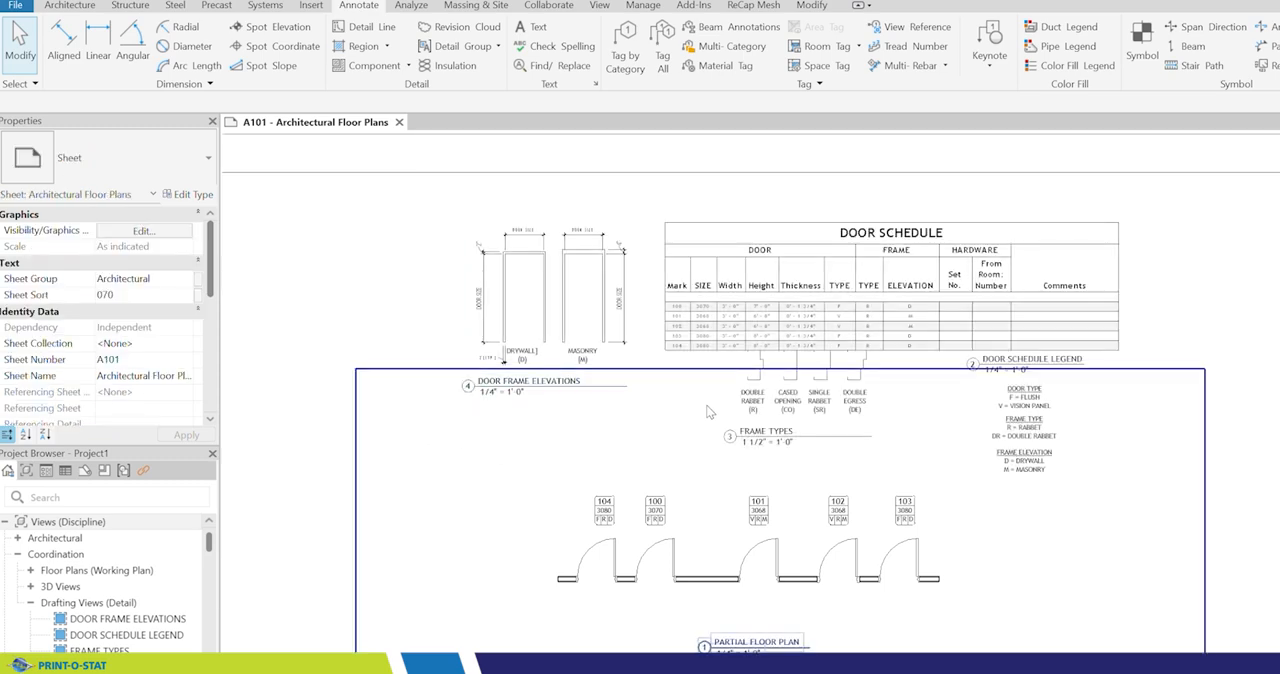
{"action": "left_click", "coordinate": [787, 397]}
{"action": "left_click_drag", "start_coordinate": [787, 397], "coordinate": [787, 416]}
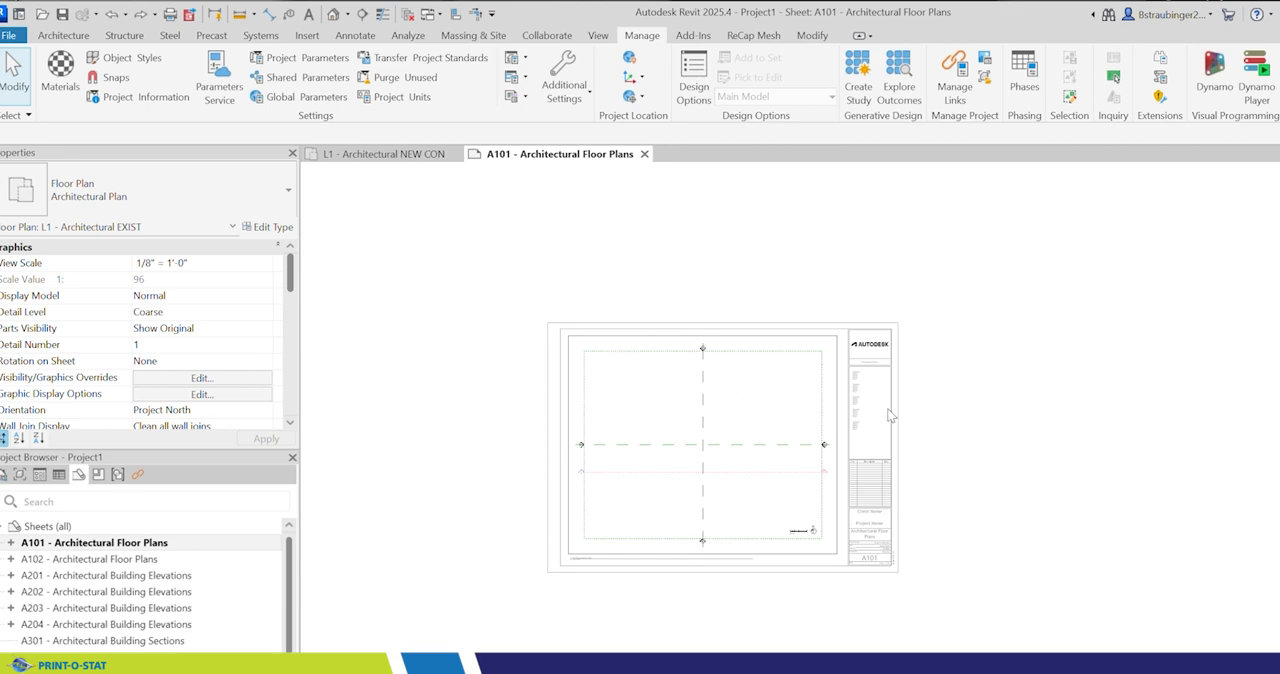
Step: Review the shared parameters in the TITLE BLOCKS group against the consultant text on sheet A101
{"action": "scroll", "coordinate": [890, 415], "scroll_direction": "up", "scroll_amount": 5}
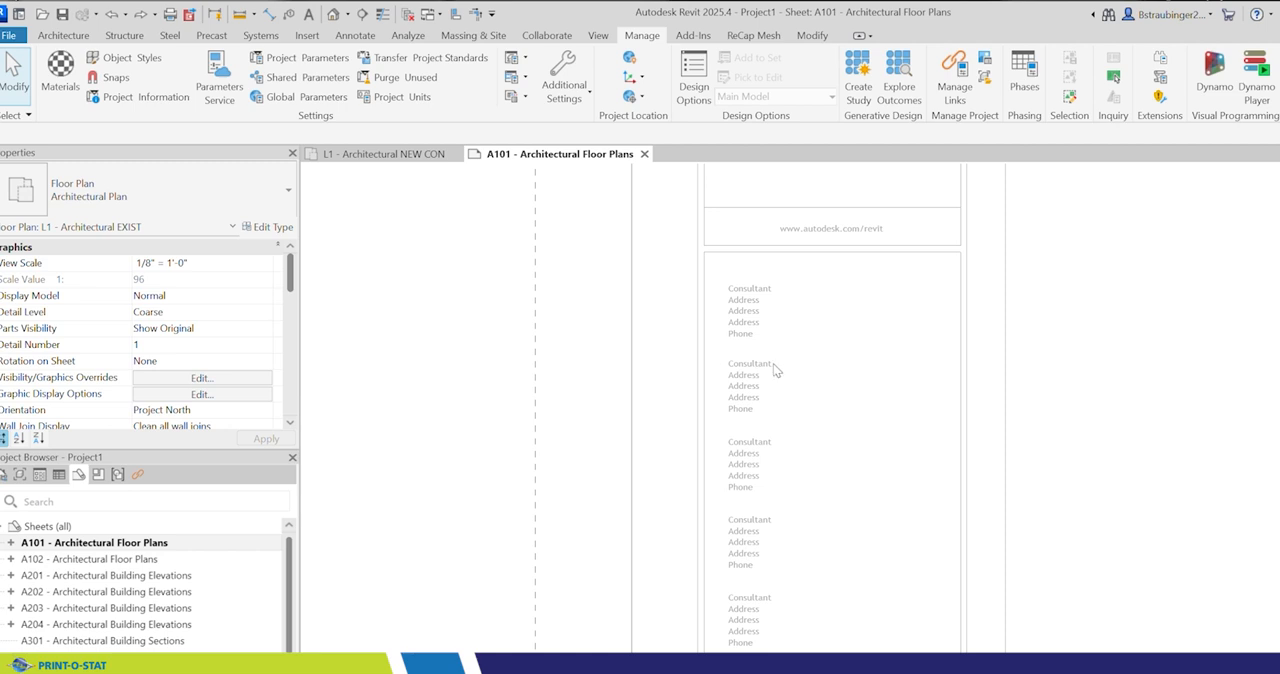
{"action": "middle_click_drag", "start_coordinate": [863, 372], "coordinate": [749, 357]}
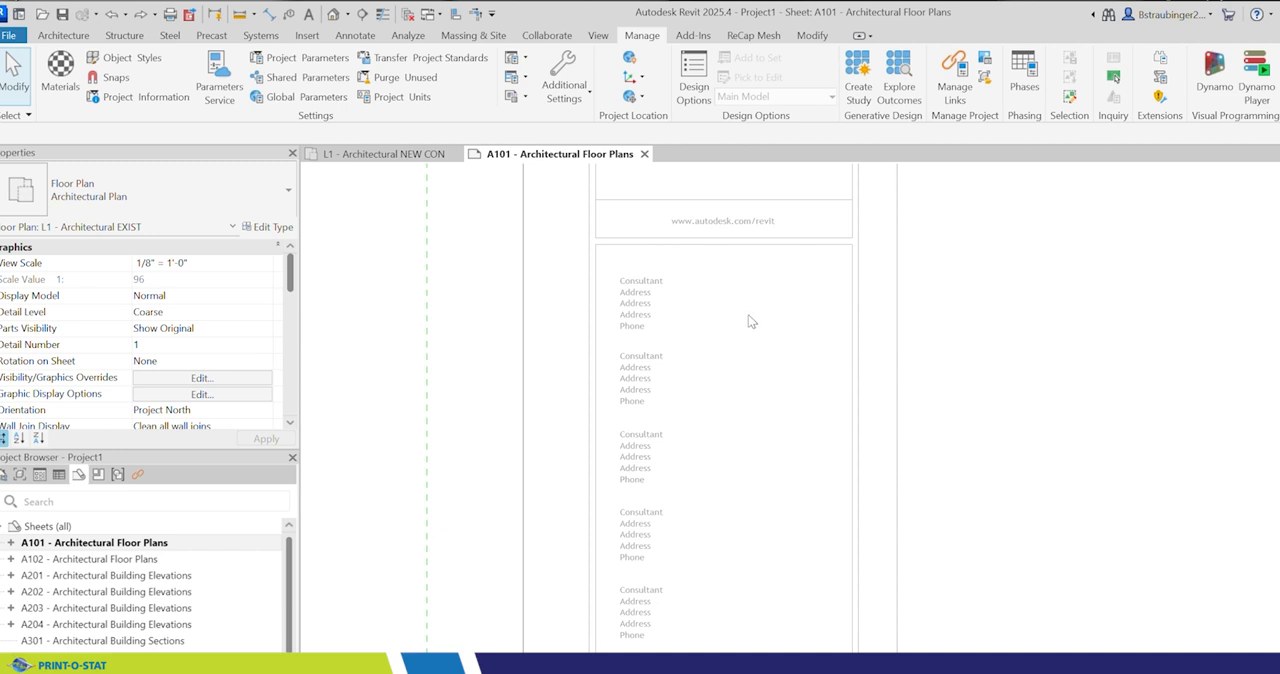
{"action": "left_click", "coordinate": [312, 80]}
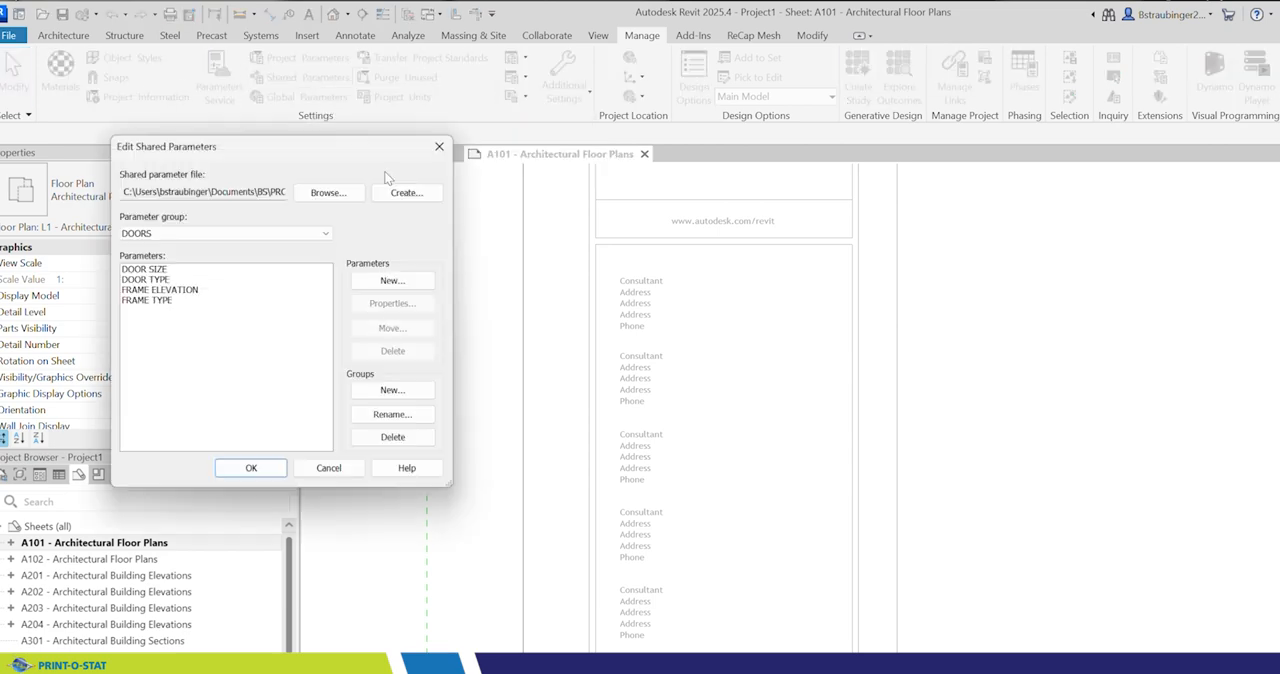
{"action": "left_click", "coordinate": [327, 235]}
{"action": "left_click", "coordinate": [152, 275]}
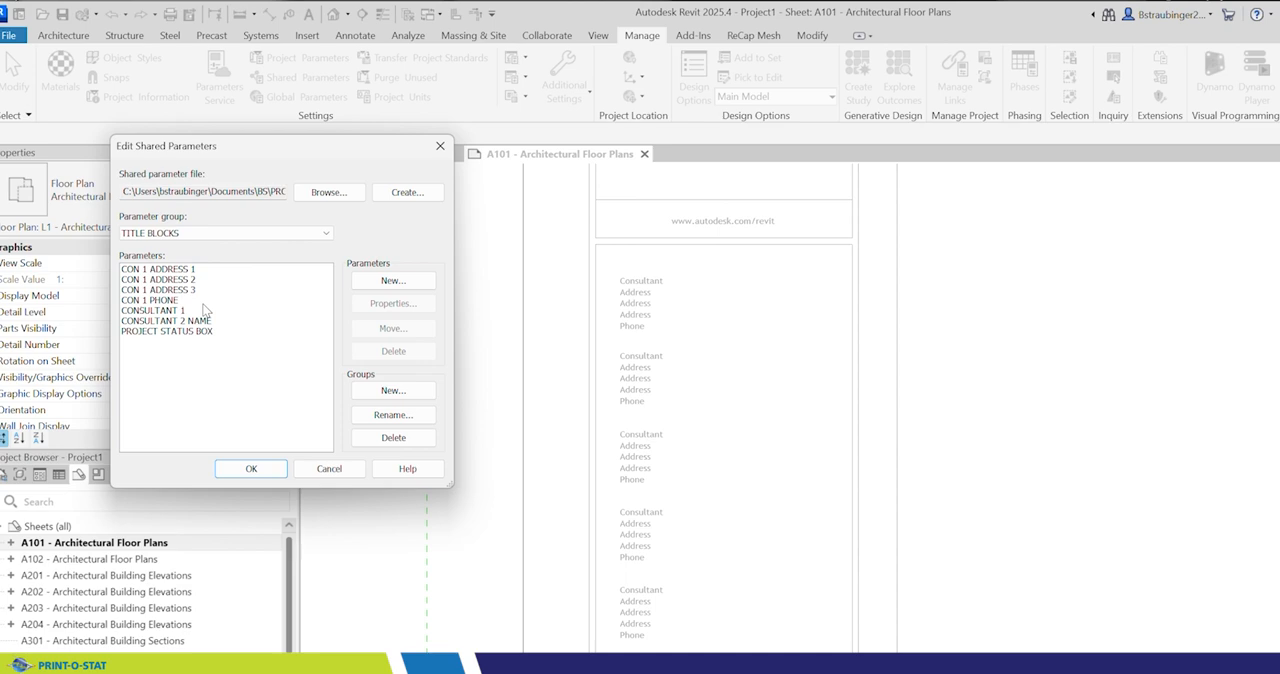
{"action": "left_click", "coordinate": [329, 468]}
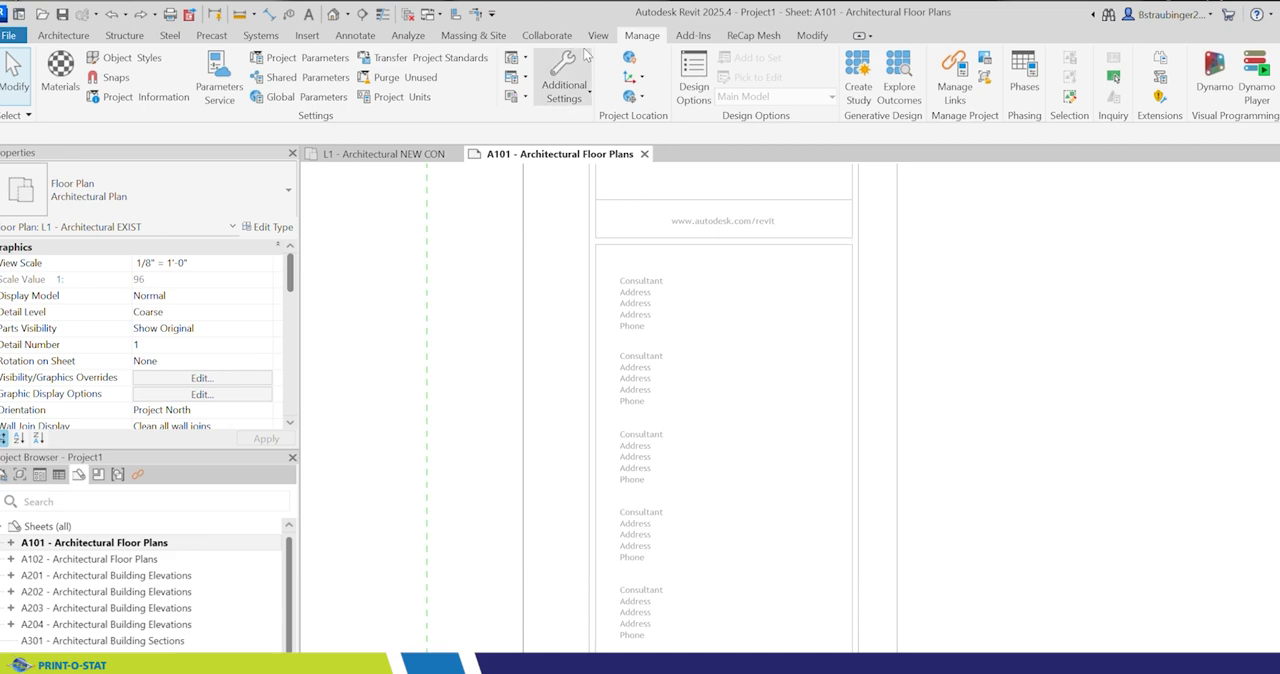
Step: Open the sheet's E1 30 x 42 Horizontal title block family for editing
{"action": "scroll", "coordinate": [937, 301], "scroll_direction": "down", "scroll_amount": 4}
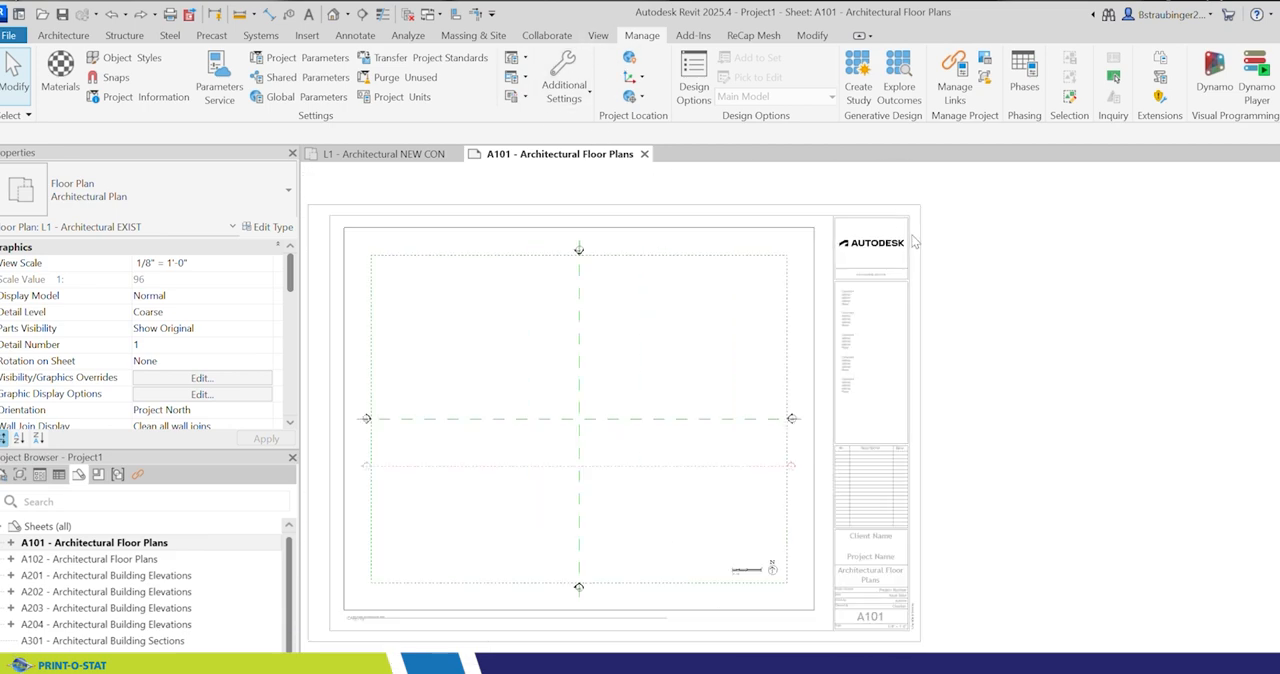
{"action": "left_click", "coordinate": [958, 219]}
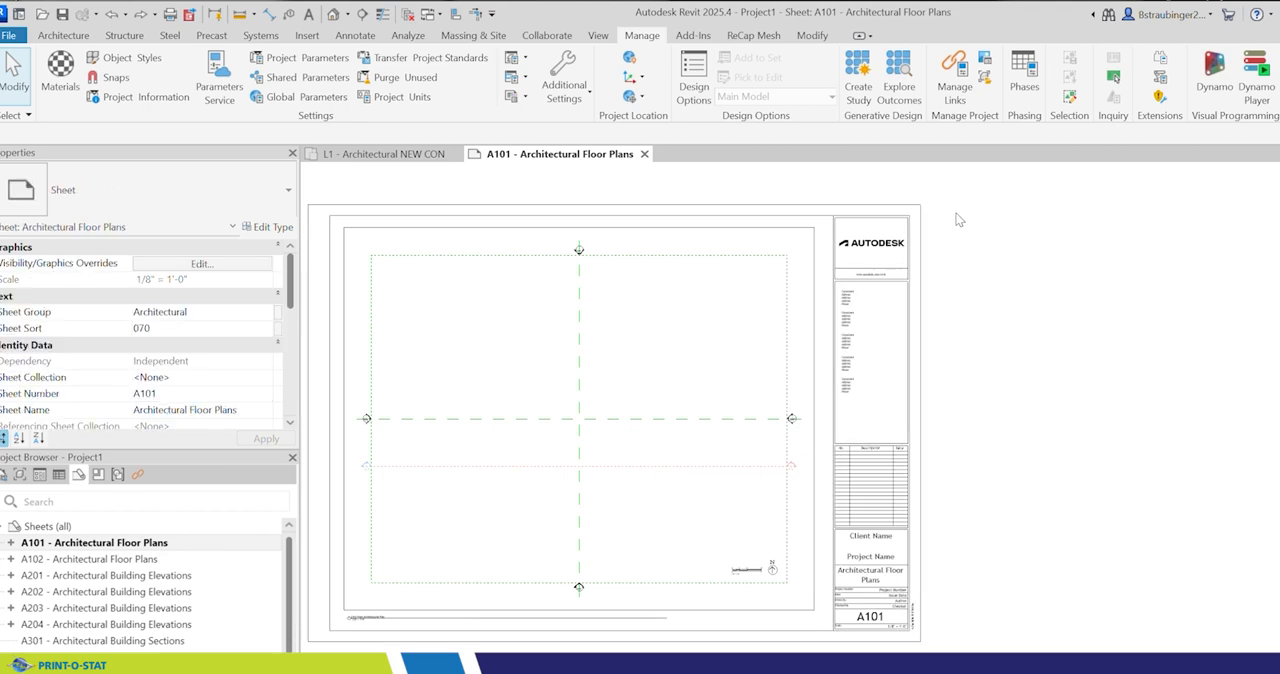
{"action": "scroll", "coordinate": [914, 226], "scroll_direction": "up", "scroll_amount": 2}
{"action": "scroll", "coordinate": [914, 226], "scroll_direction": "up", "scroll_amount": 1}
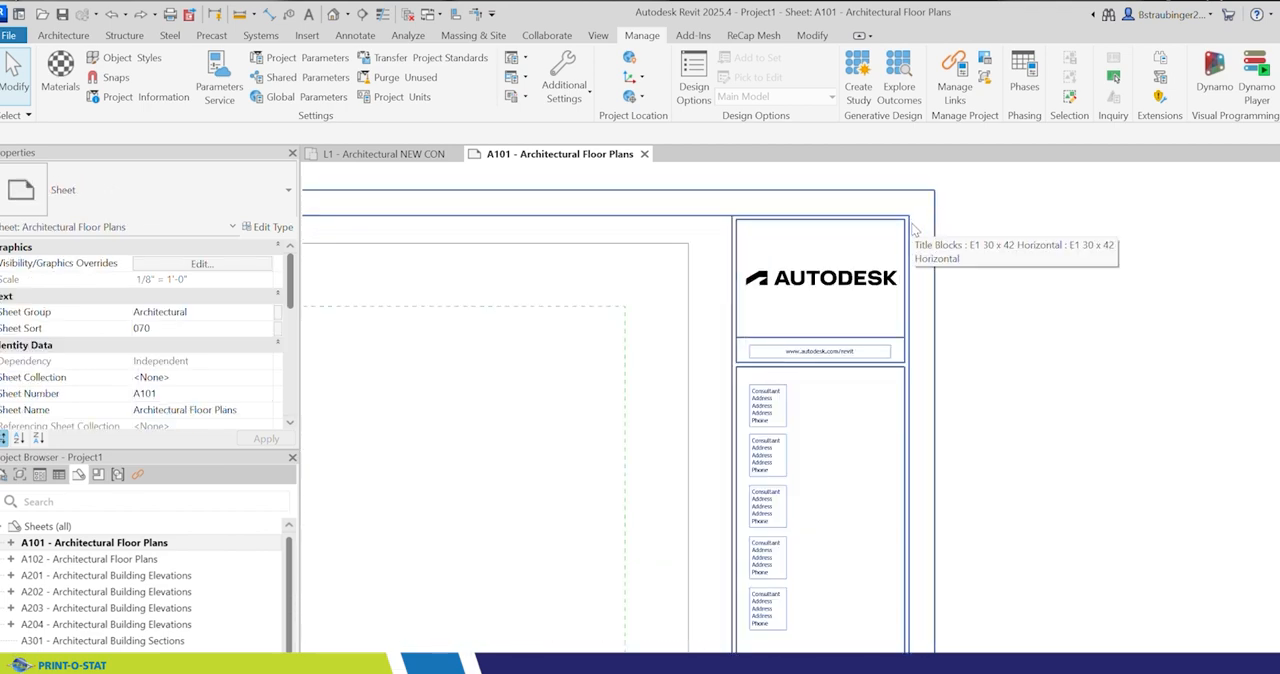
{"action": "left_click", "coordinate": [910, 232]}
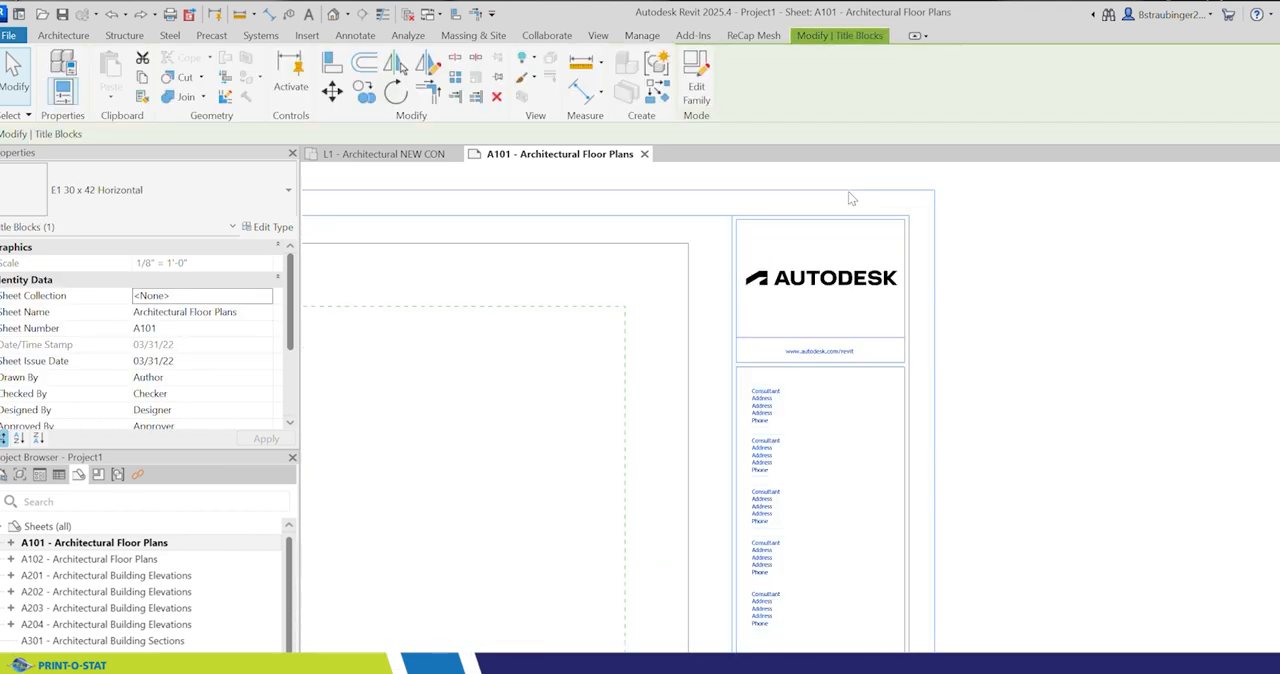
{"action": "left_click", "coordinate": [696, 85]}
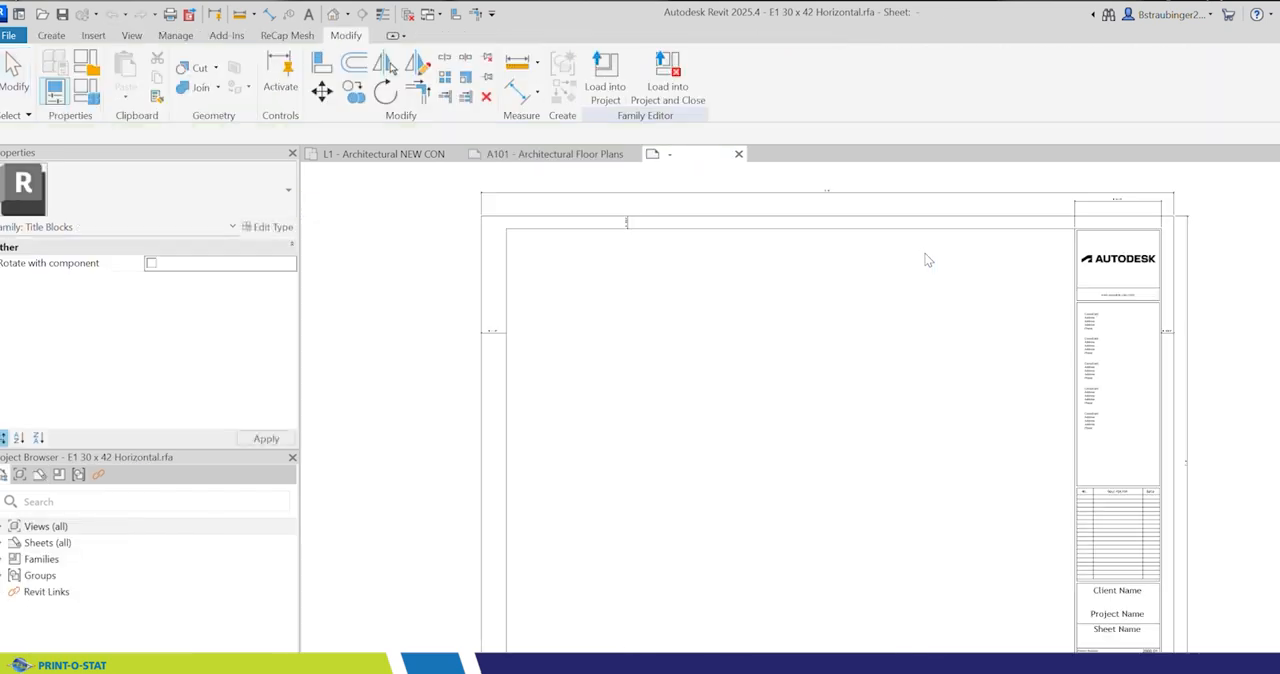
Step: Place a new label just right of the first Consultant line in the title block
{"action": "scroll", "coordinate": [1227, 333], "scroll_direction": "up", "scroll_amount": 2}
{"action": "scroll", "coordinate": [1227, 333], "scroll_direction": "up", "scroll_amount": 2}
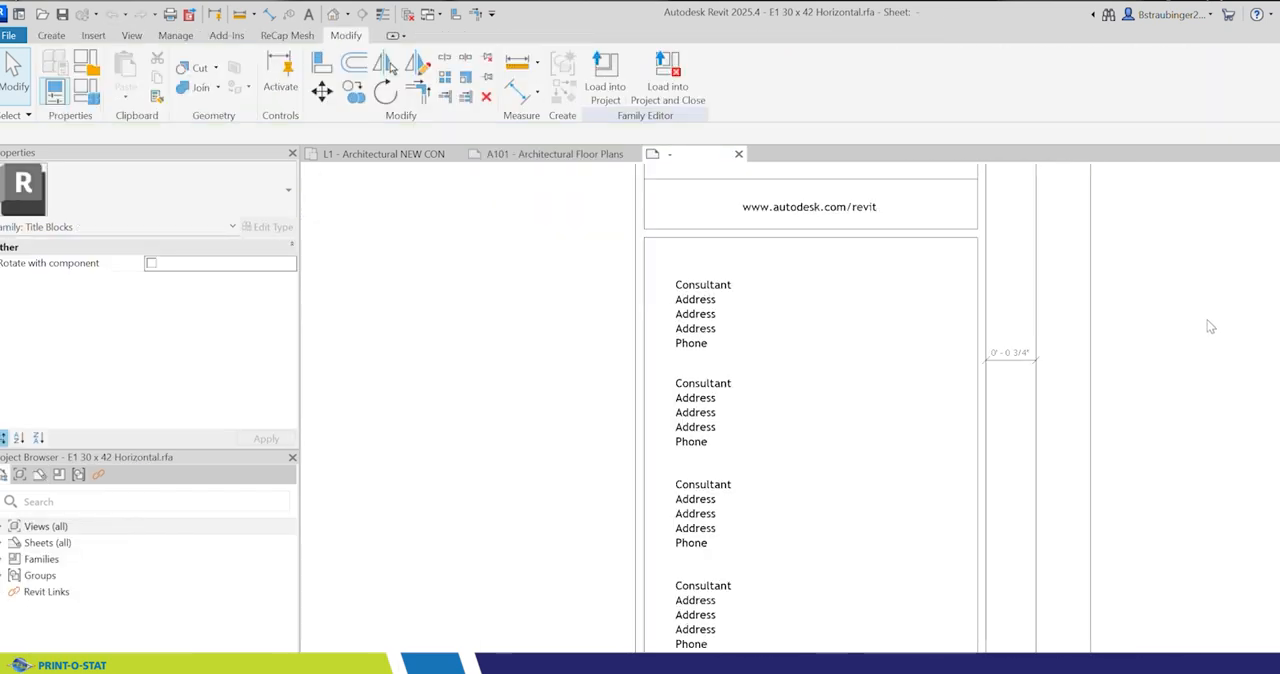
{"action": "middle_click_drag", "start_coordinate": [1189, 303], "coordinate": [1034, 343]}
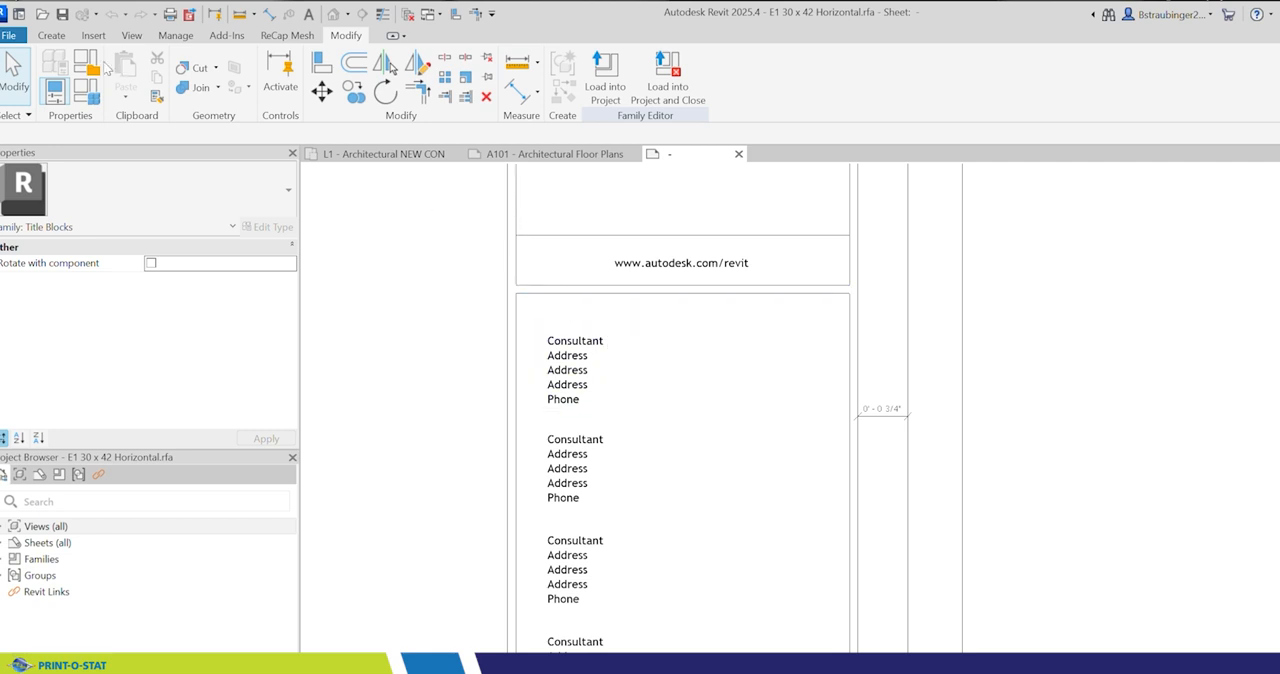
{"action": "left_click", "coordinate": [42, 36]}
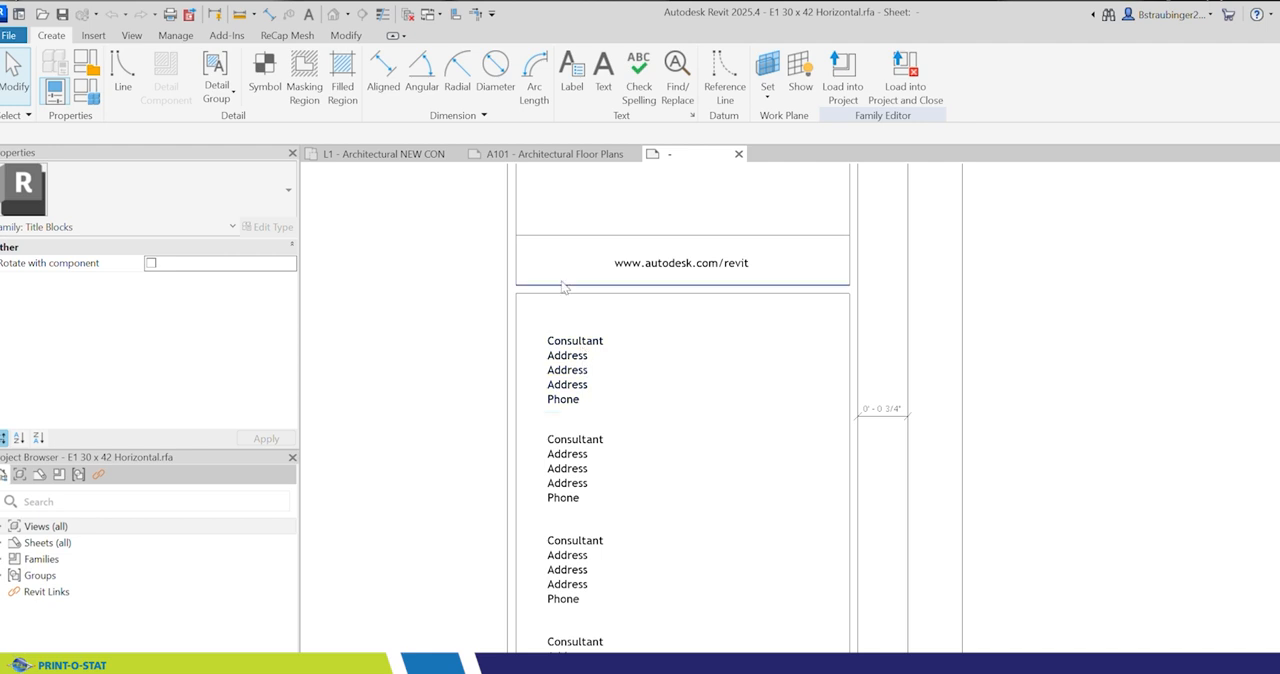
{"action": "left_click", "coordinate": [572, 72]}
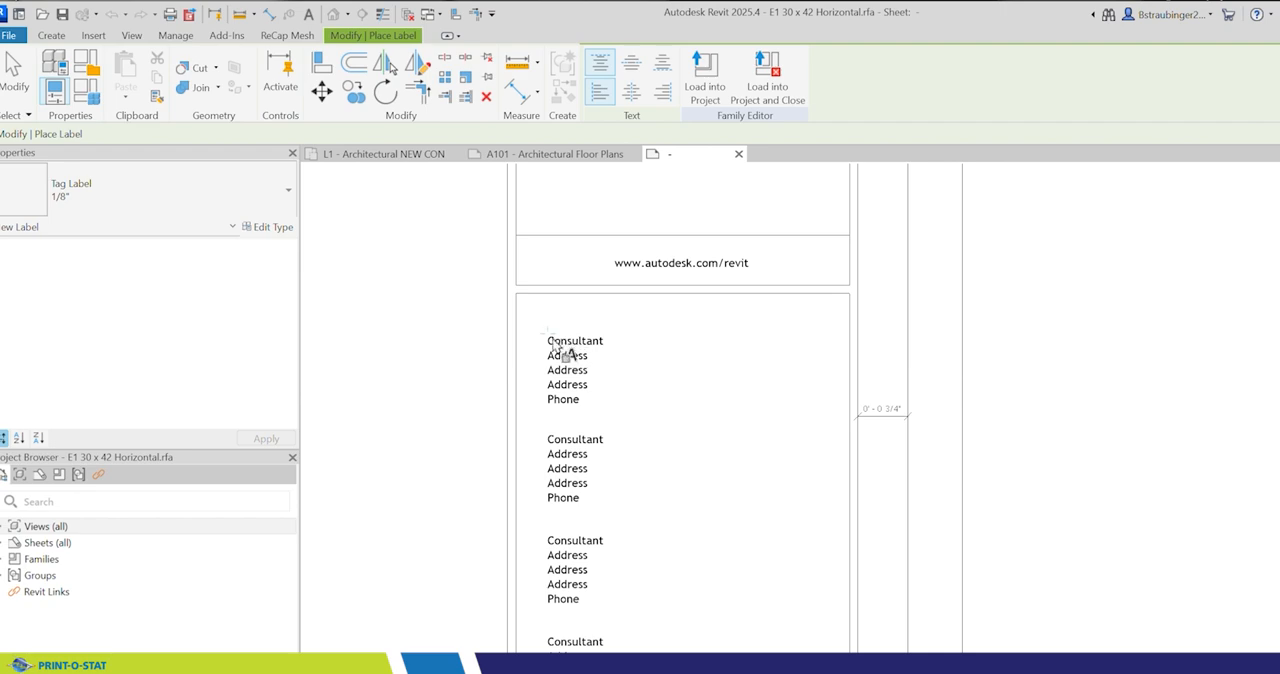
{"action": "scroll", "coordinate": [607, 344], "scroll_direction": "up", "scroll_amount": 5}
{"action": "scroll", "coordinate": [612, 346], "scroll_direction": "up", "scroll_amount": 1}
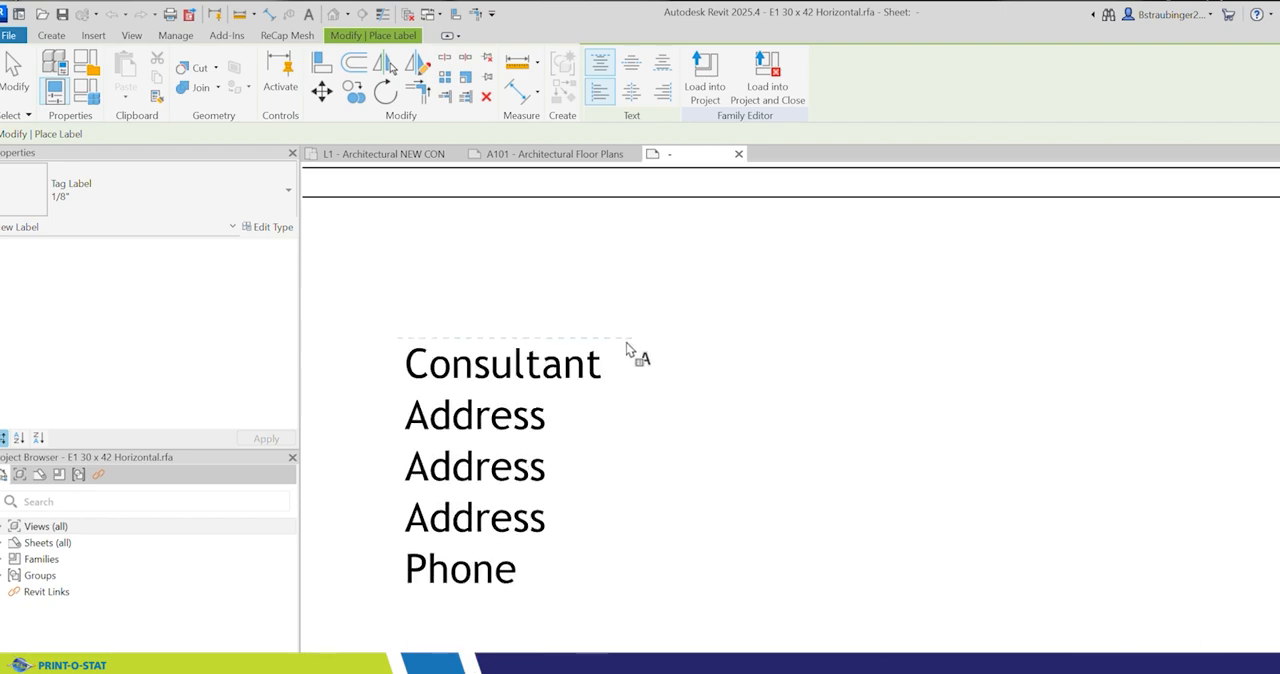
{"action": "left_click", "coordinate": [672, 350]}
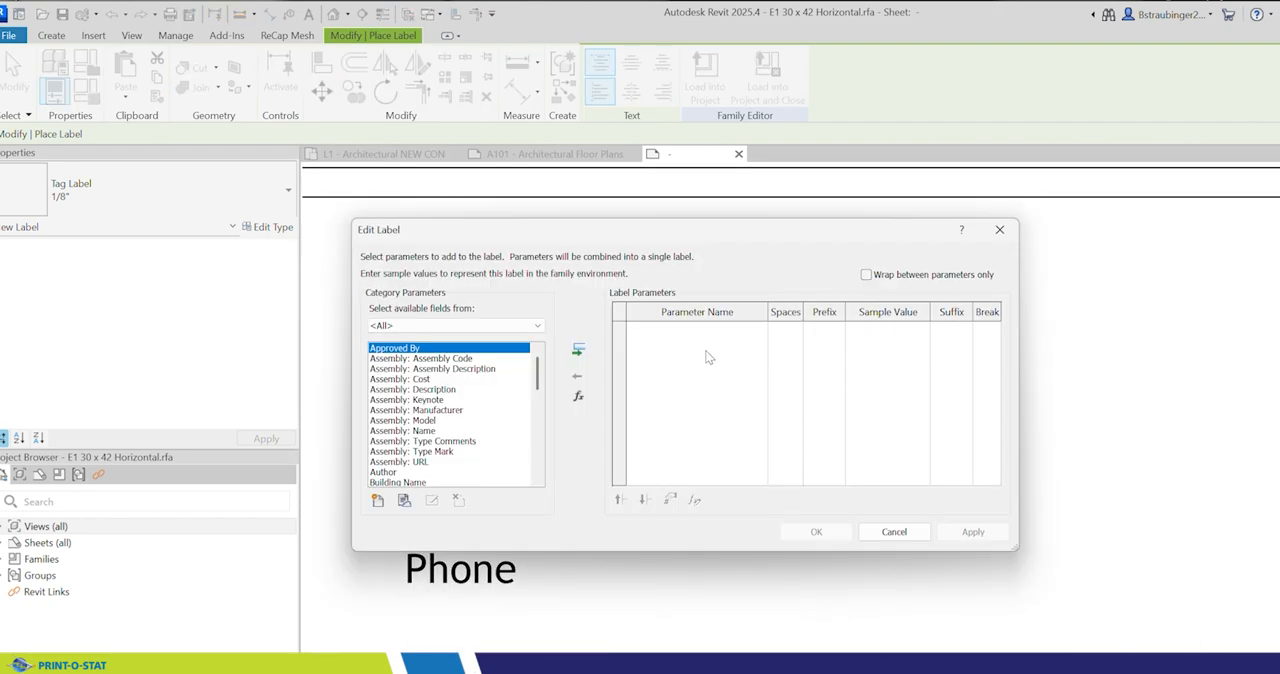
Step: Add the shared parameter CONSULTANT 1 from the TITLE BLOCKS group to the label's available category parameters
{"action": "scroll", "coordinate": [459, 390], "scroll_direction": "down", "scroll_amount": 1}
{"action": "scroll", "coordinate": [459, 392], "scroll_direction": "down", "scroll_amount": 5}
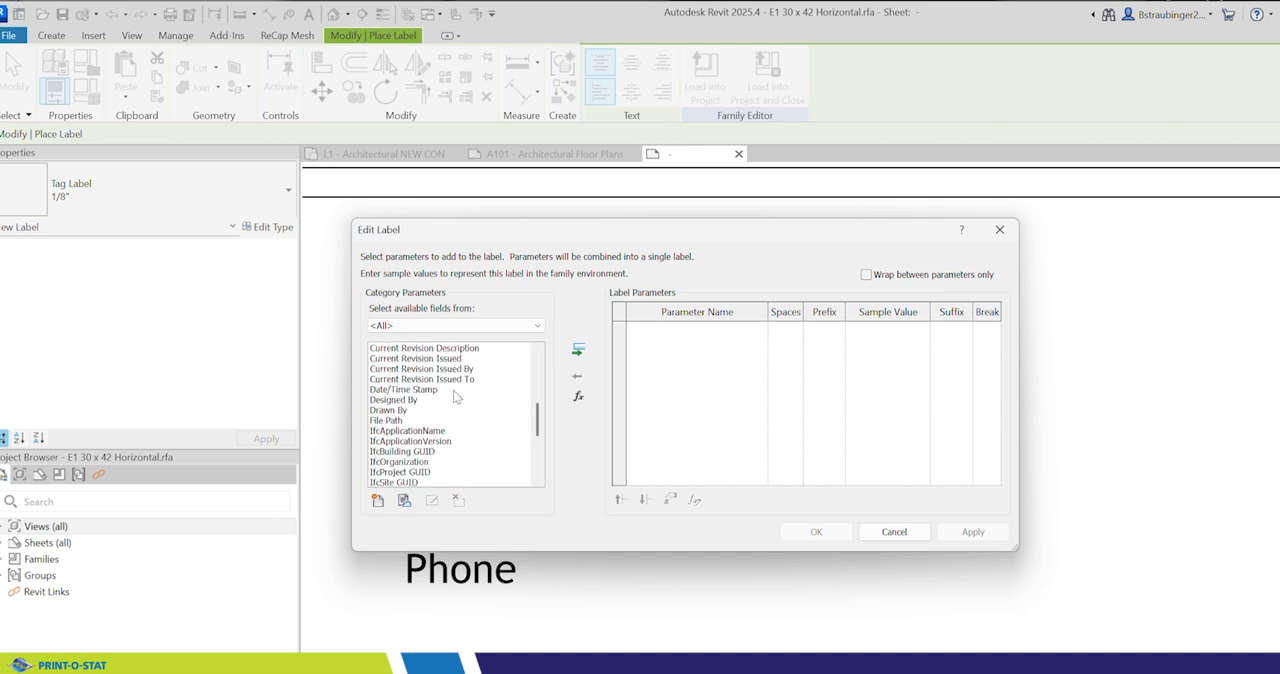
{"action": "scroll", "coordinate": [453, 397], "scroll_direction": "down", "scroll_amount": 3}
{"action": "scroll", "coordinate": [463, 397], "scroll_direction": "up", "scroll_amount": 5}
{"action": "scroll", "coordinate": [463, 397], "scroll_direction": "up", "scroll_amount": 1}
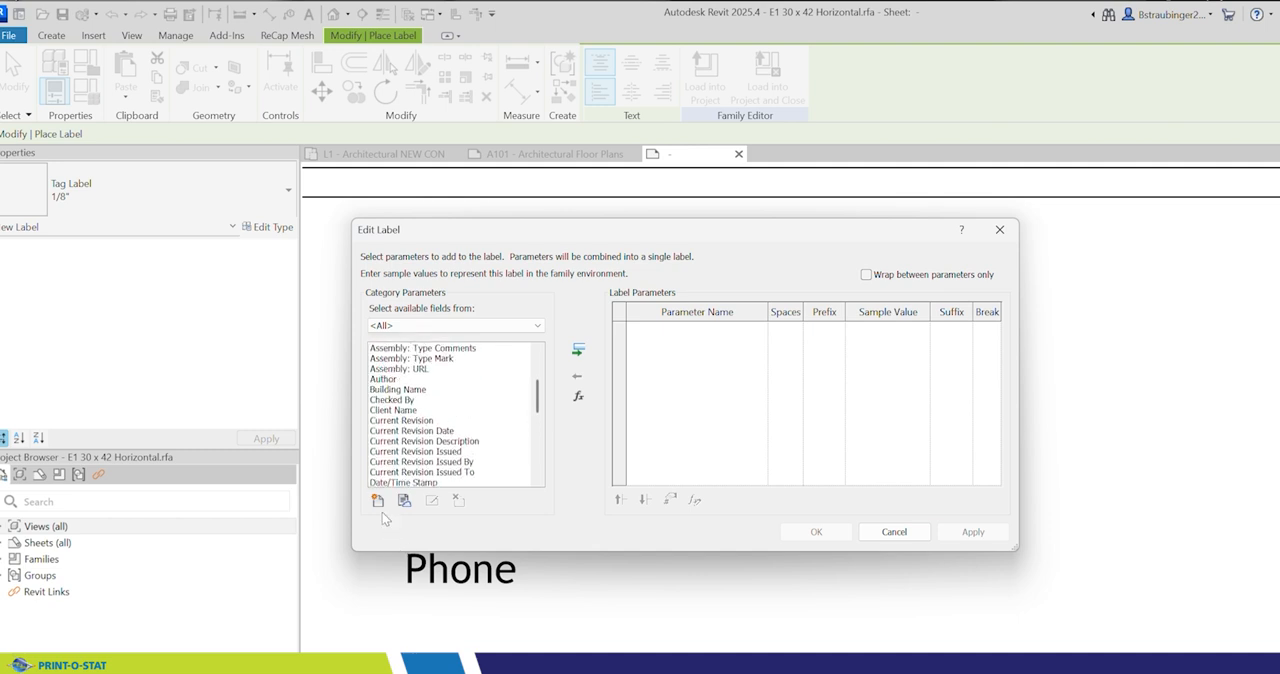
{"action": "left_click", "coordinate": [378, 502]}
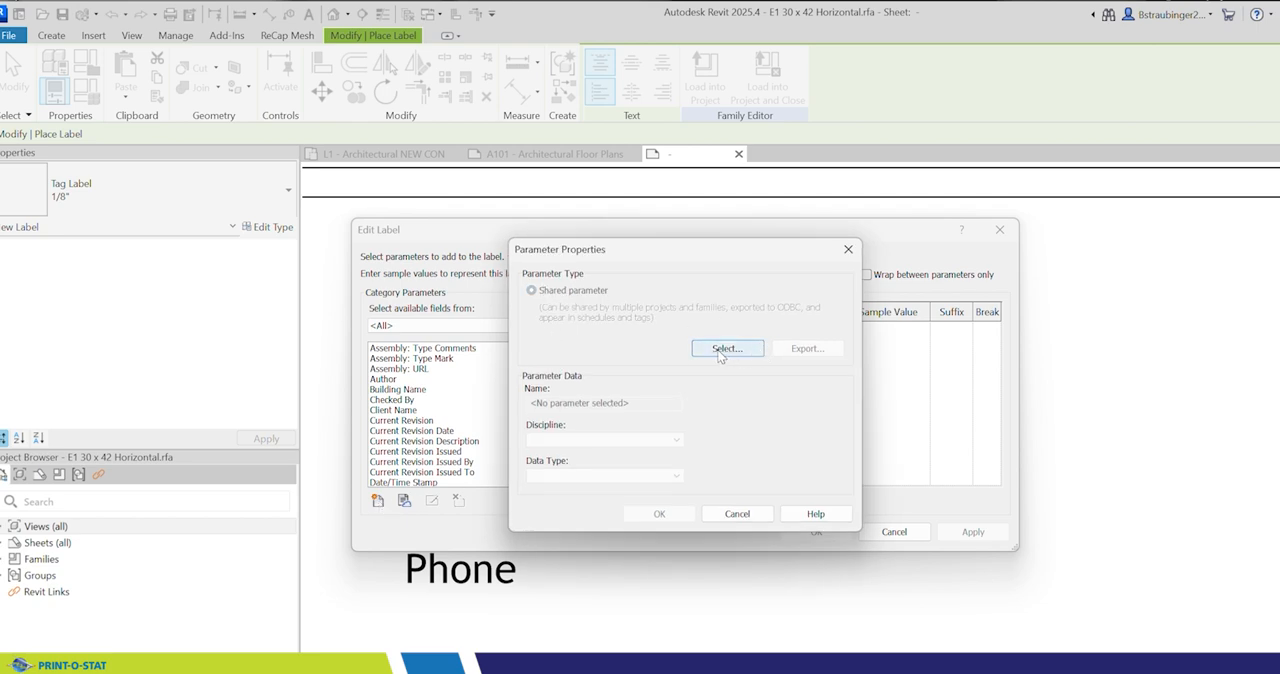
{"action": "left_click", "coordinate": [725, 352]}
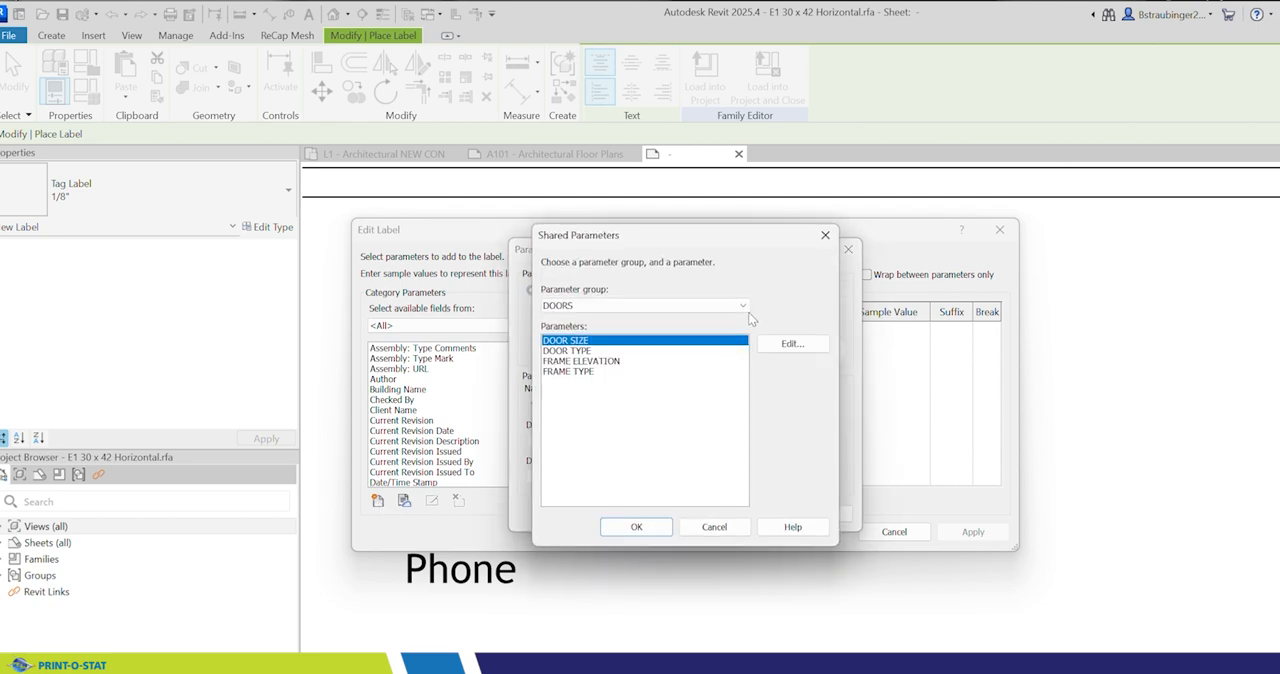
{"action": "left_click", "coordinate": [600, 305]}
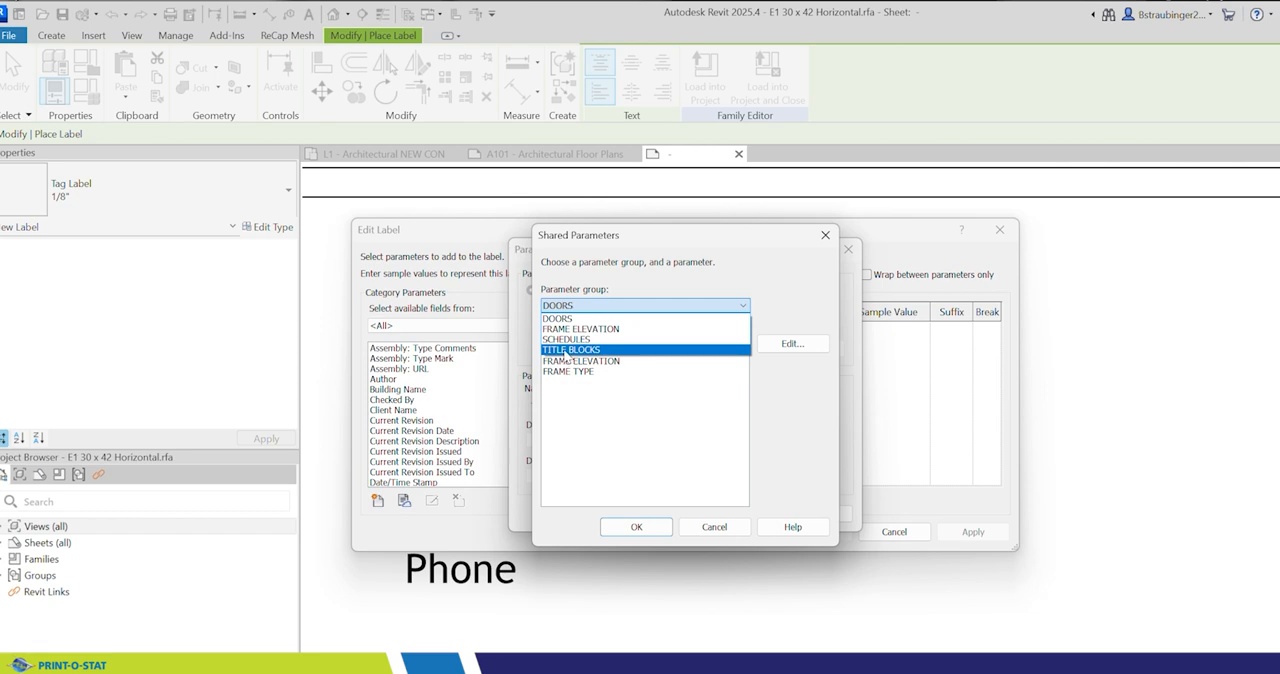
{"action": "left_click", "coordinate": [568, 350]}
{"action": "left_click", "coordinate": [590, 382]}
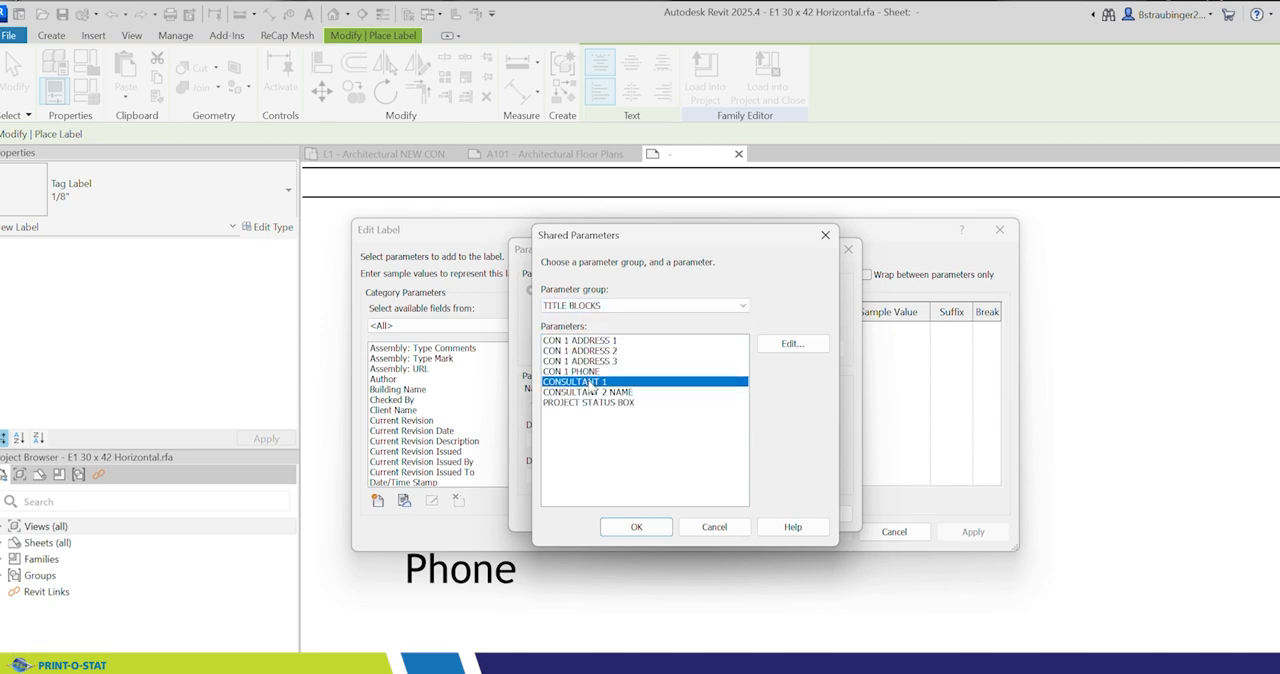
{"action": "left_click", "coordinate": [638, 528]}
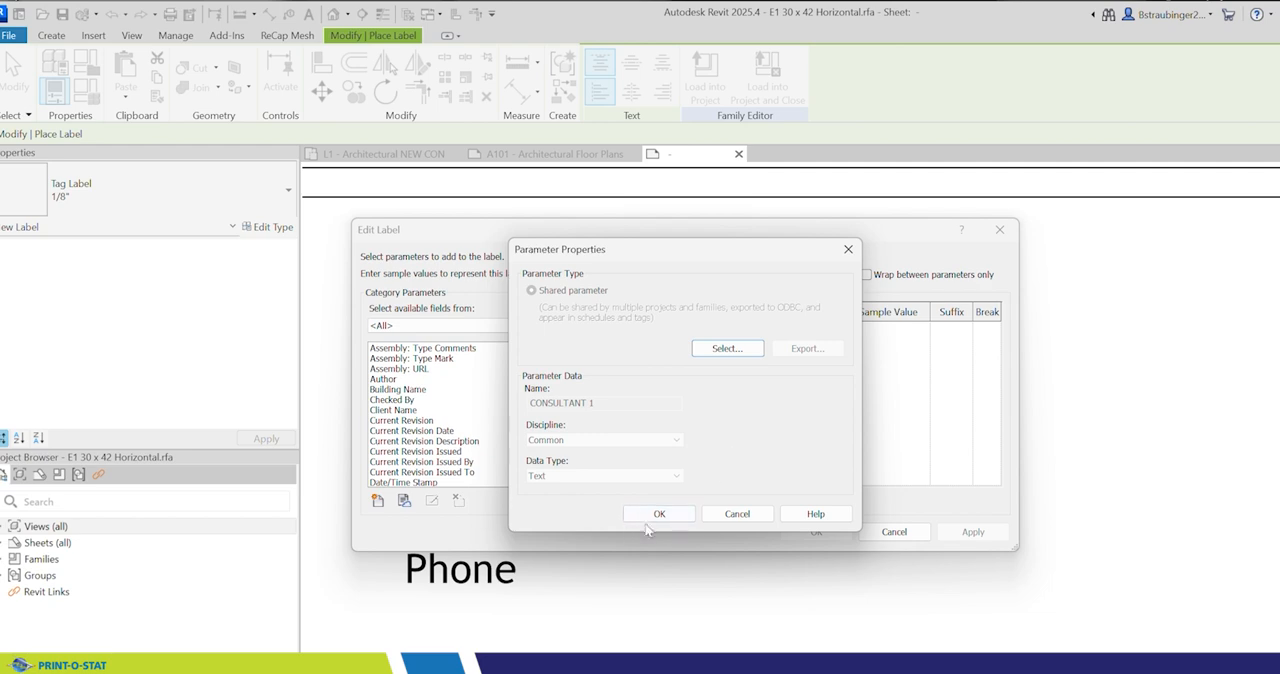
{"action": "left_click", "coordinate": [648, 522]}
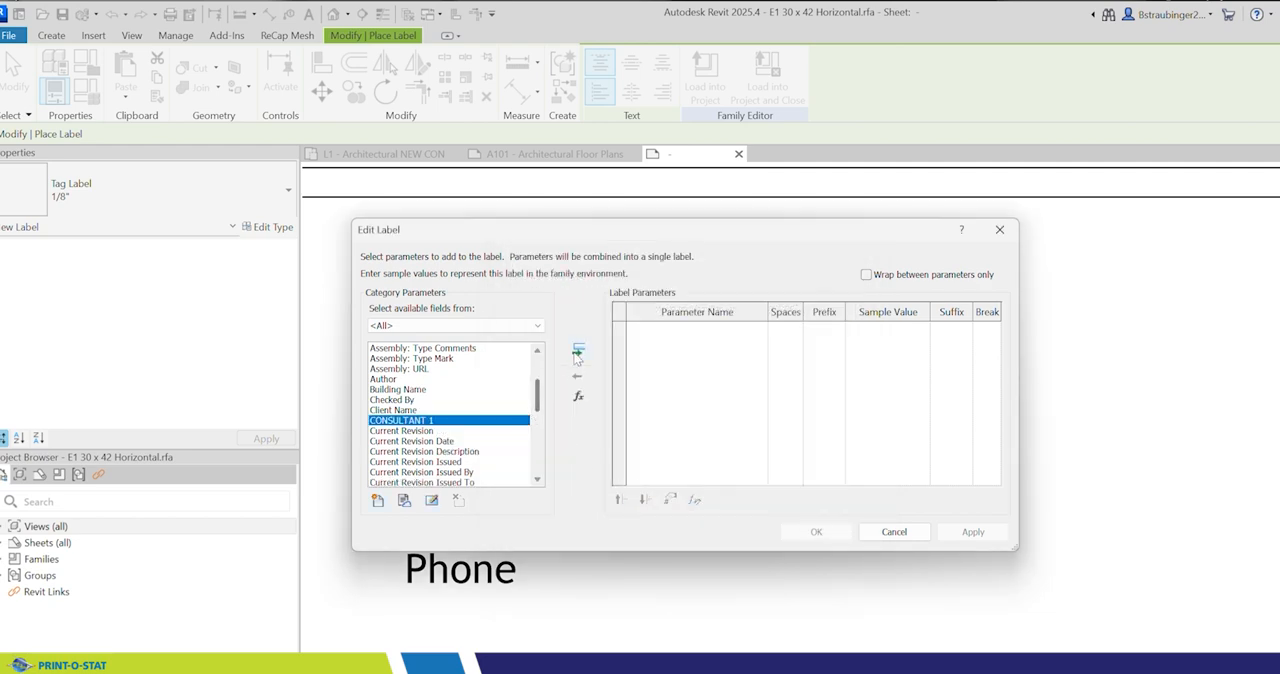
Step: Assign CONSULTANT 1 to the label with the sample value "CONSULTANT name" and finish placing it
{"action": "left_click", "coordinate": [578, 350]}
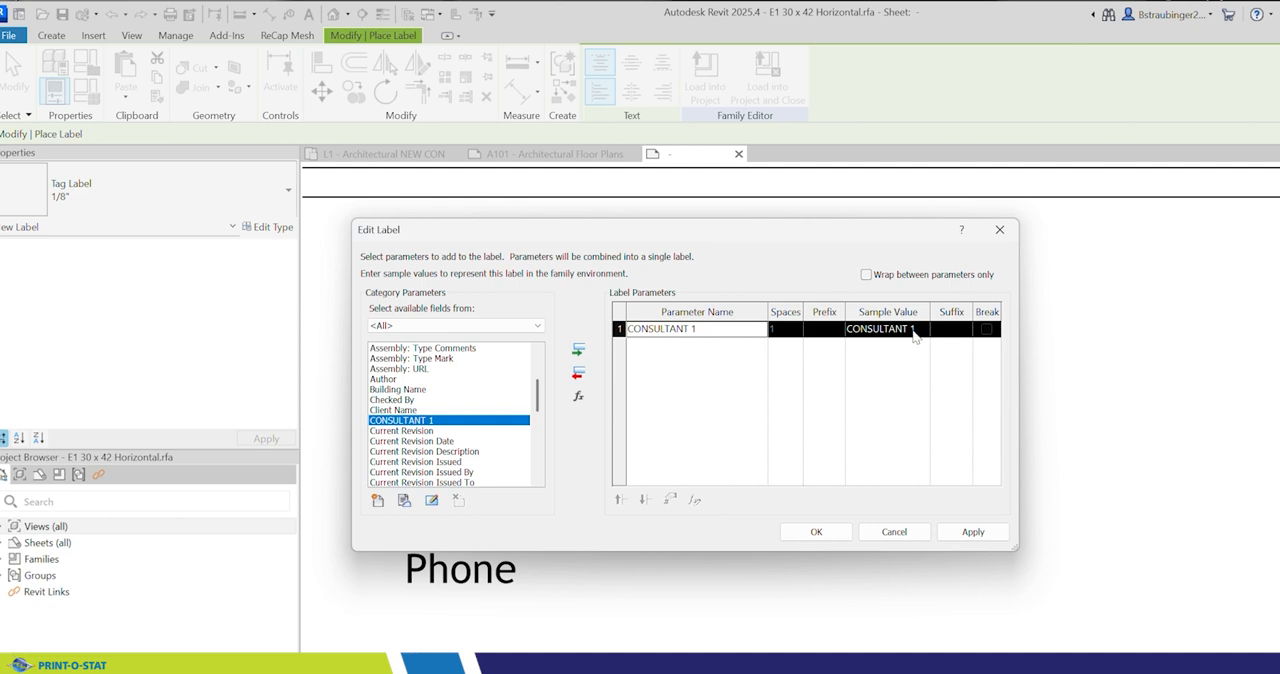
{"action": "left_click", "coordinate": [913, 331]}
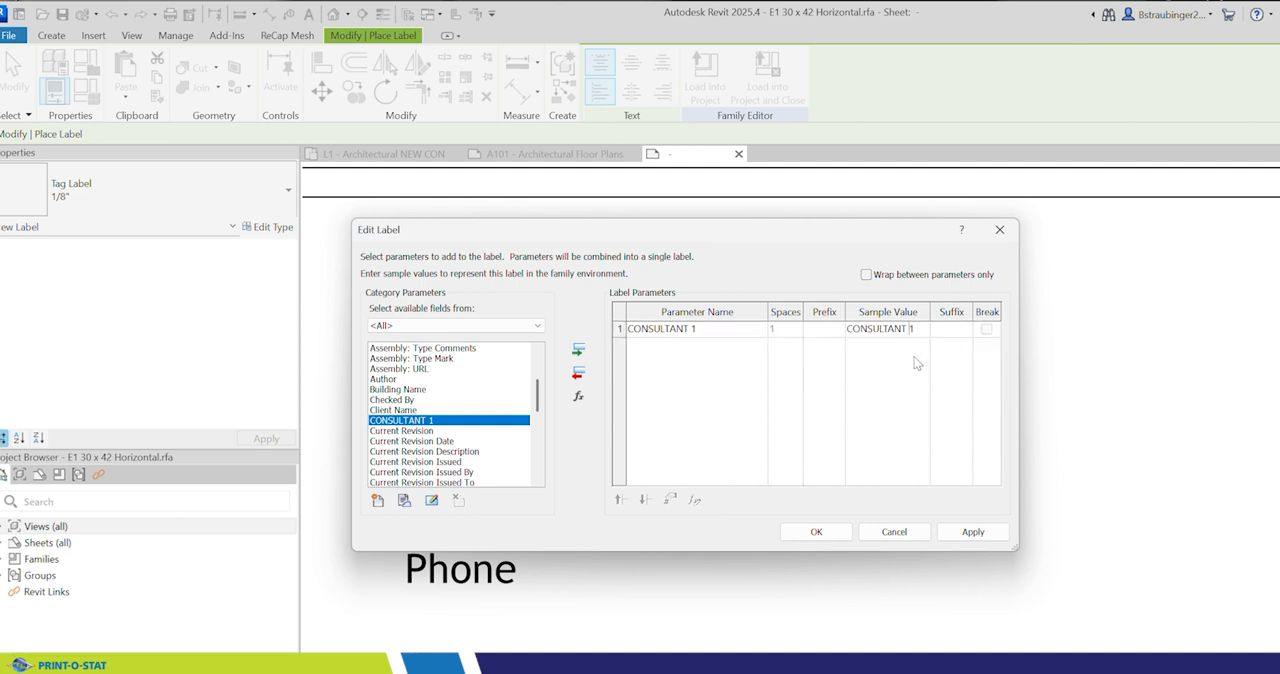
{"action": "type", "text": "name"}
{"action": "left_click", "coordinate": [836, 531]}
{"action": "scroll", "coordinate": [745, 458], "scroll_direction": "down", "scroll_amount": 4}
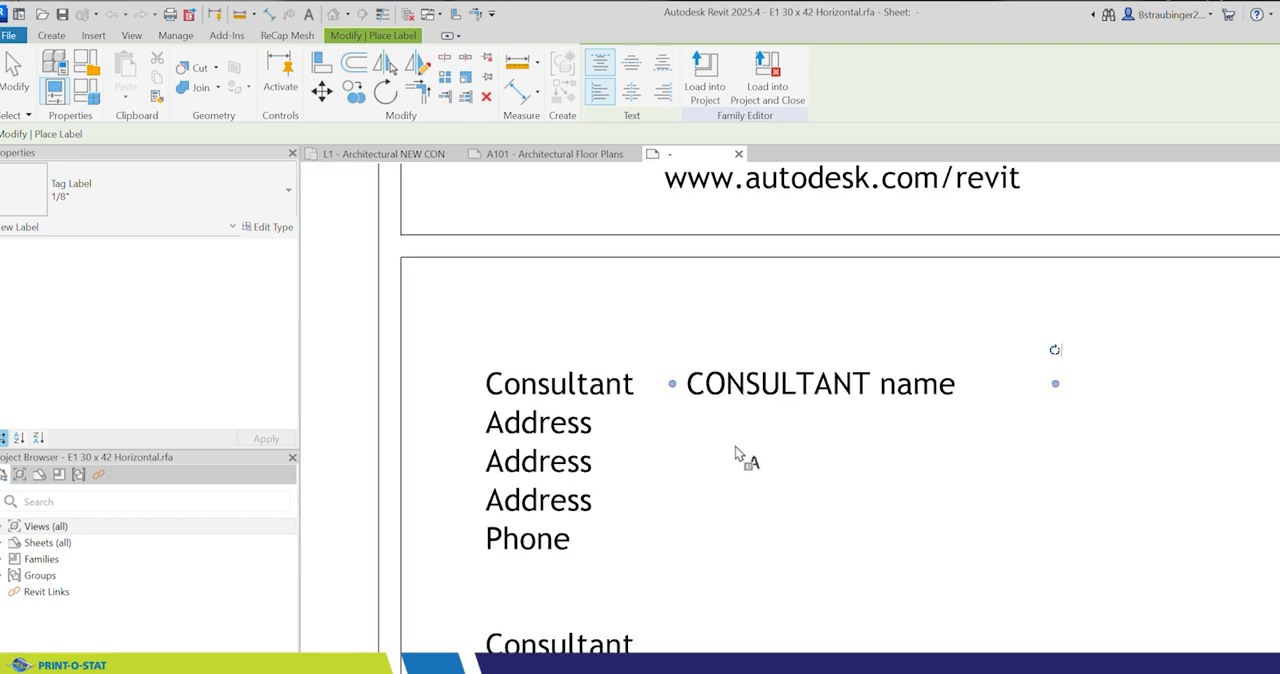
{"action": "key", "text": "Escape"}
{"action": "key", "text": "Escape"}
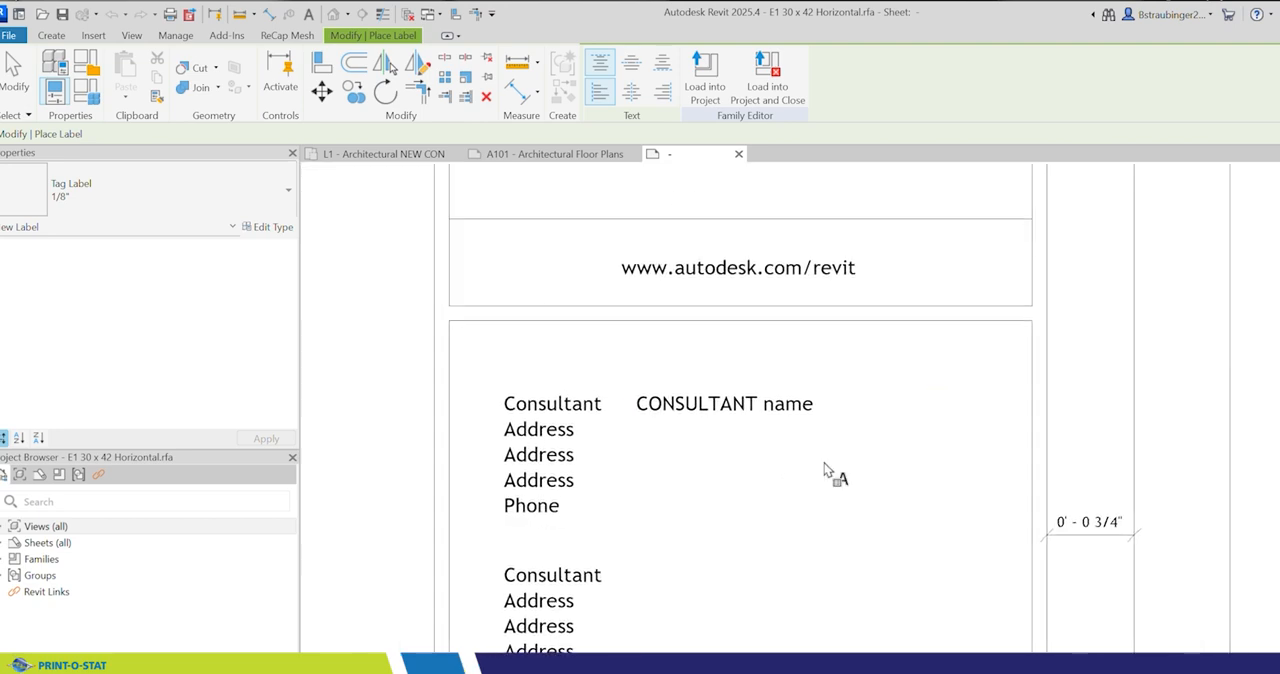
Step: Widen the CONSULTANT name label to the consultant box's right border and set its Vertical Align to Bottom
{"action": "left_click", "coordinate": [723, 417]}
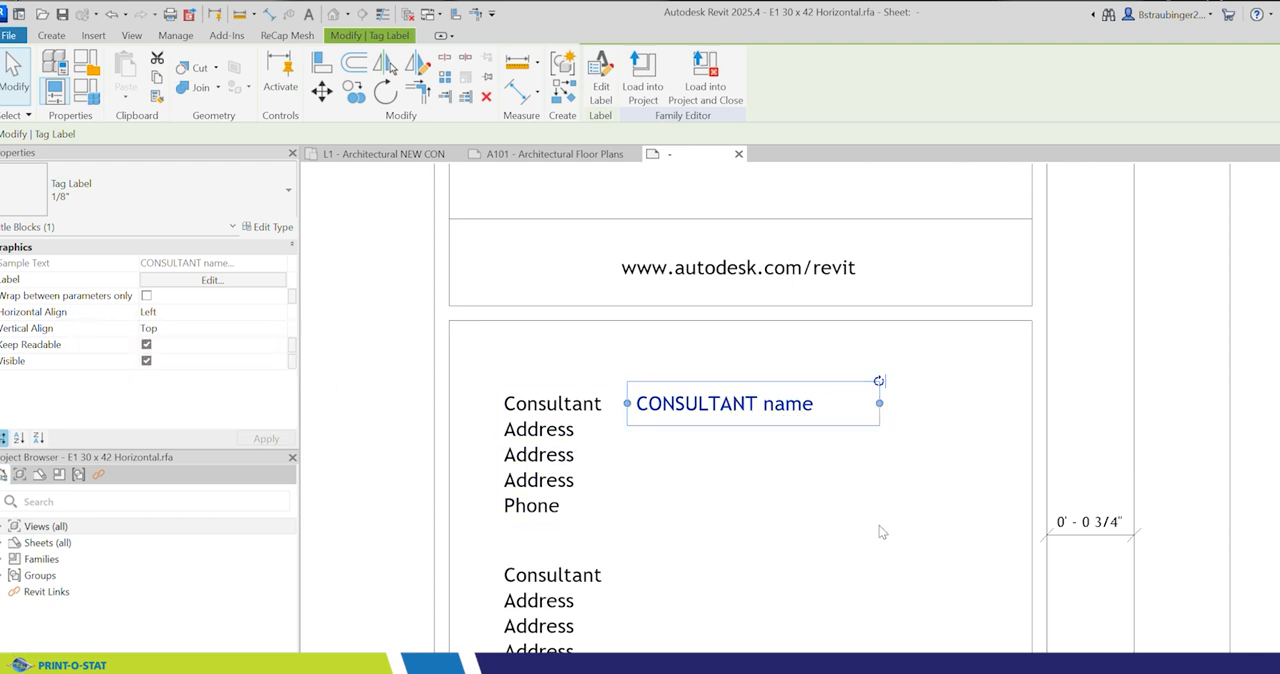
{"action": "left_click_drag", "start_coordinate": [880, 404], "coordinate": [1038, 406]}
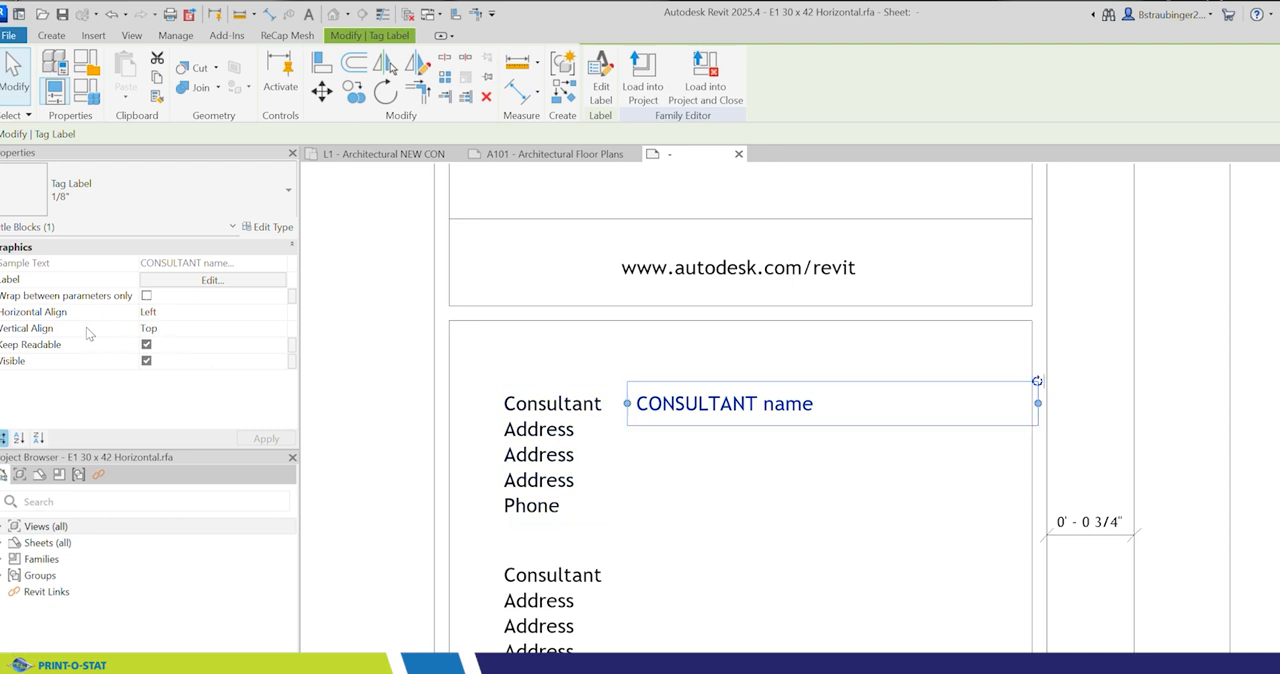
{"action": "left_click", "coordinate": [202, 330]}
{"action": "left_click", "coordinate": [280, 335]}
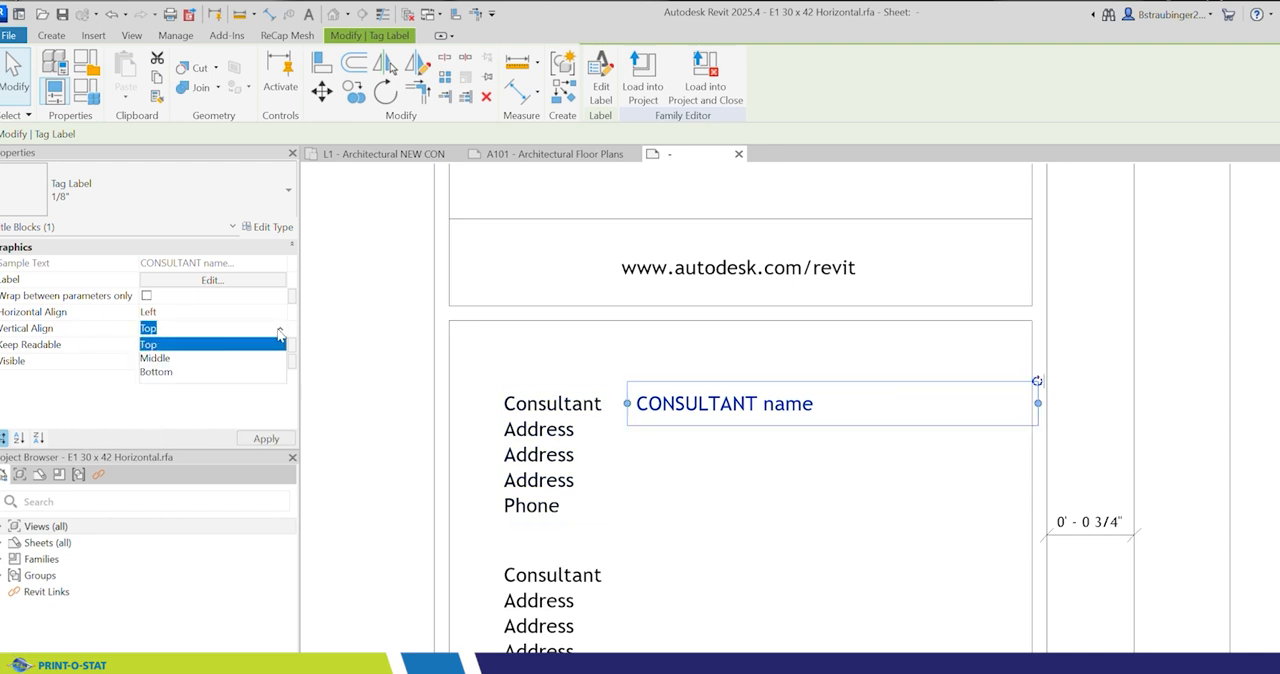
{"action": "left_click", "coordinate": [172, 376]}
{"action": "left_click", "coordinate": [272, 441]}
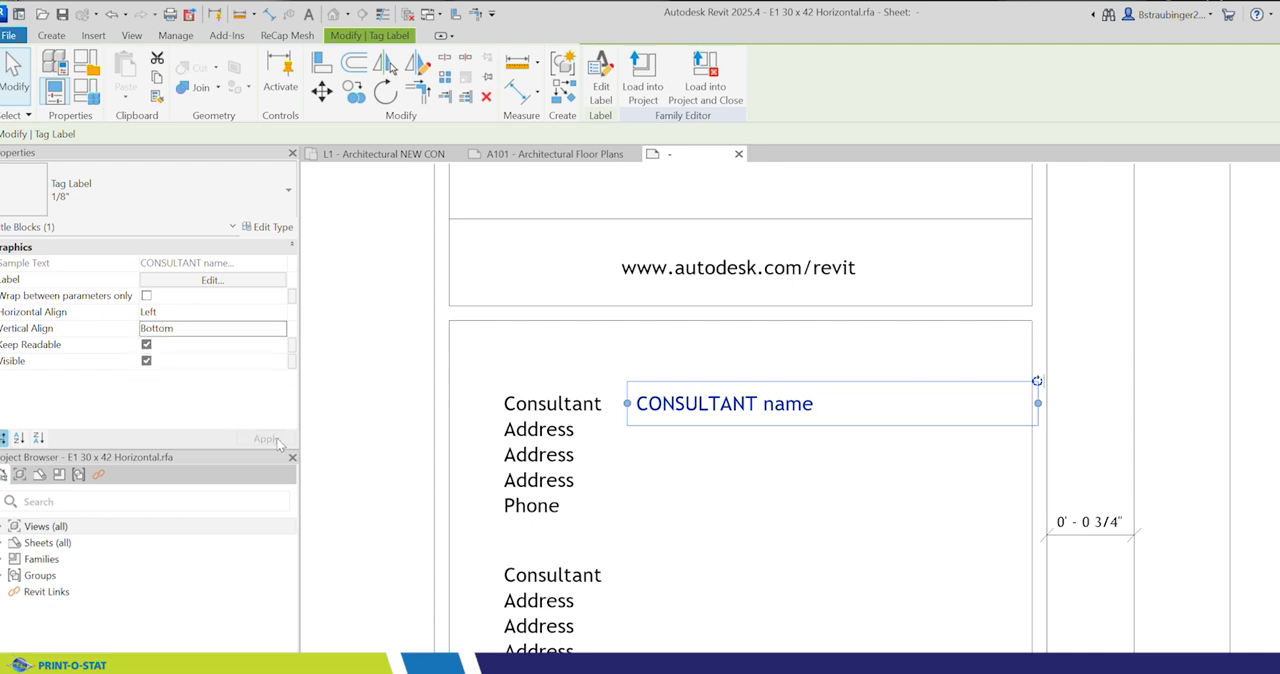
{"action": "left_click", "coordinate": [366, 343]}
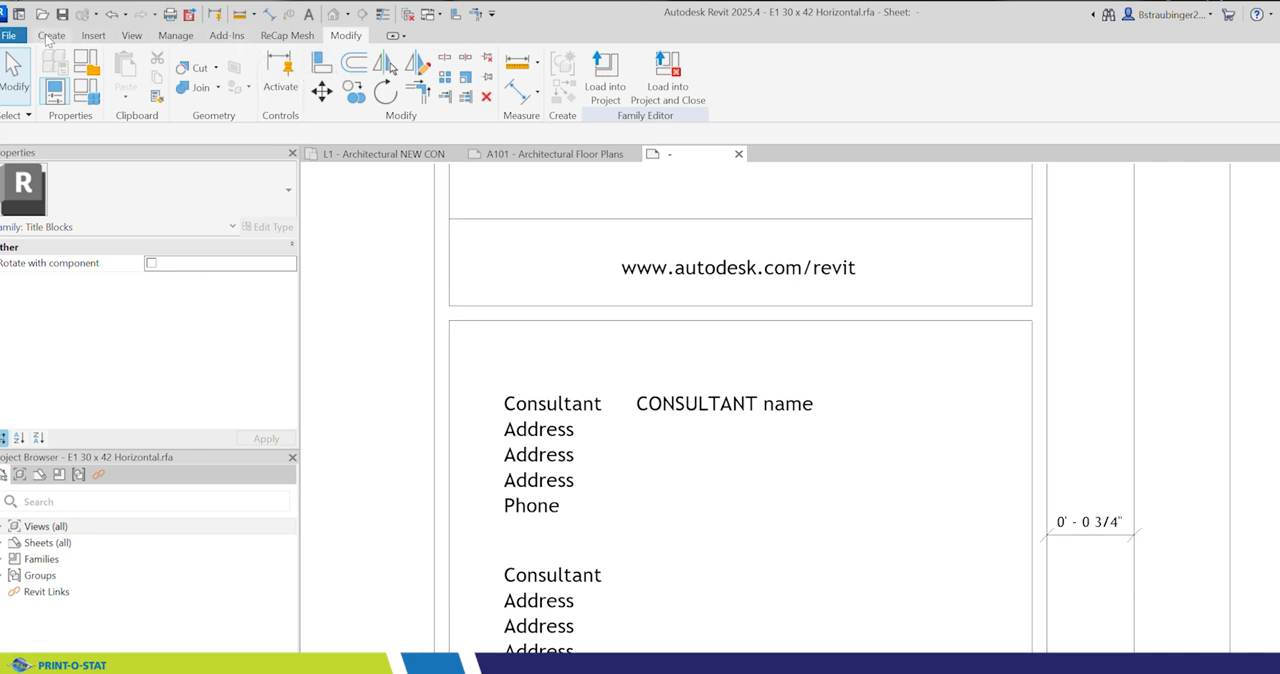
Step: Place a new label beneath the CONSULTANT name label, beside the first Address line and aligned with the label's left edge
{"action": "left_click", "coordinate": [46, 36]}
{"action": "left_click", "coordinate": [576, 86]}
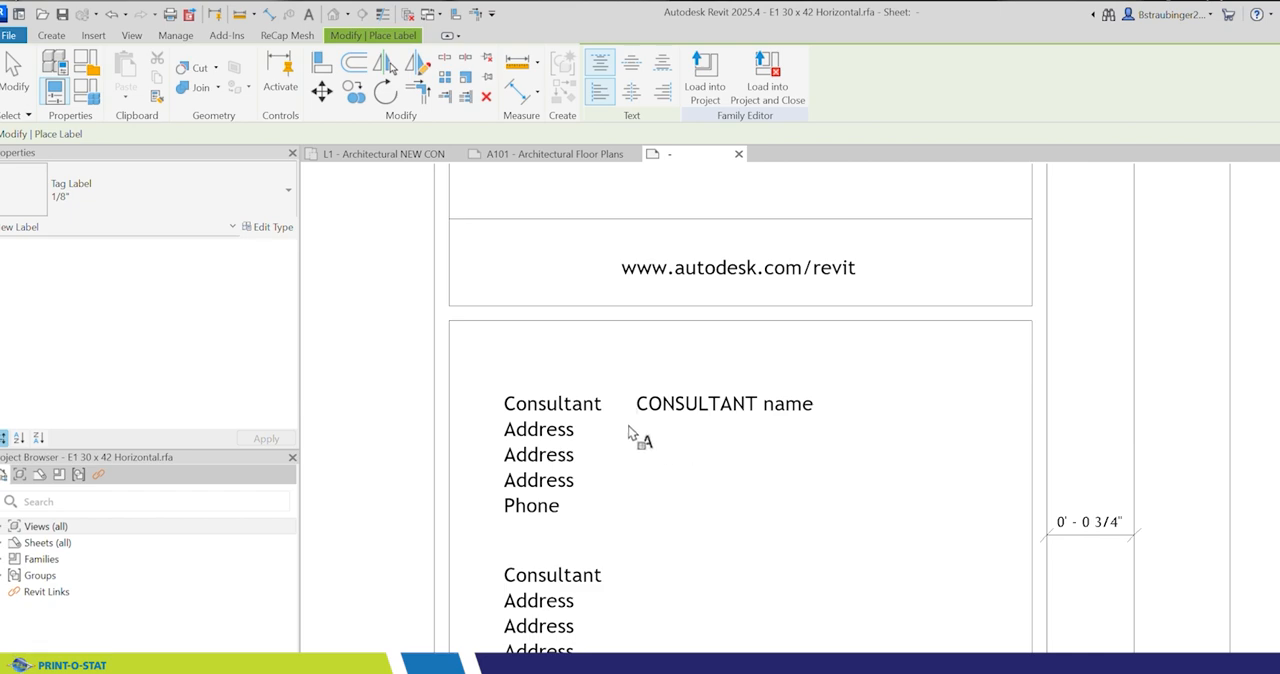
{"action": "scroll", "coordinate": [638, 432], "scroll_direction": "up", "scroll_amount": 5}
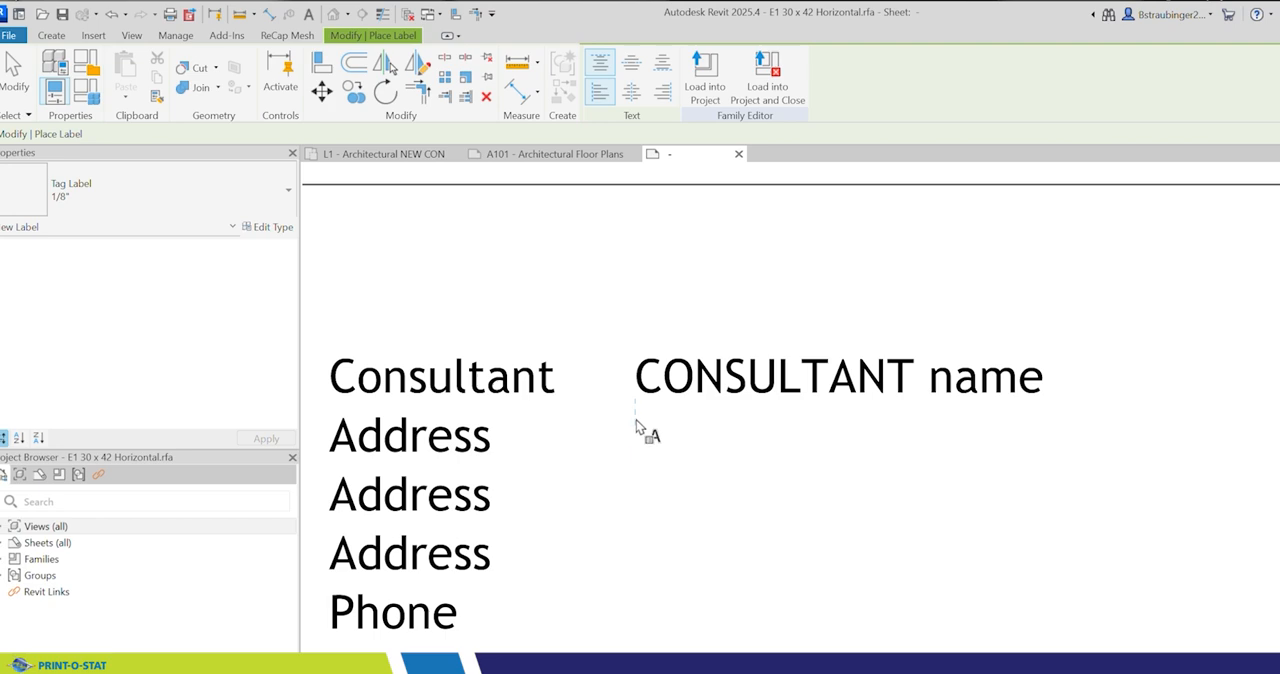
{"action": "left_click", "coordinate": [641, 428]}
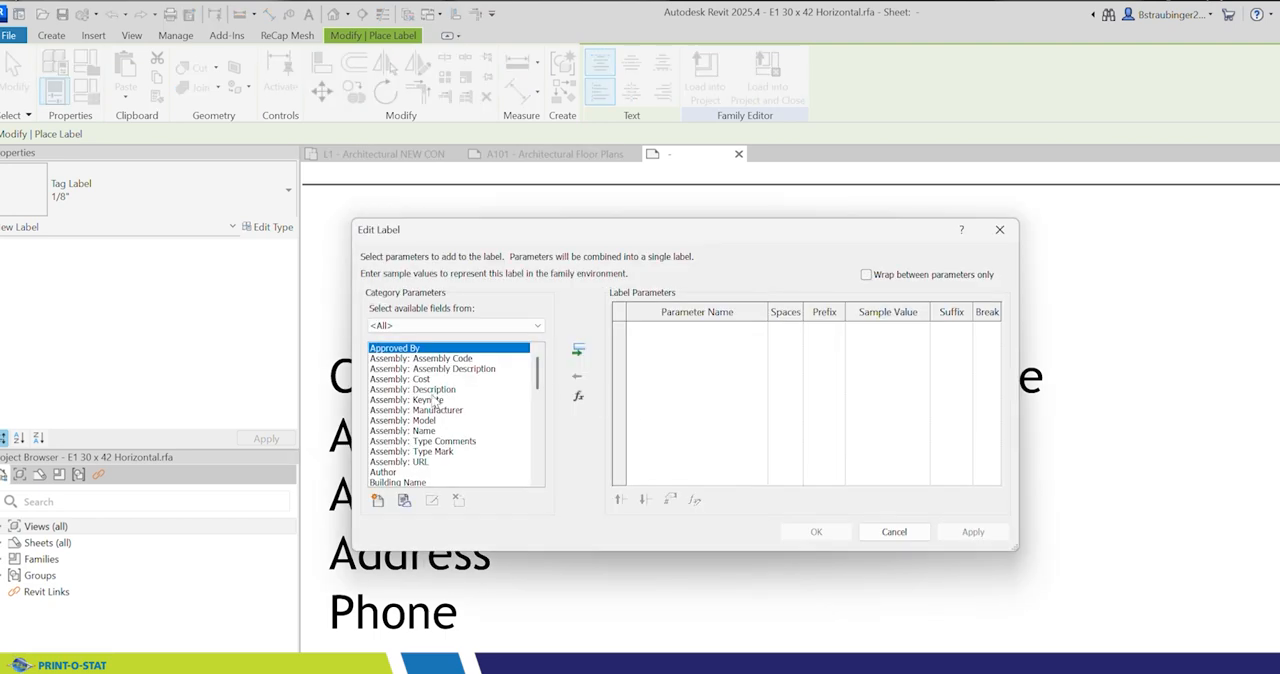
Step: Add the shared parameter CON 1 ADDRESS 1 from the TITLE BLOCKS group to the label's available category parameters
{"action": "left_click", "coordinate": [377, 501]}
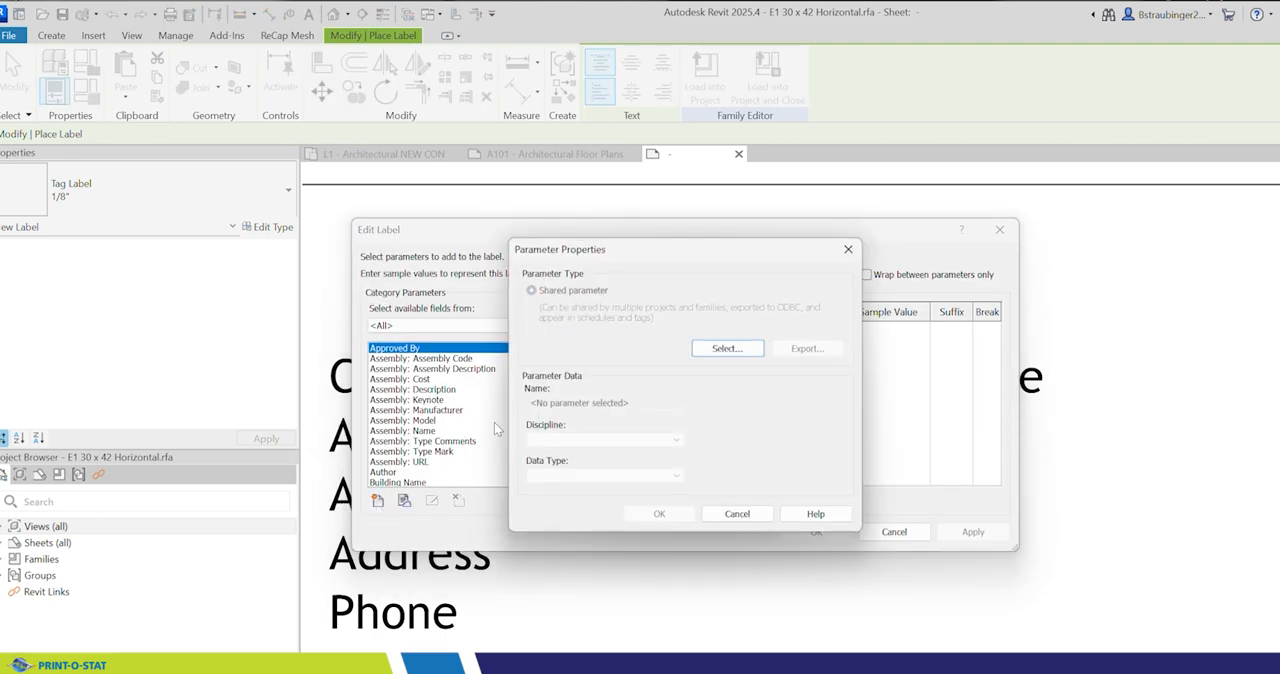
{"action": "left_click", "coordinate": [734, 357]}
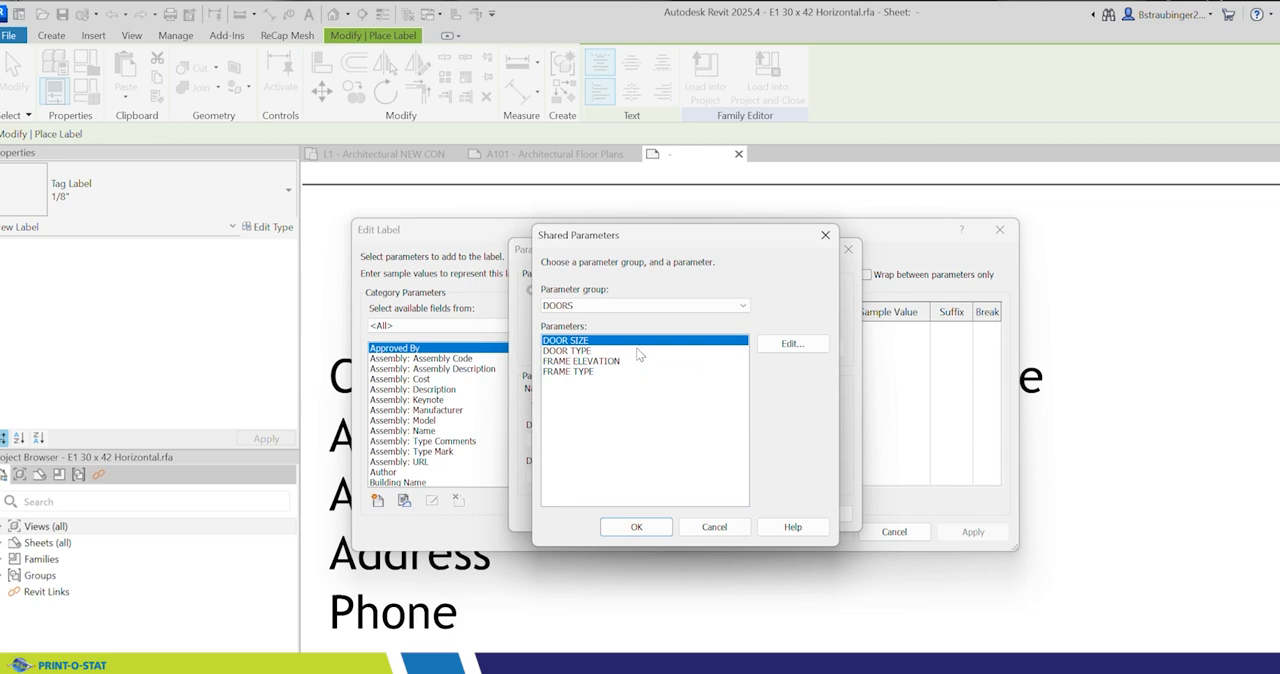
{"action": "left_click", "coordinate": [657, 305]}
{"action": "left_click", "coordinate": [595, 350]}
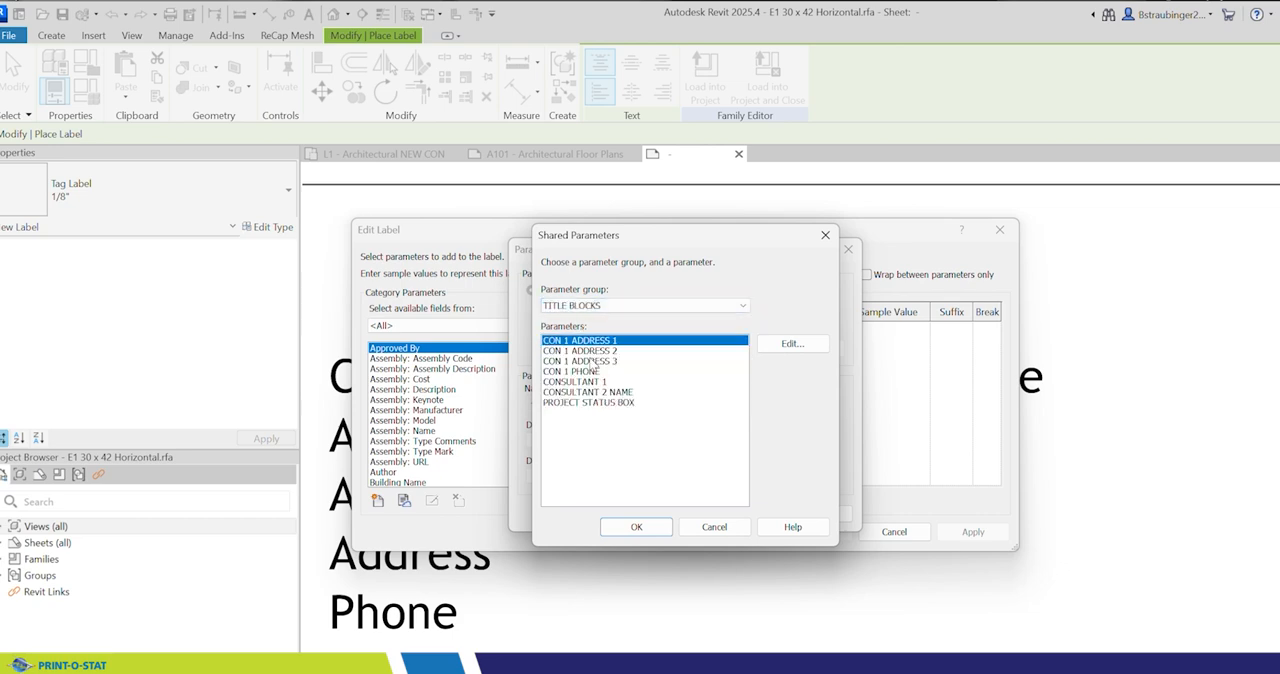
{"action": "left_click", "coordinate": [584, 351]}
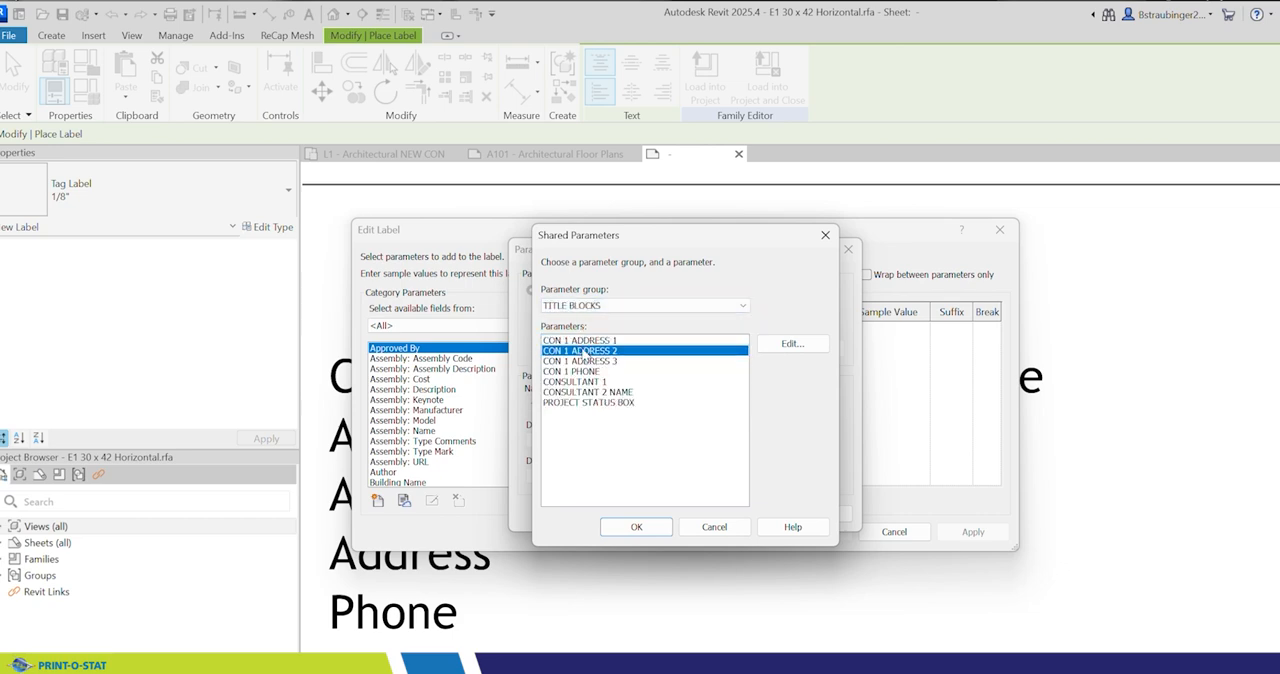
{"action": "left_click", "coordinate": [584, 341]}
{"action": "left_click", "coordinate": [636, 526]}
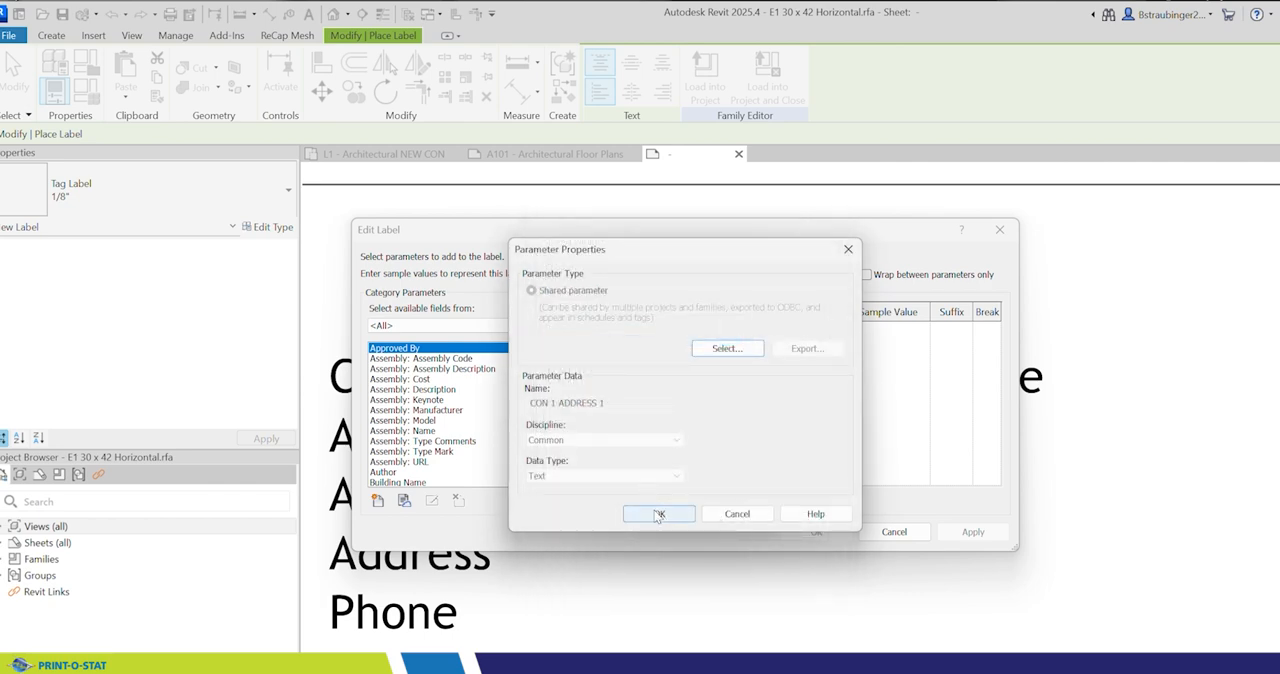
{"action": "left_click", "coordinate": [656, 514]}
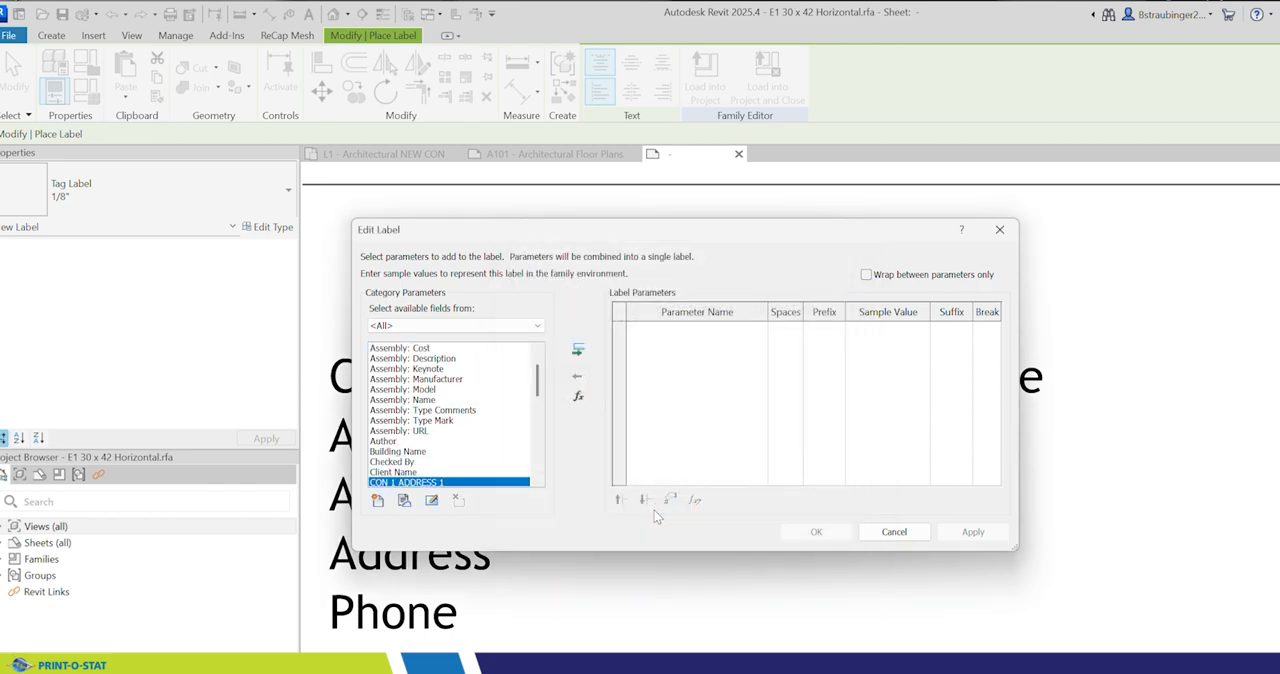
Step: Assign CON 1 ADDRESS 1 to the label and nudge the placed label up level with the first Address line
{"action": "left_click", "coordinate": [578, 351]}
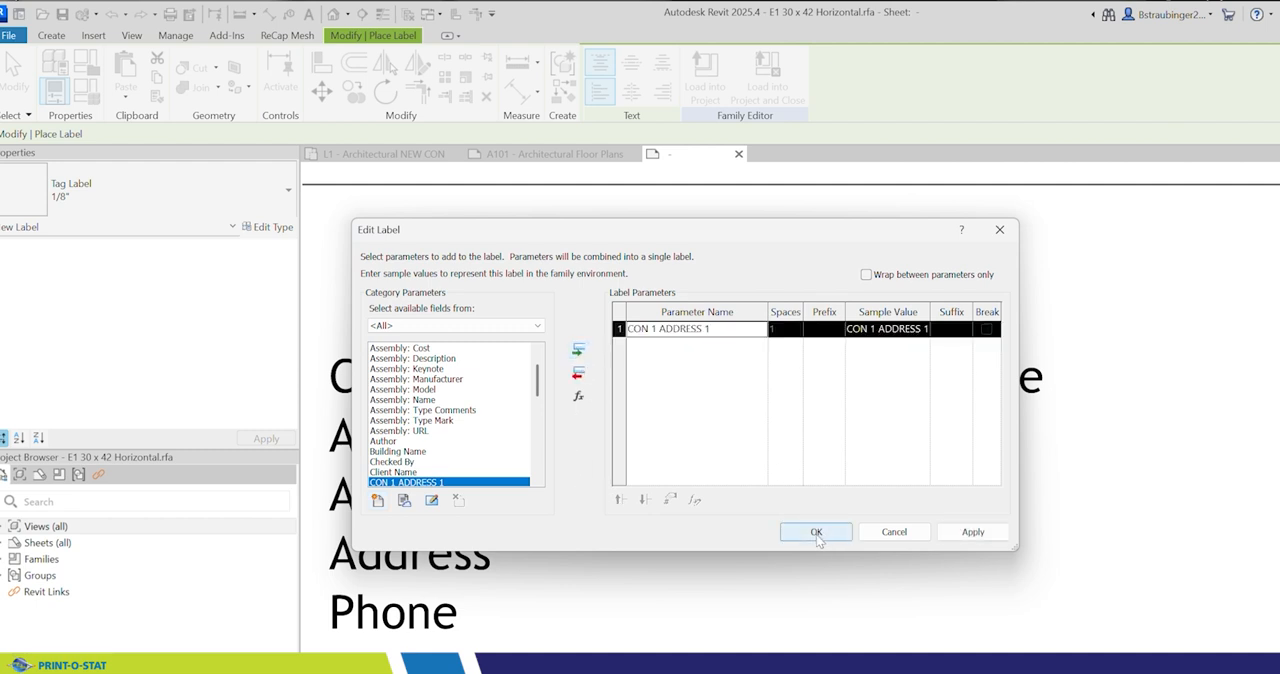
{"action": "left_click", "coordinate": [817, 536]}
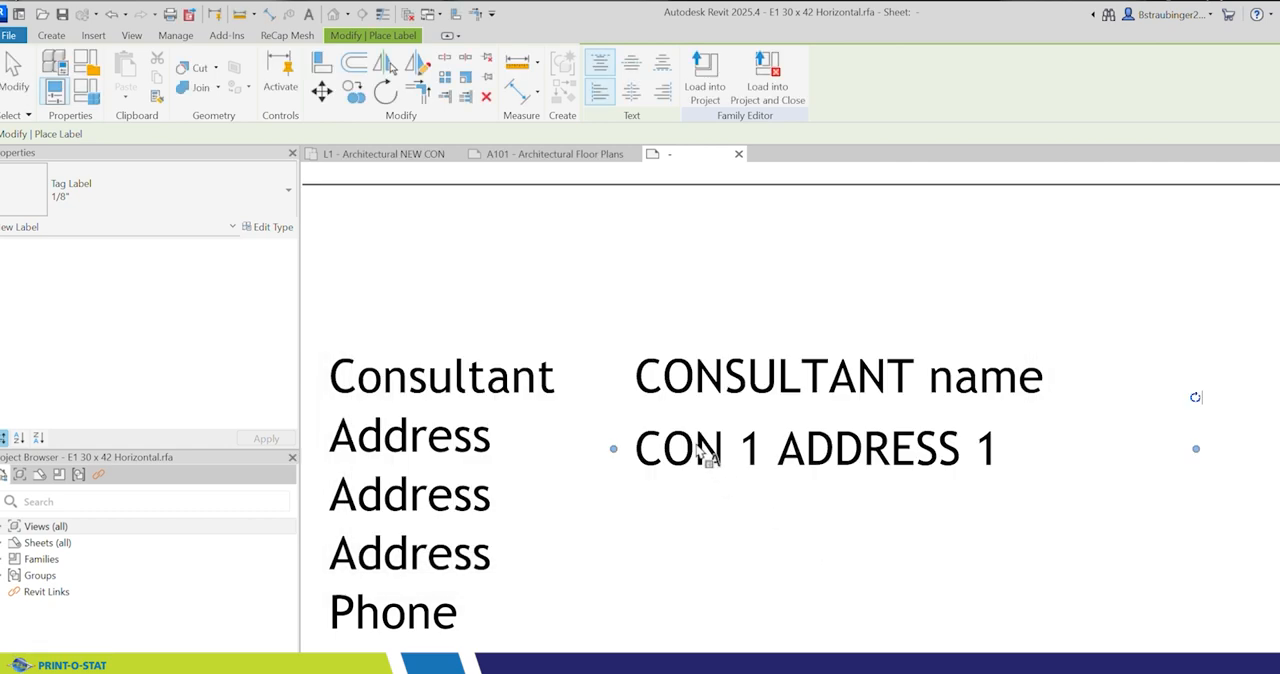
{"action": "key", "text": "Escape"}
{"action": "left_click", "coordinate": [655, 498]}
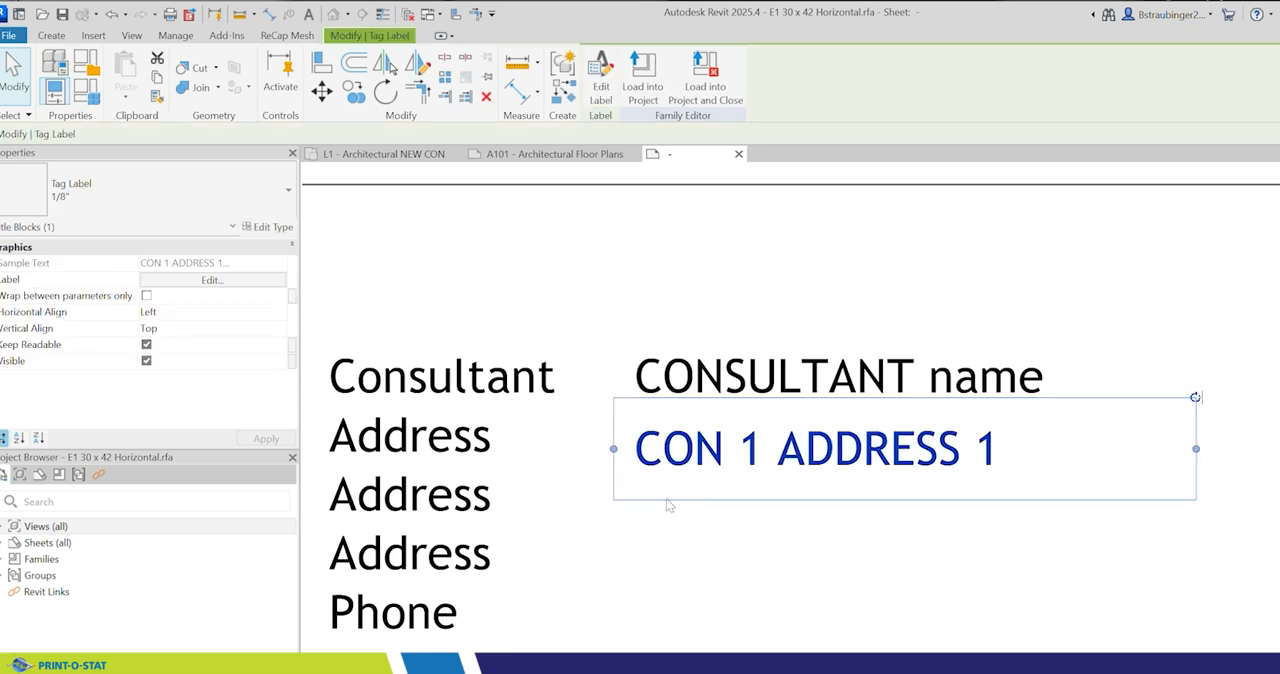
{"action": "key", "text": "Up"}
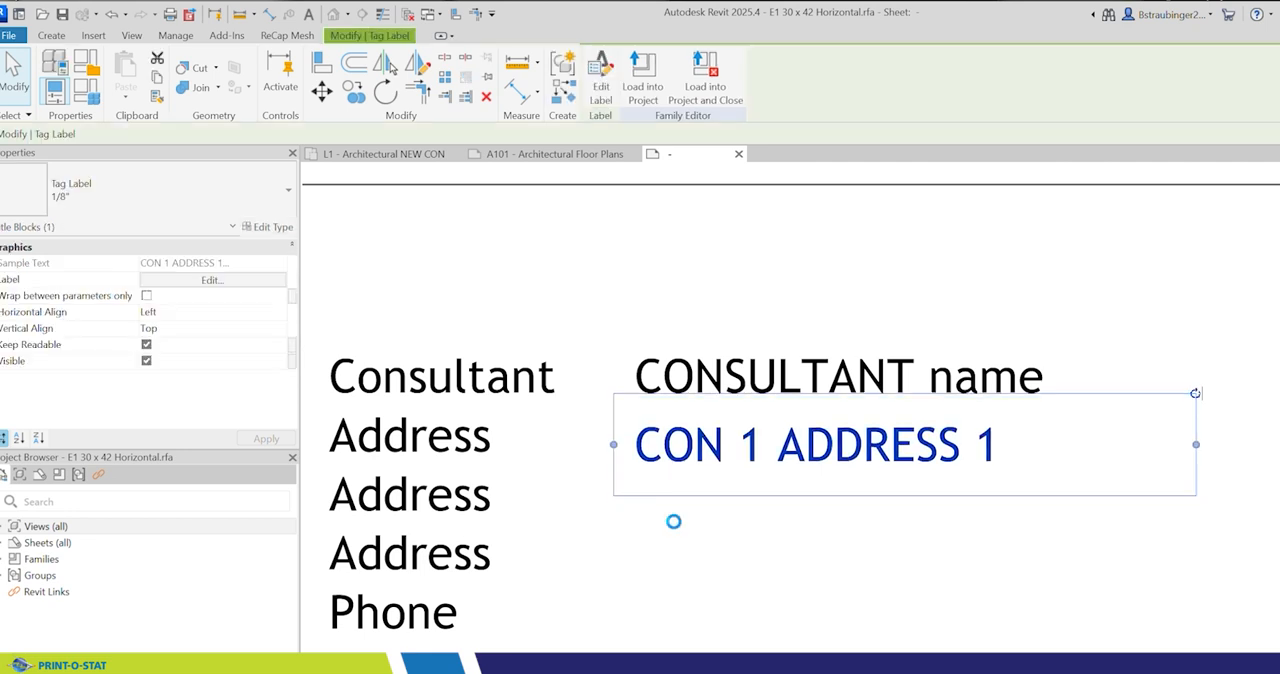
{"action": "key", "text": "Up"}
{"action": "key", "text": "Up"}
{"action": "key", "text": "Escape"}
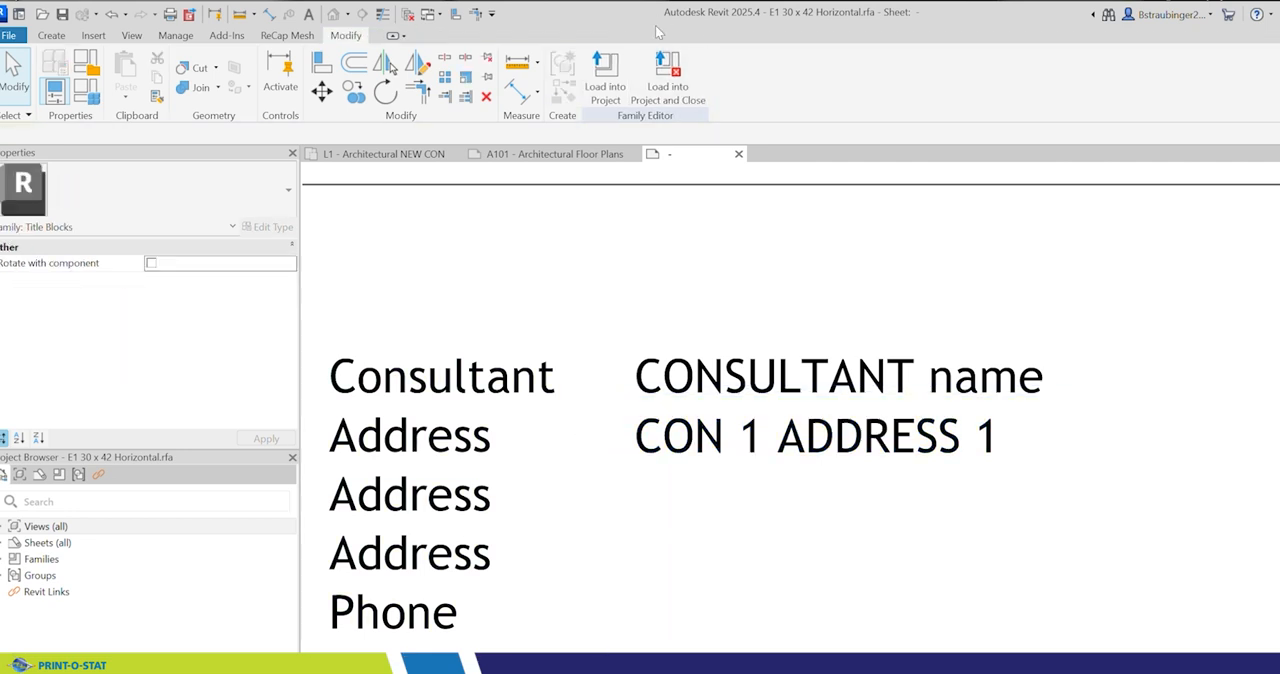
Step: Place another label beneath CON 1 ADDRESS 1, beside the second Address line and aligned with the labels above
{"action": "left_click", "coordinate": [48, 37]}
{"action": "left_click", "coordinate": [571, 72]}
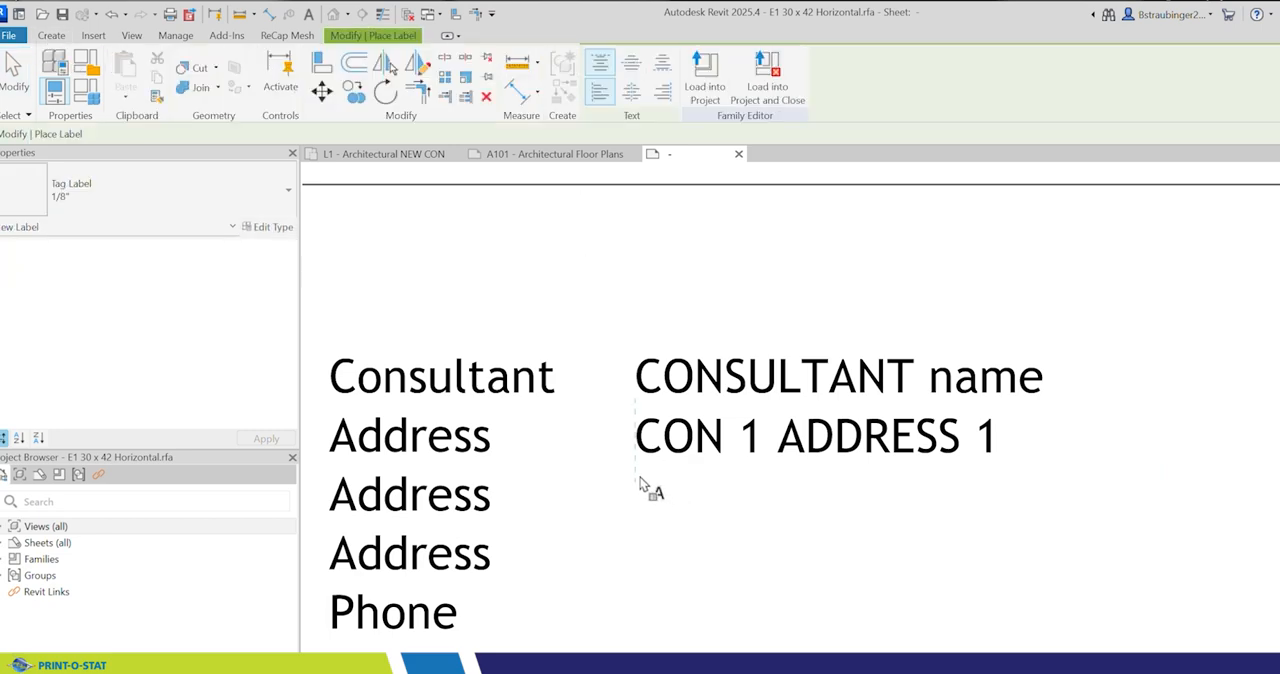
{"action": "left_click", "coordinate": [640, 482]}
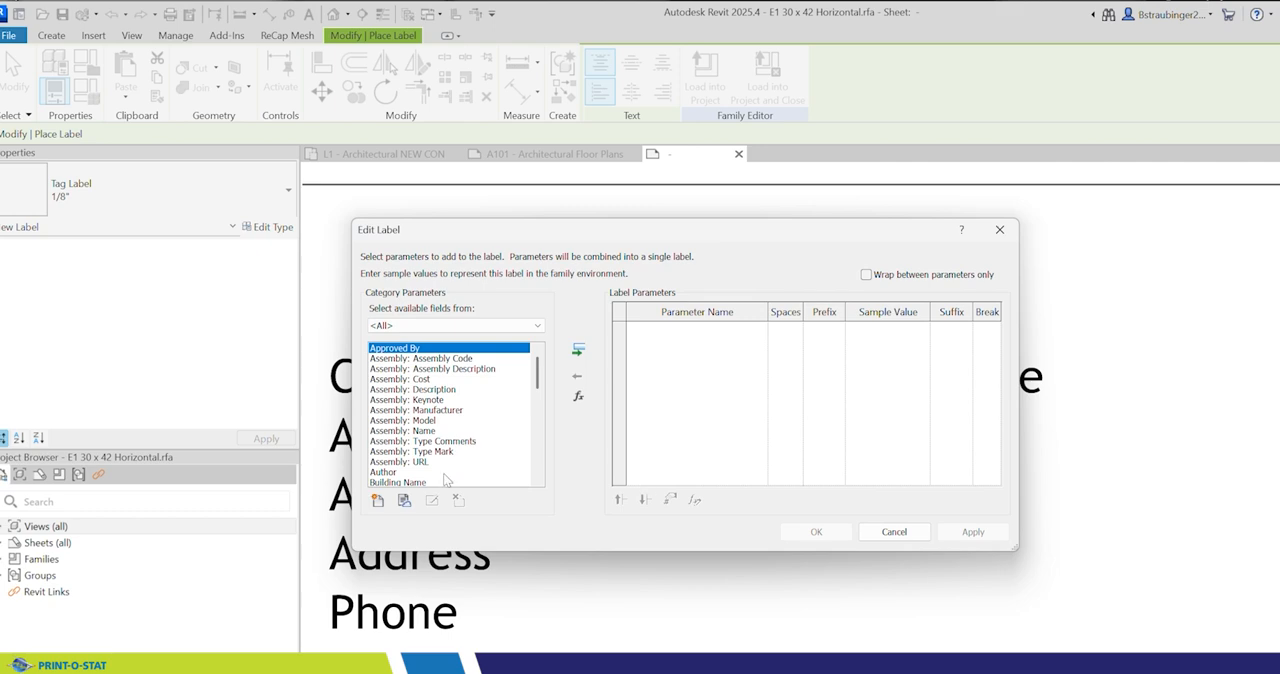
Step: Add the shared parameter CON 1 ADDRESS 2 from the TITLE BLOCKS group to the label's available category parameters
{"action": "left_click", "coordinate": [378, 500]}
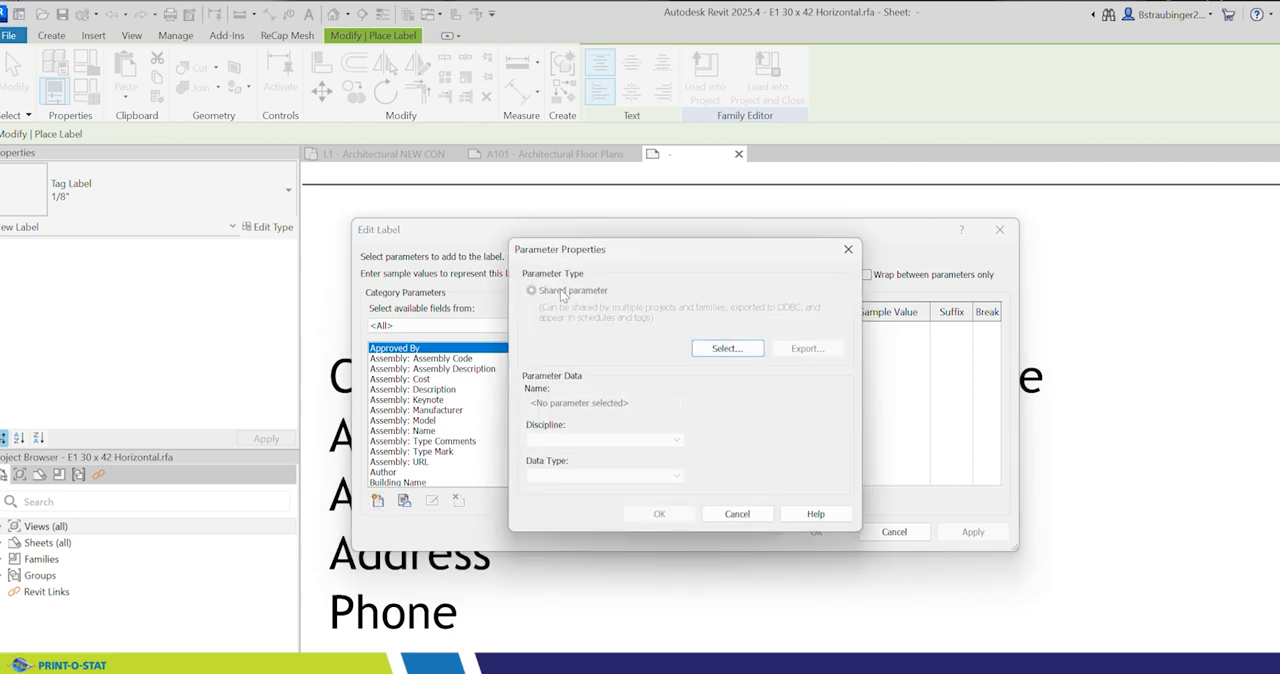
{"action": "left_click", "coordinate": [727, 348]}
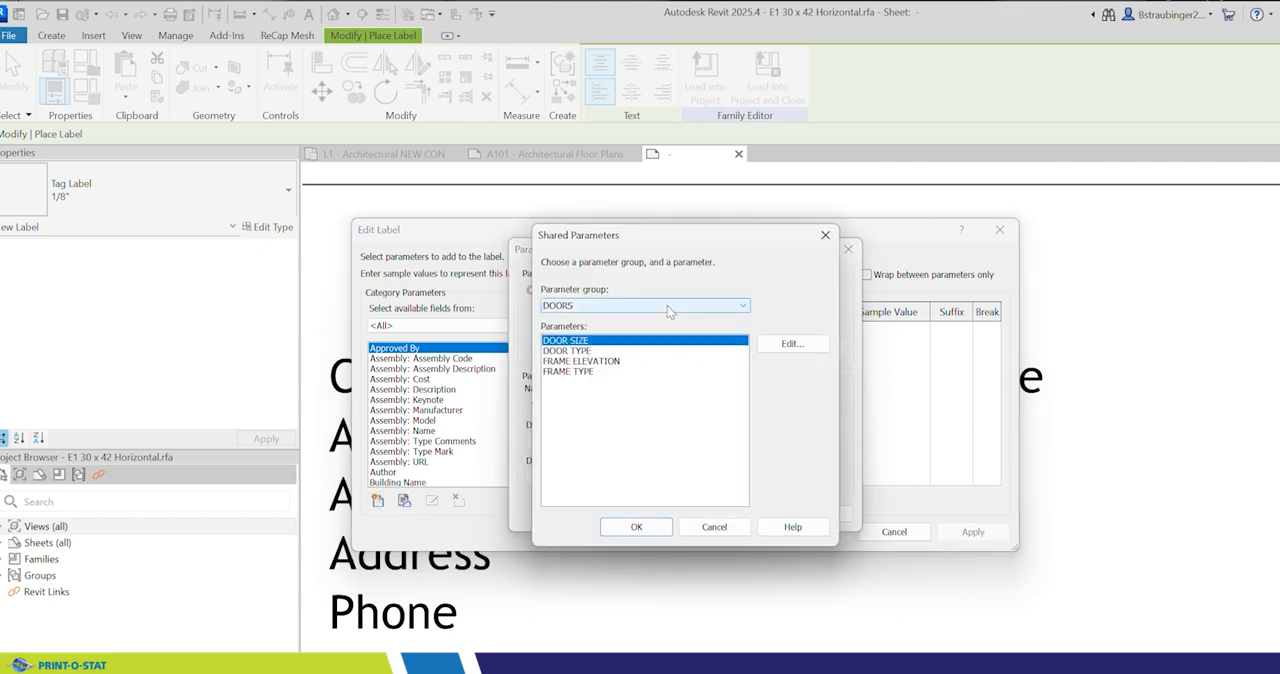
{"action": "left_click", "coordinate": [670, 306]}
{"action": "left_click", "coordinate": [597, 356]}
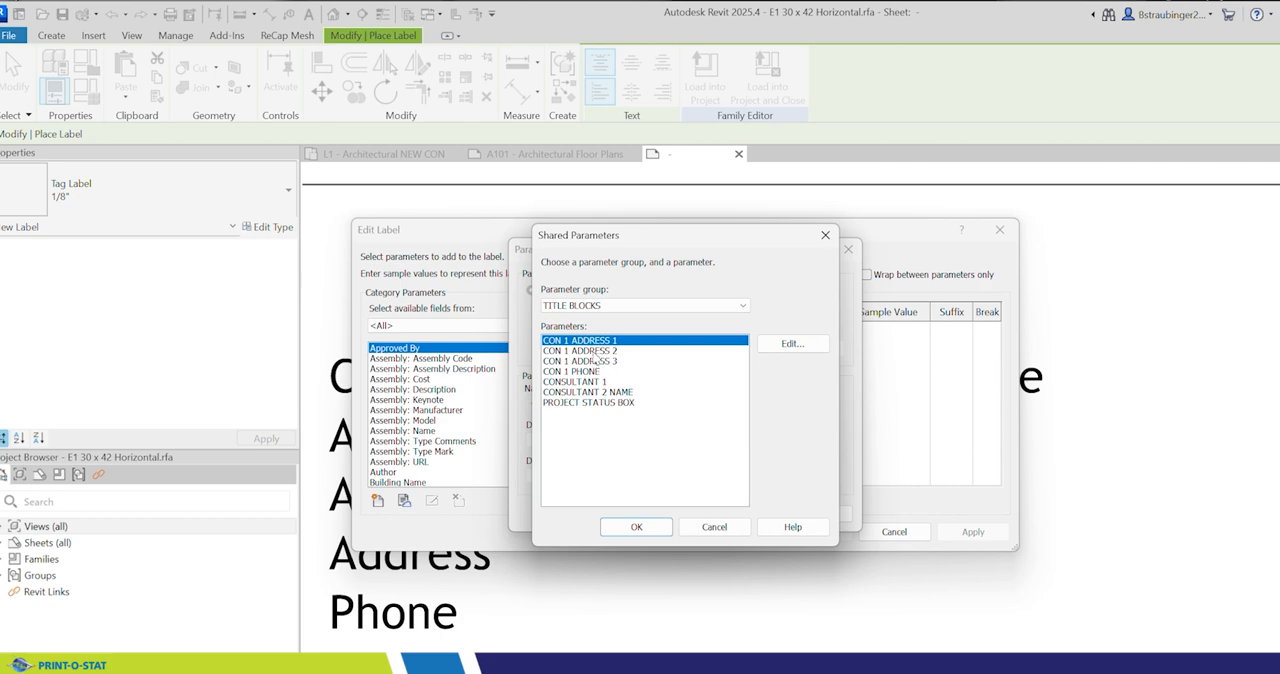
{"action": "left_click", "coordinate": [596, 353]}
{"action": "left_click", "coordinate": [636, 525]}
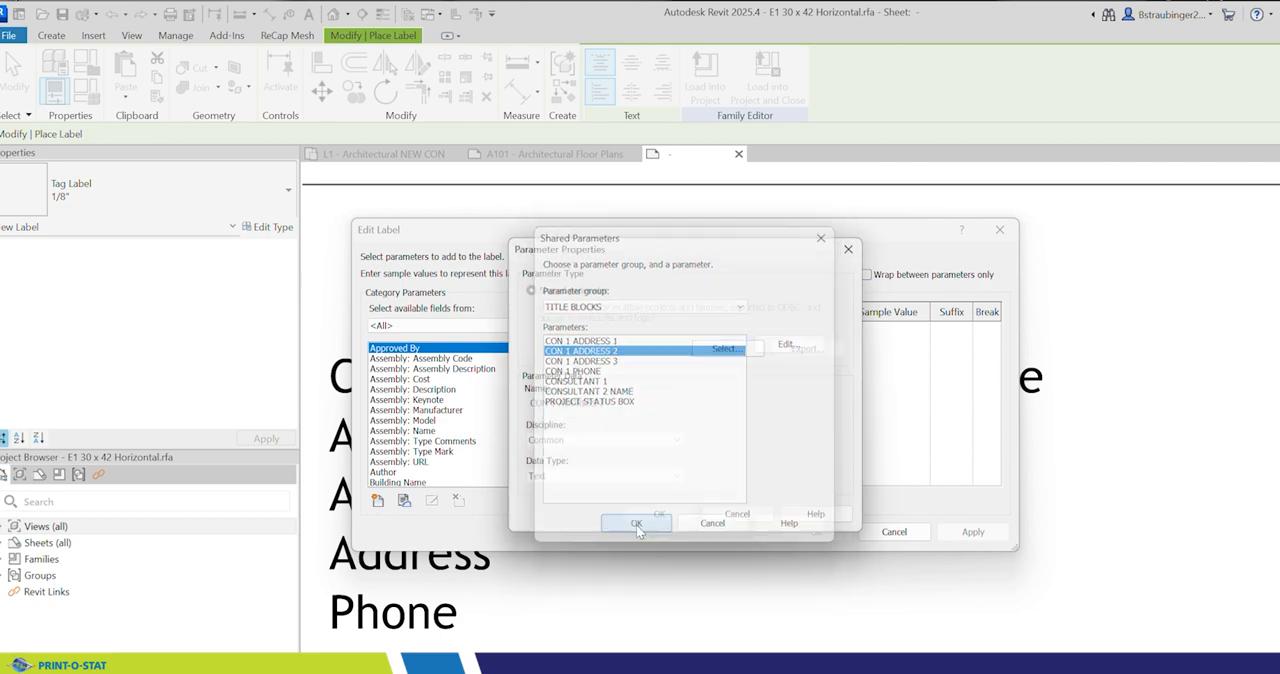
{"action": "left_click", "coordinate": [659, 514]}
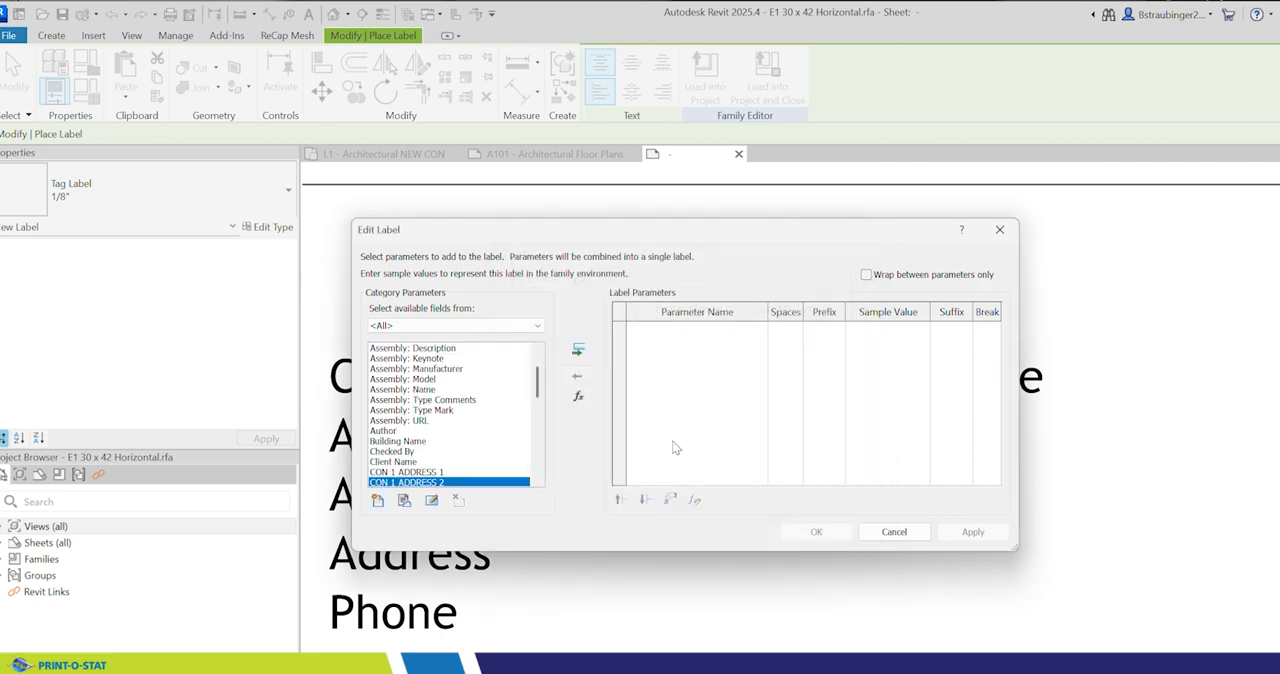
Step: Assign CON 1 ADDRESS 2 to the label and nudge the placed label up level with the second Address line
{"action": "left_click", "coordinate": [577, 351]}
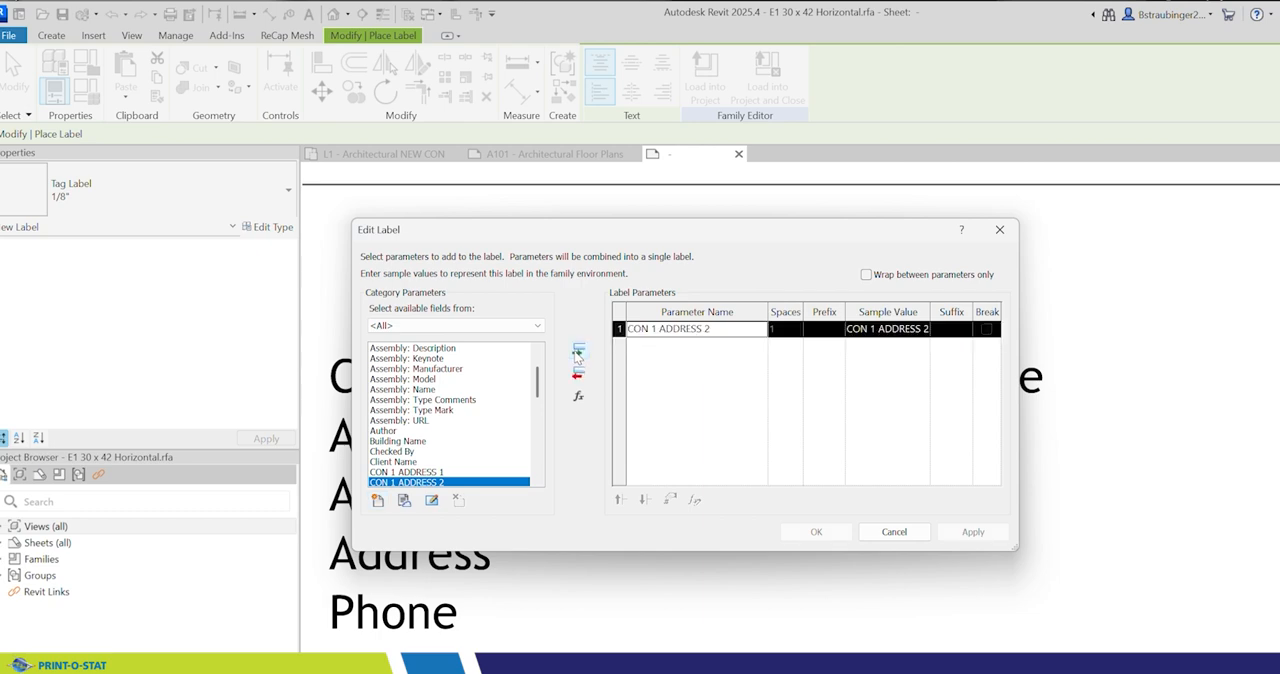
{"action": "left_click", "coordinate": [816, 531]}
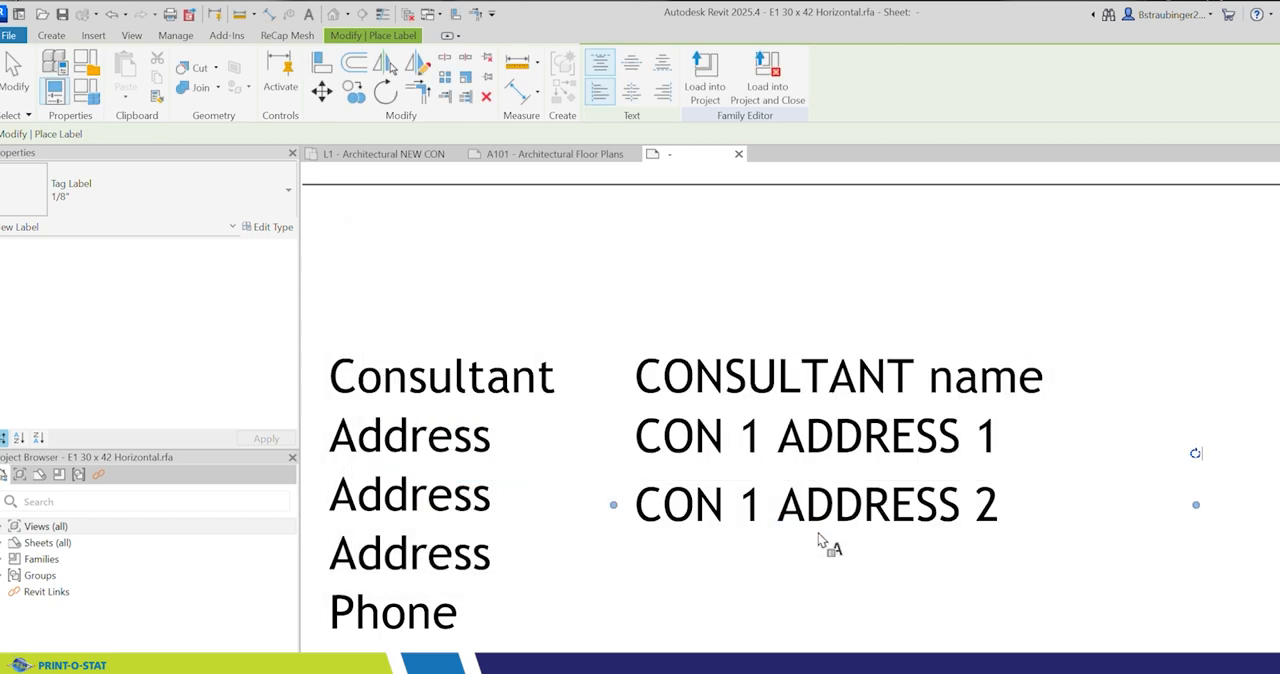
{"action": "key", "text": "Escape"}
{"action": "left_click", "coordinate": [741, 536]}
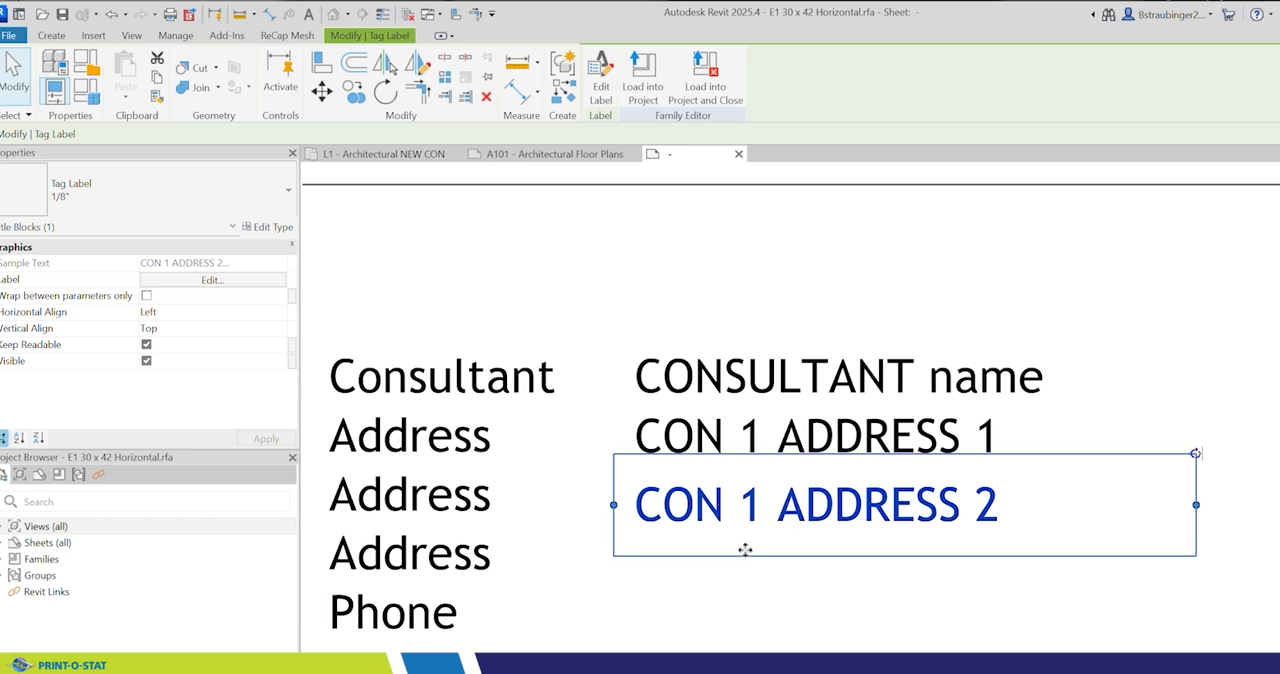
{"action": "key", "text": "Up"}
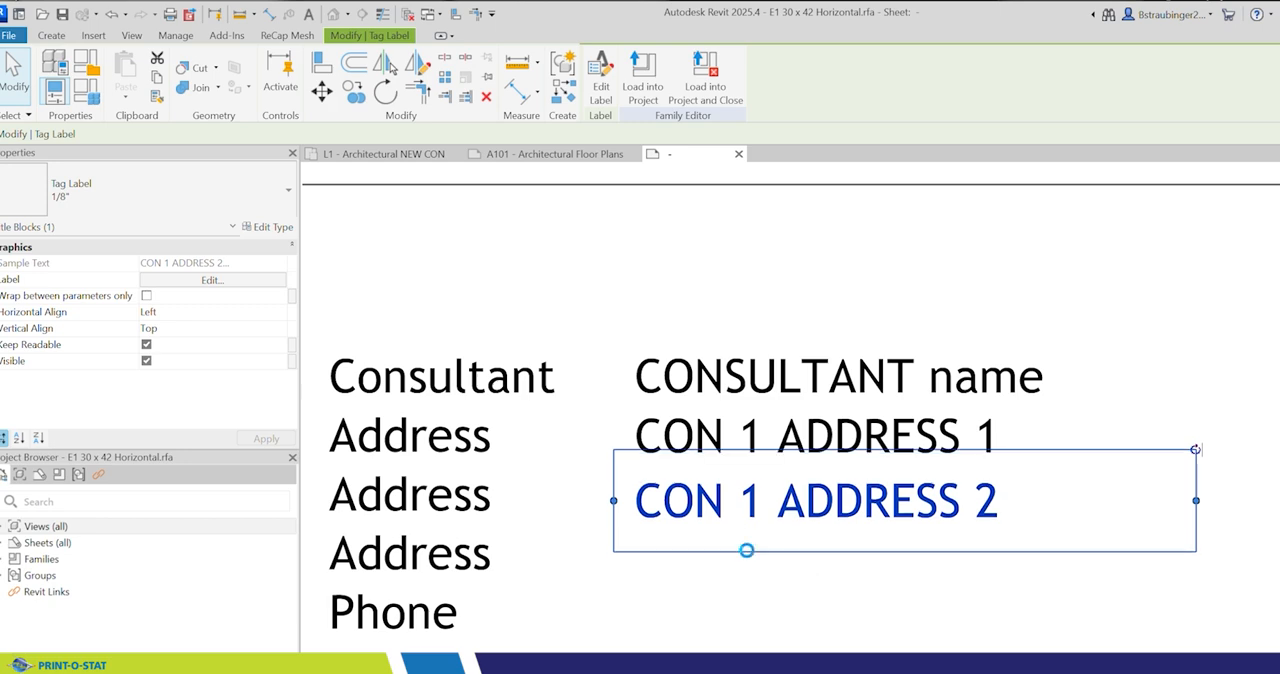
{"action": "key", "text": "Up"}
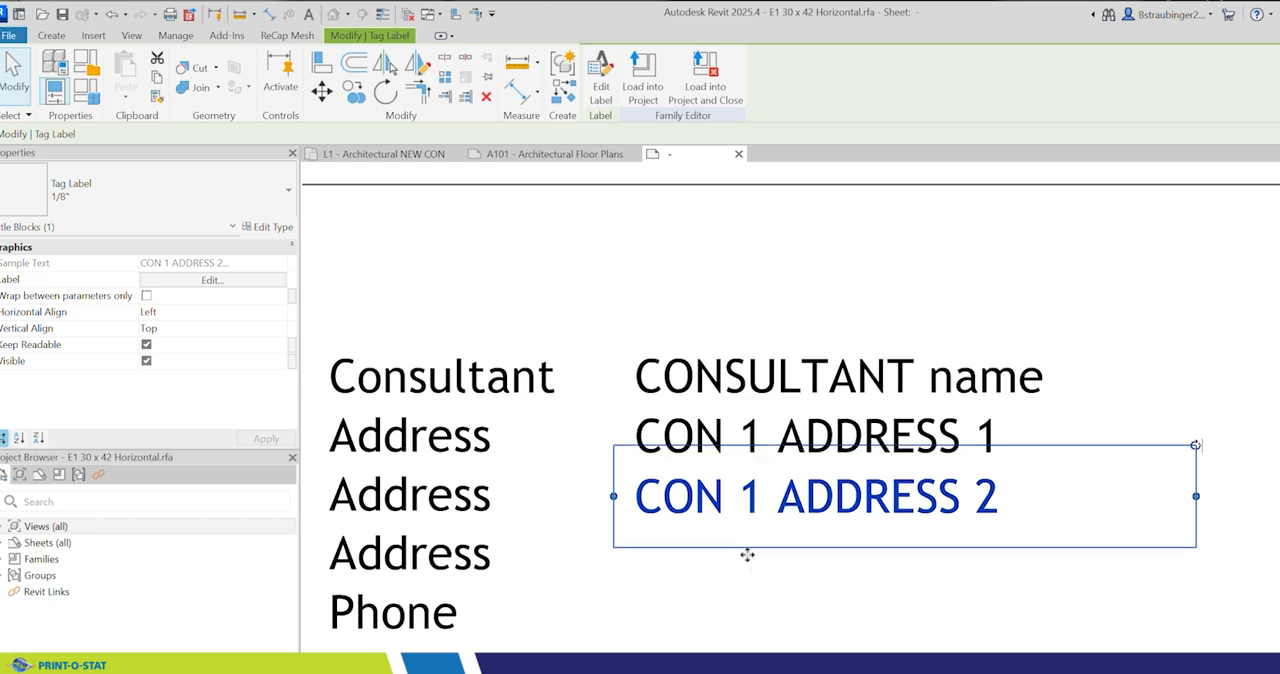
{"action": "key", "text": "Up"}
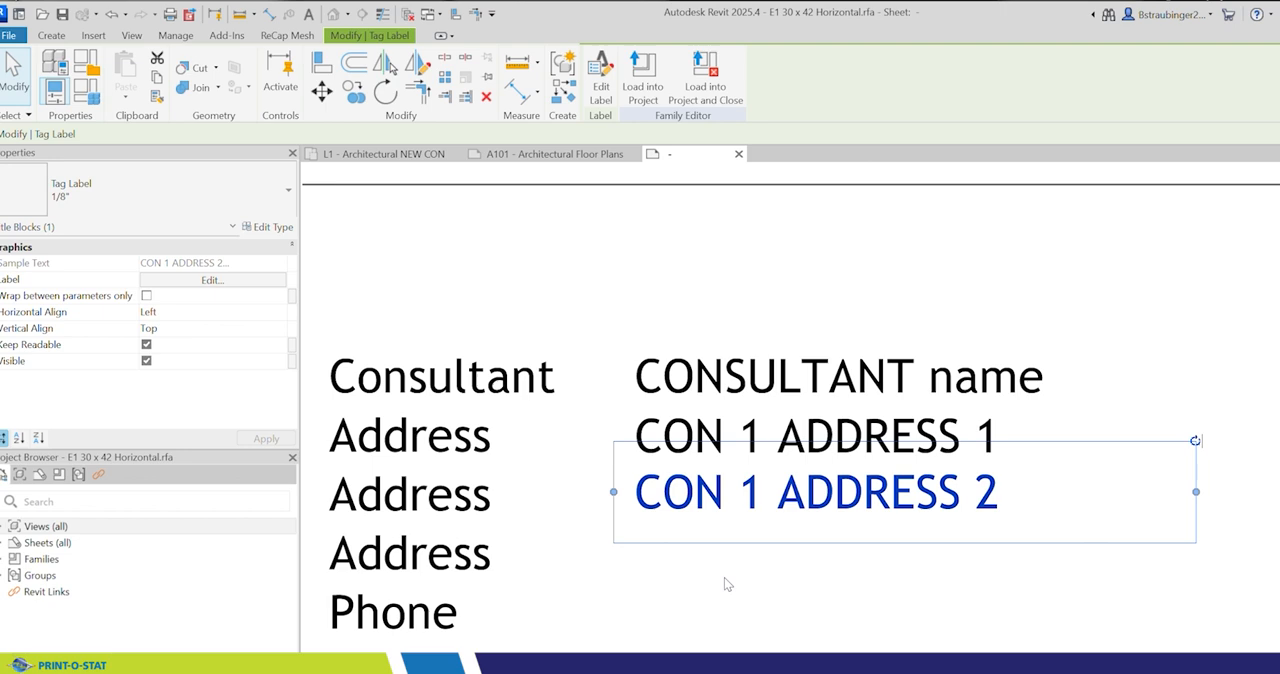
{"action": "left_click", "coordinate": [532, 283]}
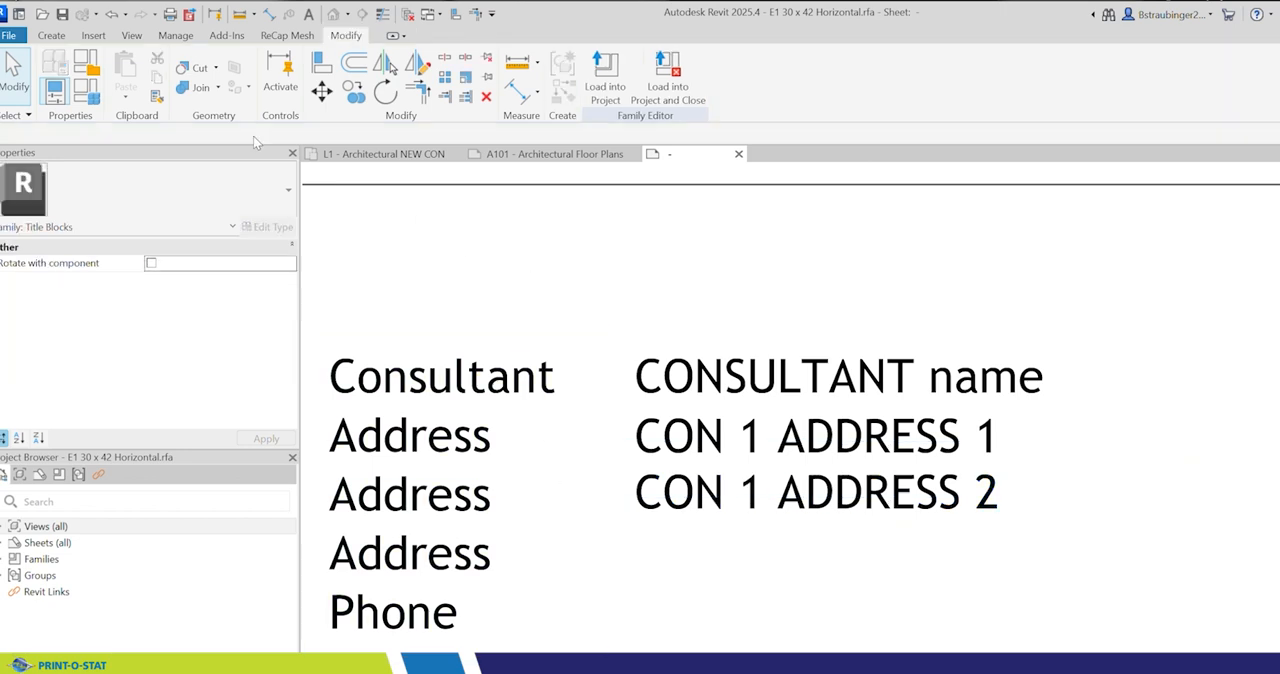
Step: Place another label beneath CON 1 ADDRESS 2, beside the third Address line and aligned with the labels above
{"action": "left_click", "coordinate": [44, 38]}
{"action": "left_click", "coordinate": [574, 78]}
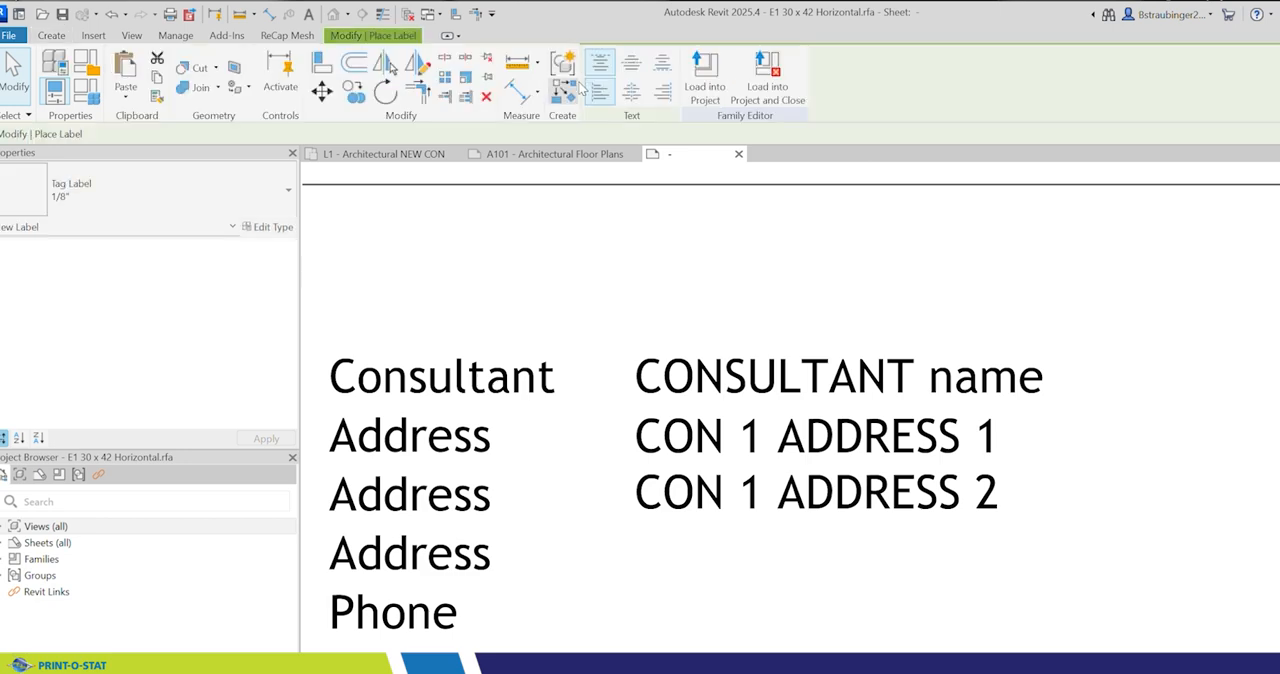
{"action": "left_click", "coordinate": [636, 541]}
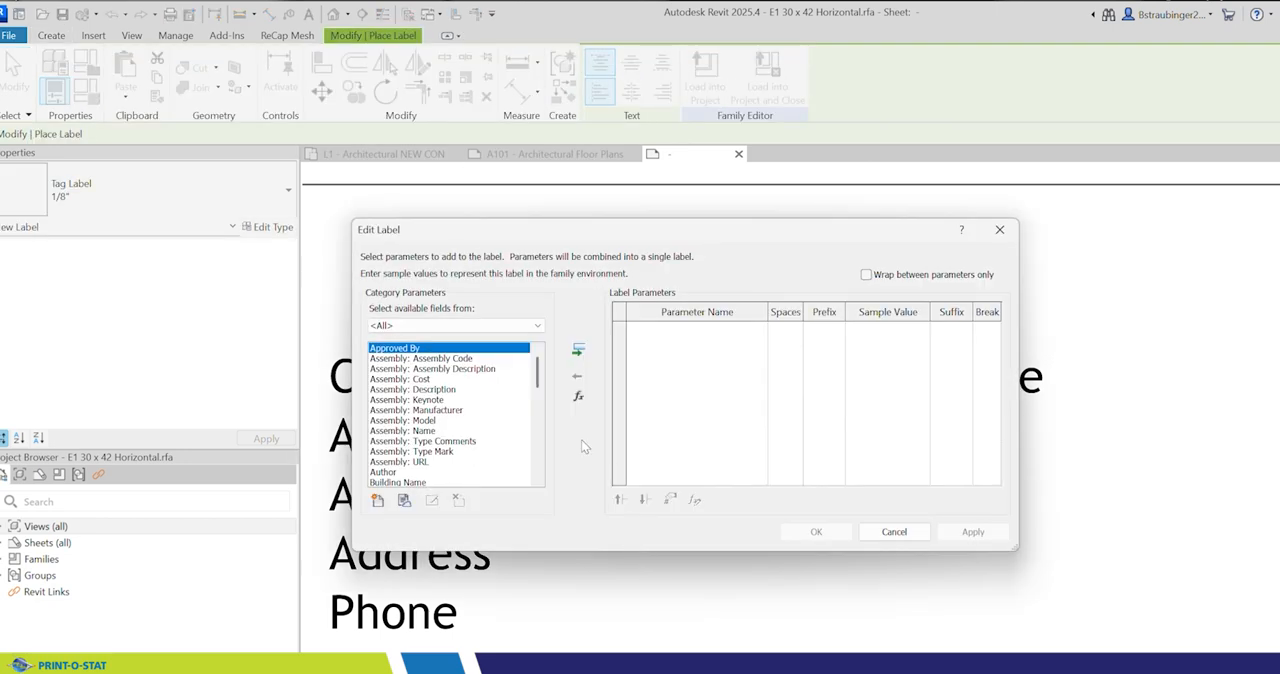
Step: Add the shared parameter CON 1 ADDRESS 3 from the TITLE BLOCKS group and assign it to the third address label
{"action": "left_click", "coordinate": [377, 501]}
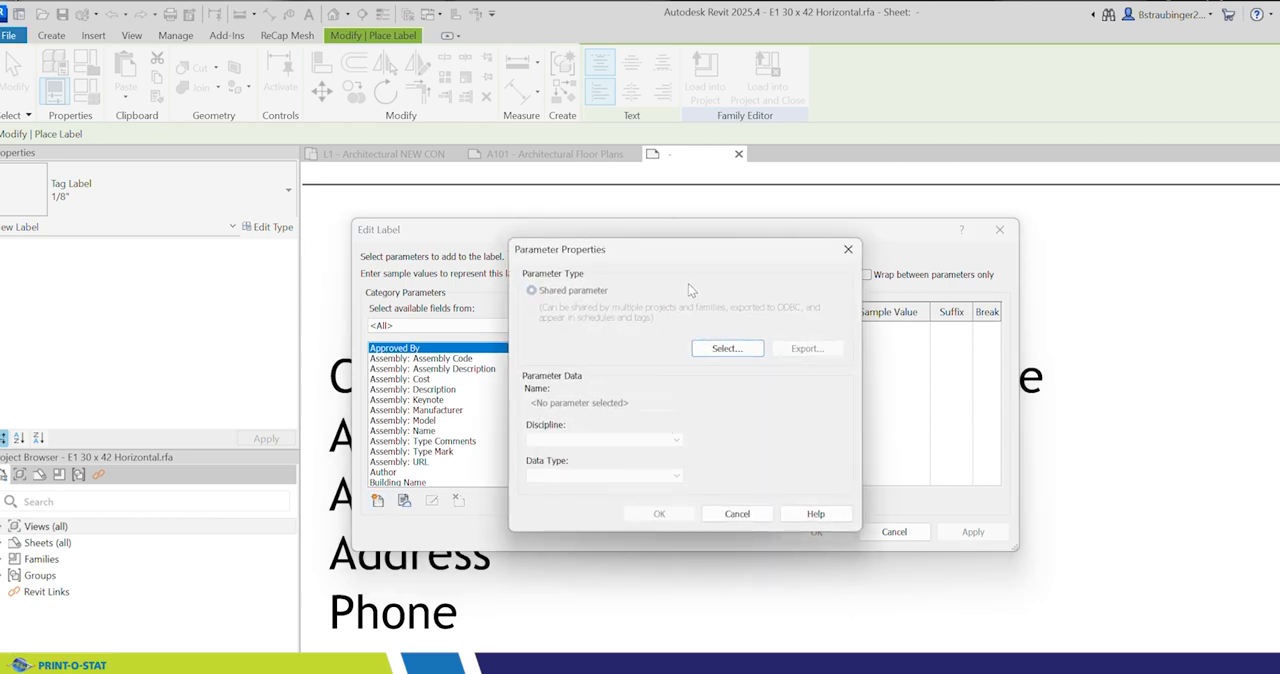
{"action": "left_click", "coordinate": [737, 514]}
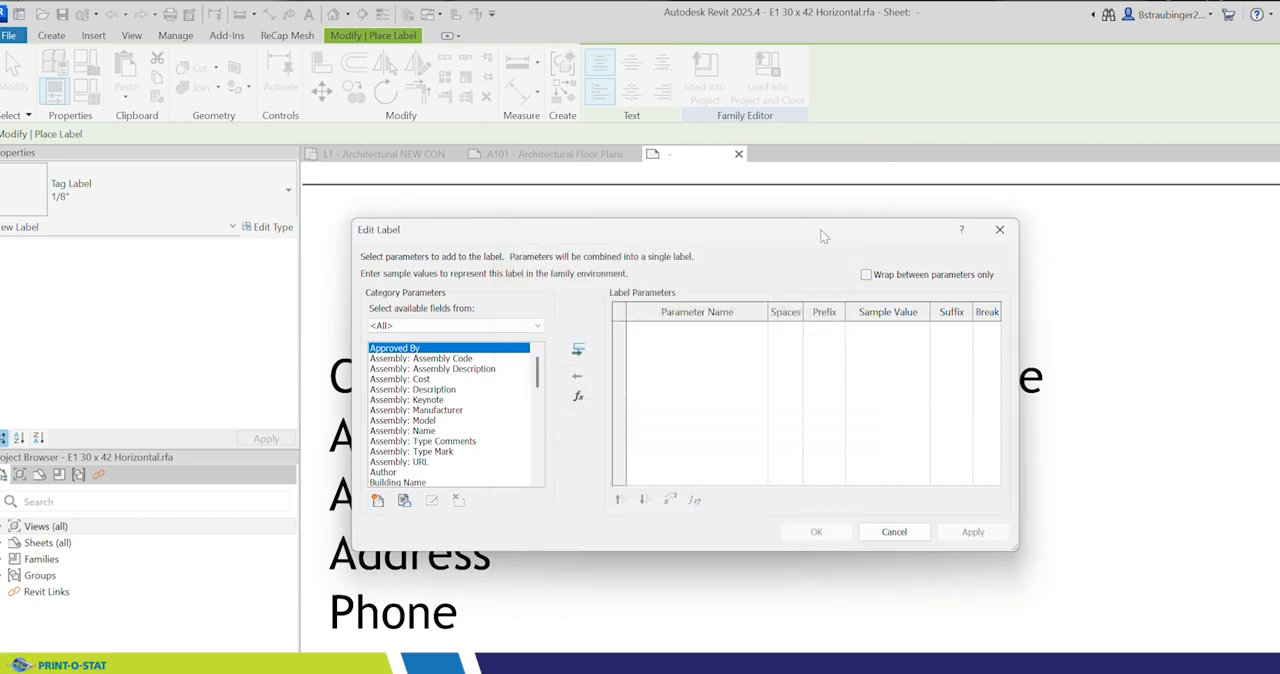
{"action": "left_click_drag", "start_coordinate": [822, 236], "coordinate": [801, 143]}
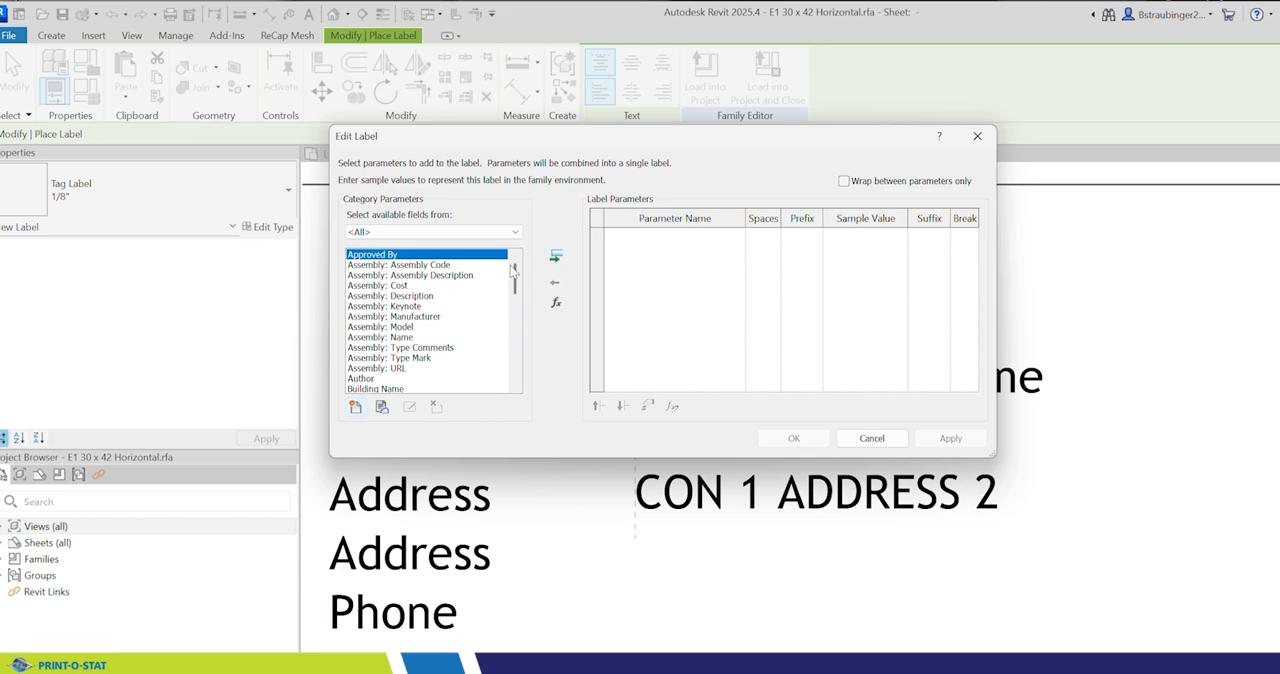
{"action": "left_click", "coordinate": [354, 408]}
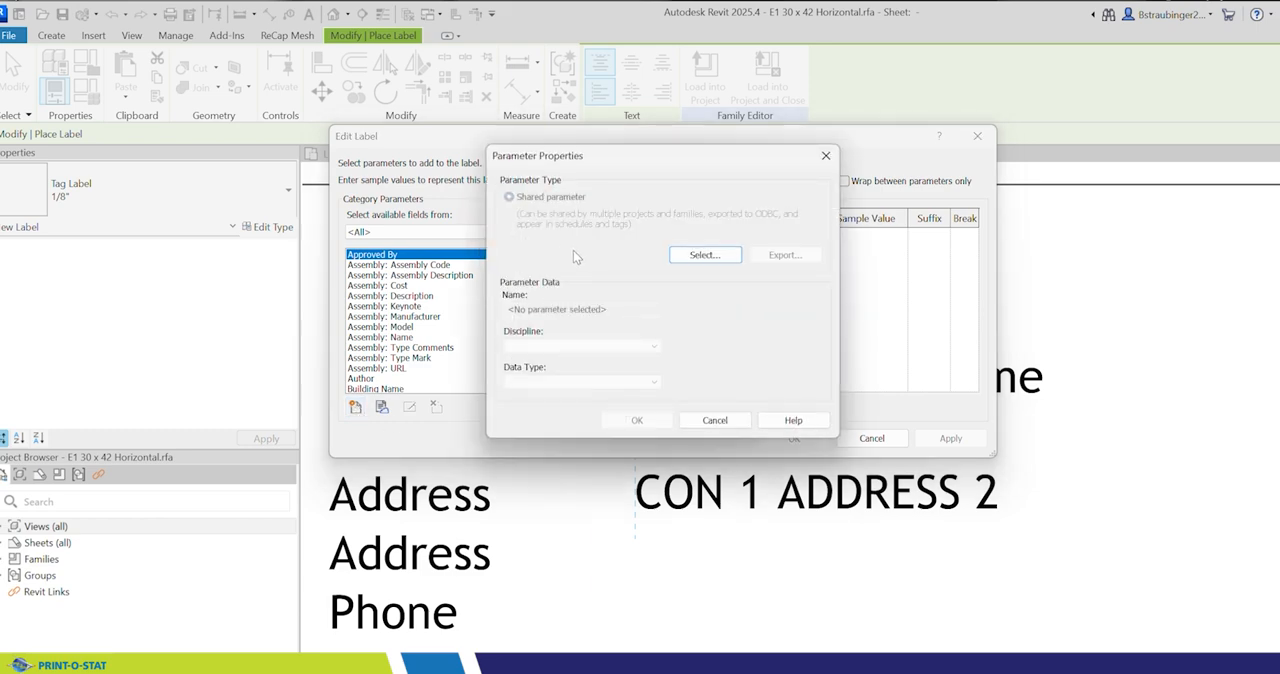
{"action": "left_click", "coordinate": [705, 255]}
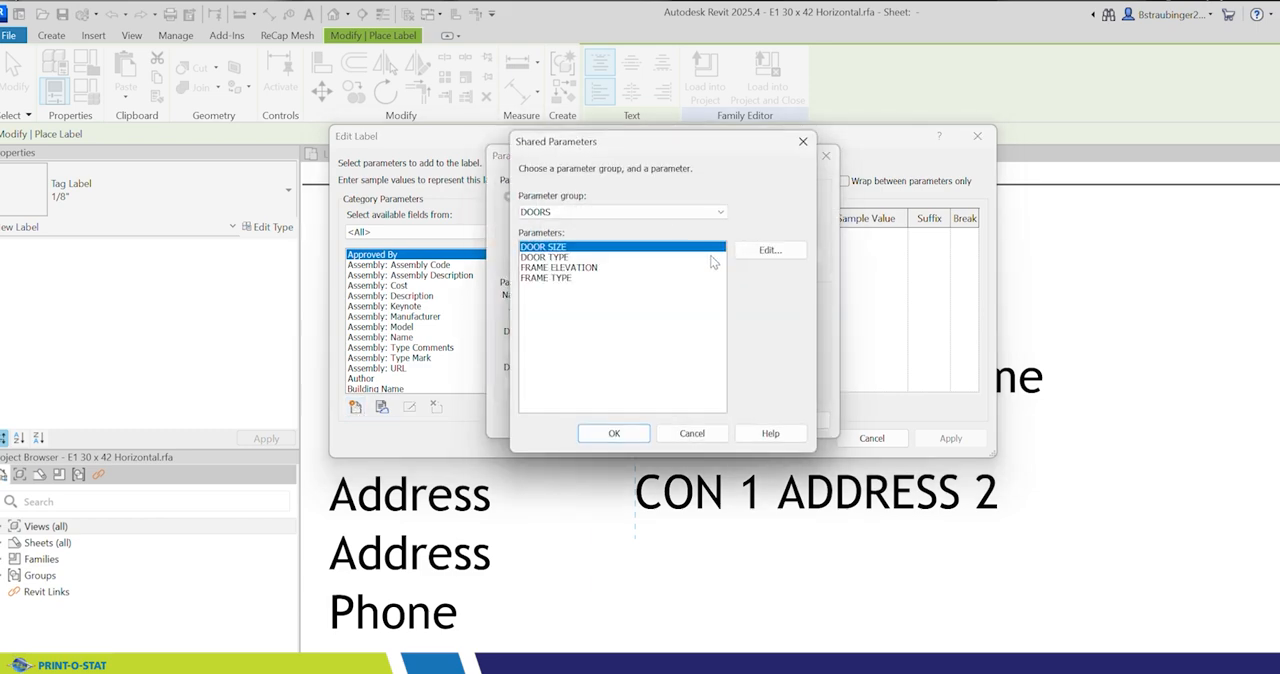
{"action": "left_click", "coordinate": [640, 212]}
{"action": "left_click", "coordinate": [575, 249]}
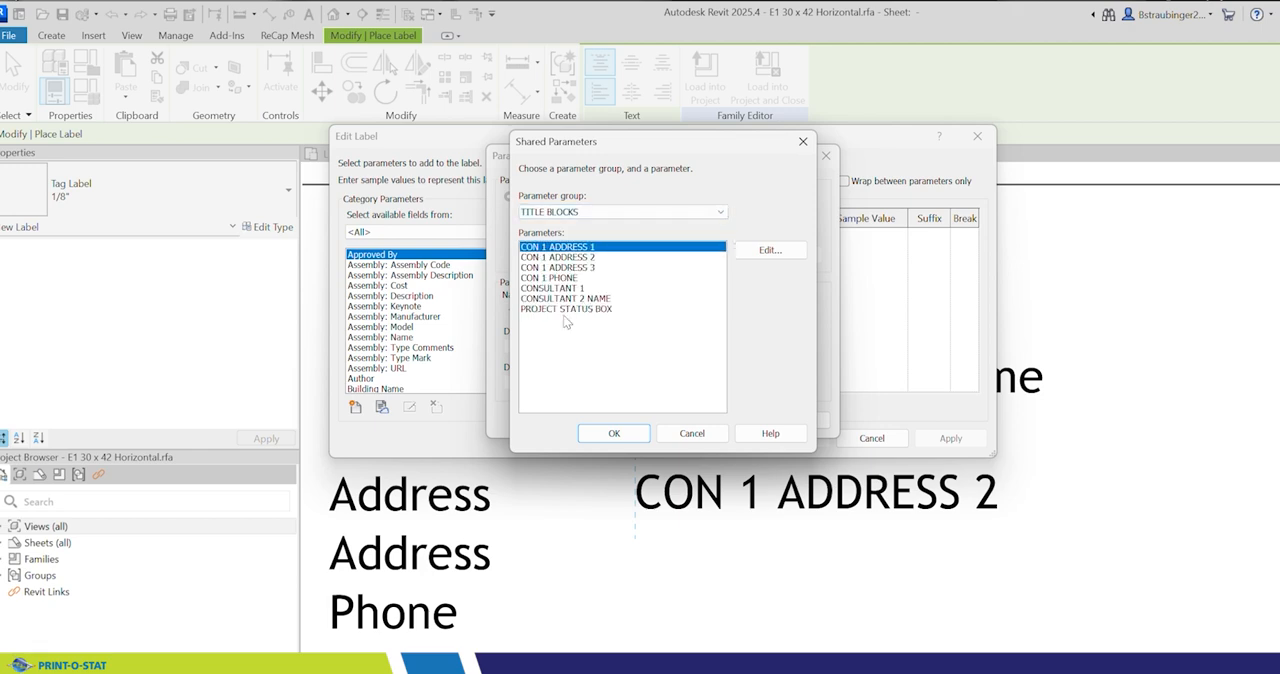
{"action": "left_click", "coordinate": [572, 268]}
{"action": "left_click", "coordinate": [614, 433]}
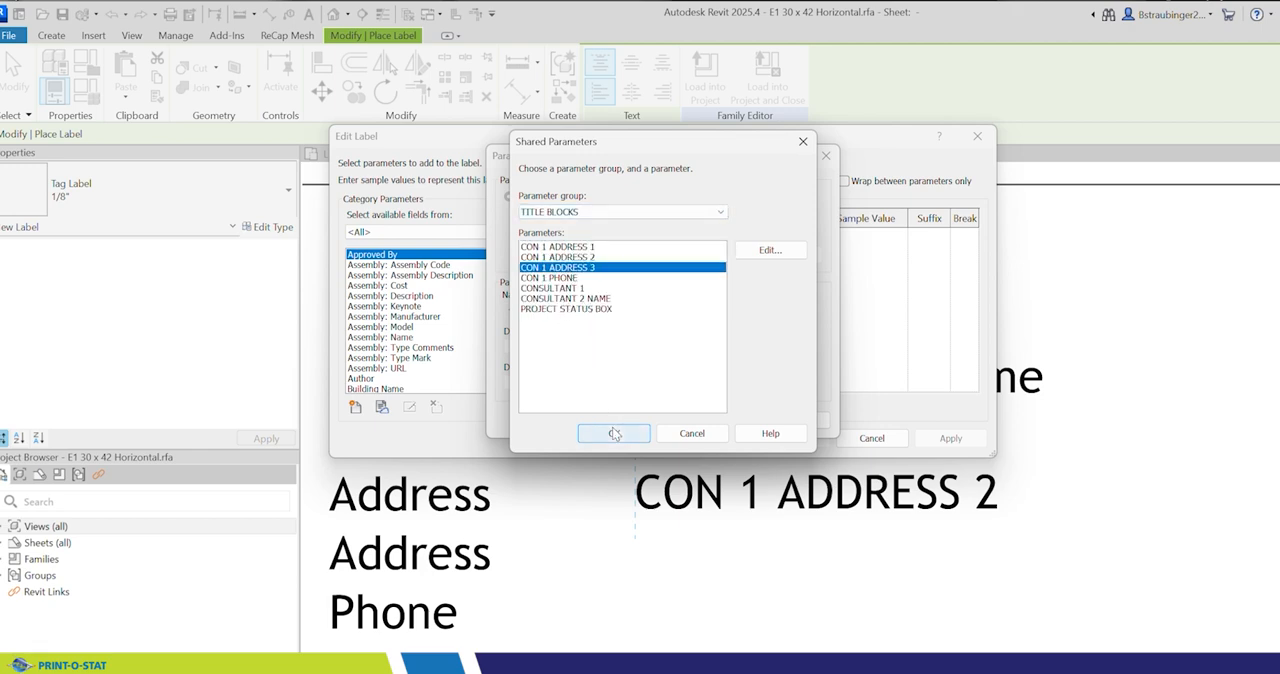
{"action": "left_click", "coordinate": [626, 424]}
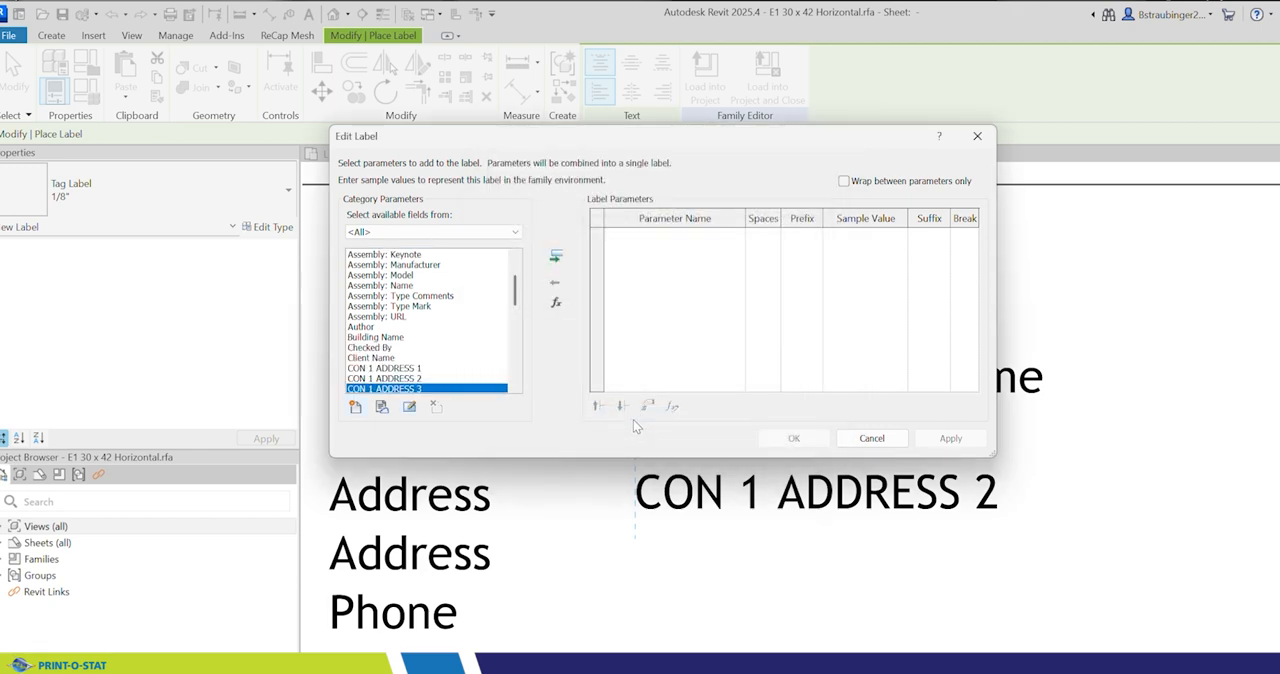
{"action": "left_click", "coordinate": [556, 257]}
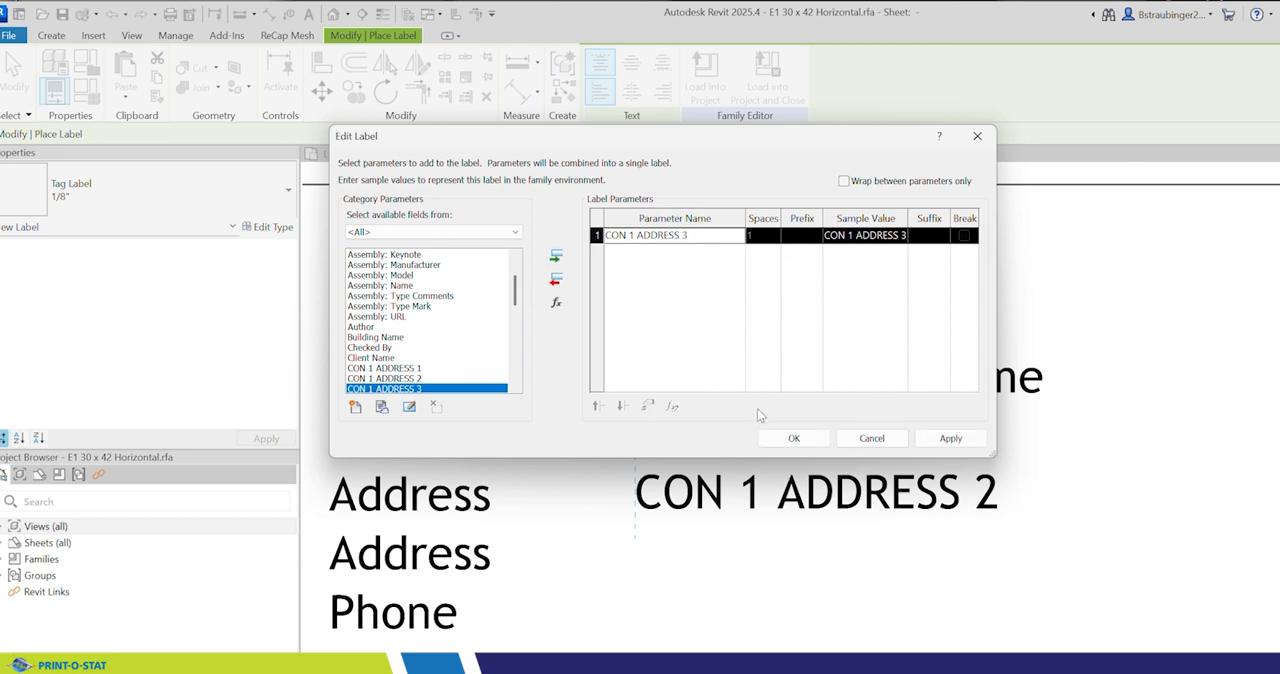
{"action": "left_click", "coordinate": [794, 439]}
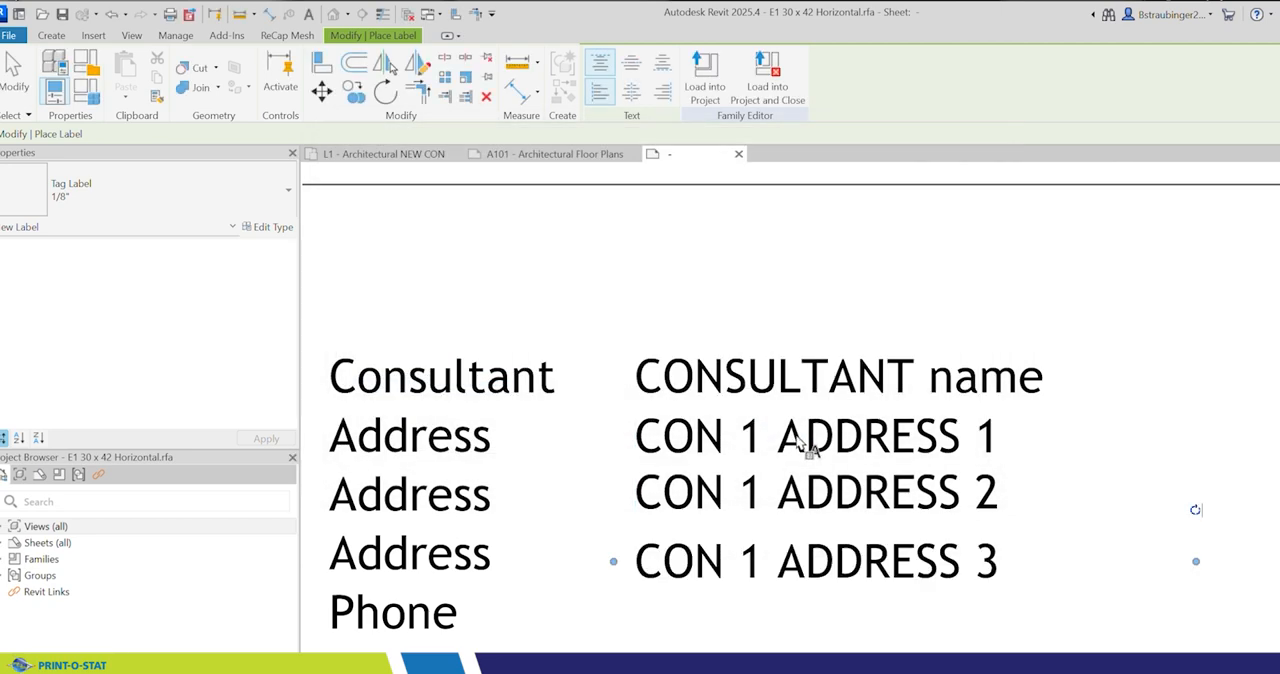
Step: Place a label beside the Phone line, aligned with the labels above, and assign it the shared parameter CON 1 PHONE from the TITLE BLOCKS group
{"action": "left_click", "coordinate": [636, 601]}
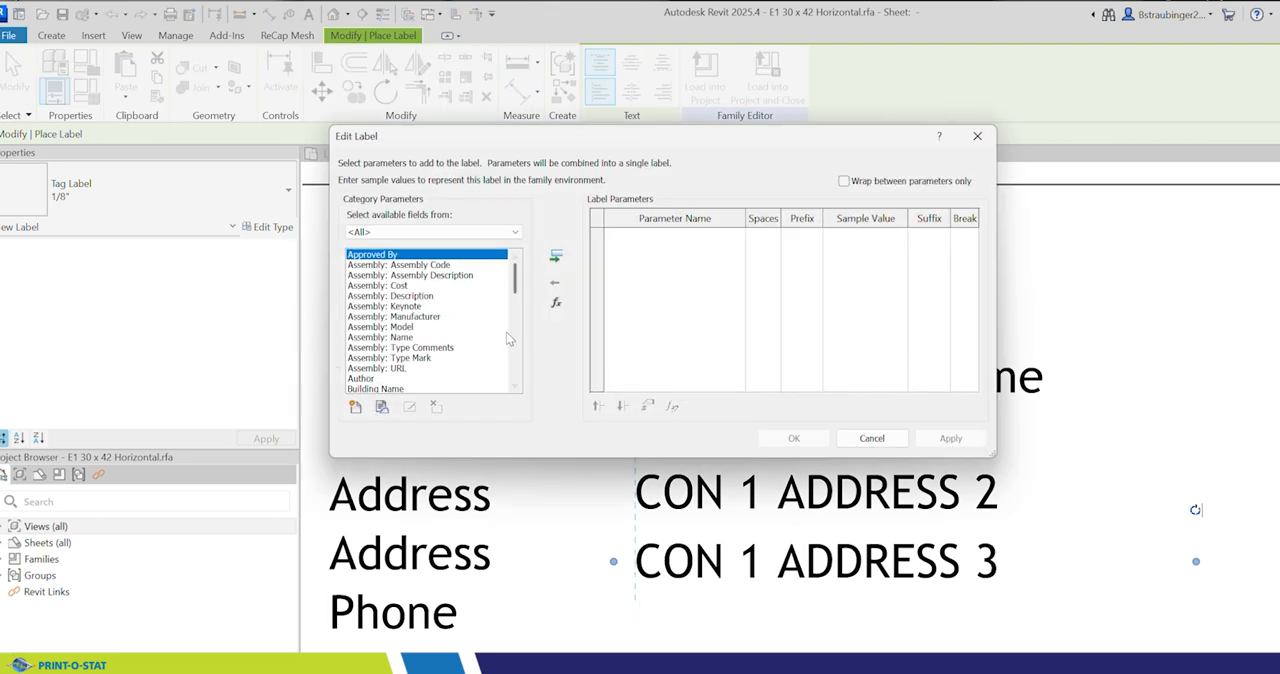
{"action": "left_click", "coordinate": [355, 406]}
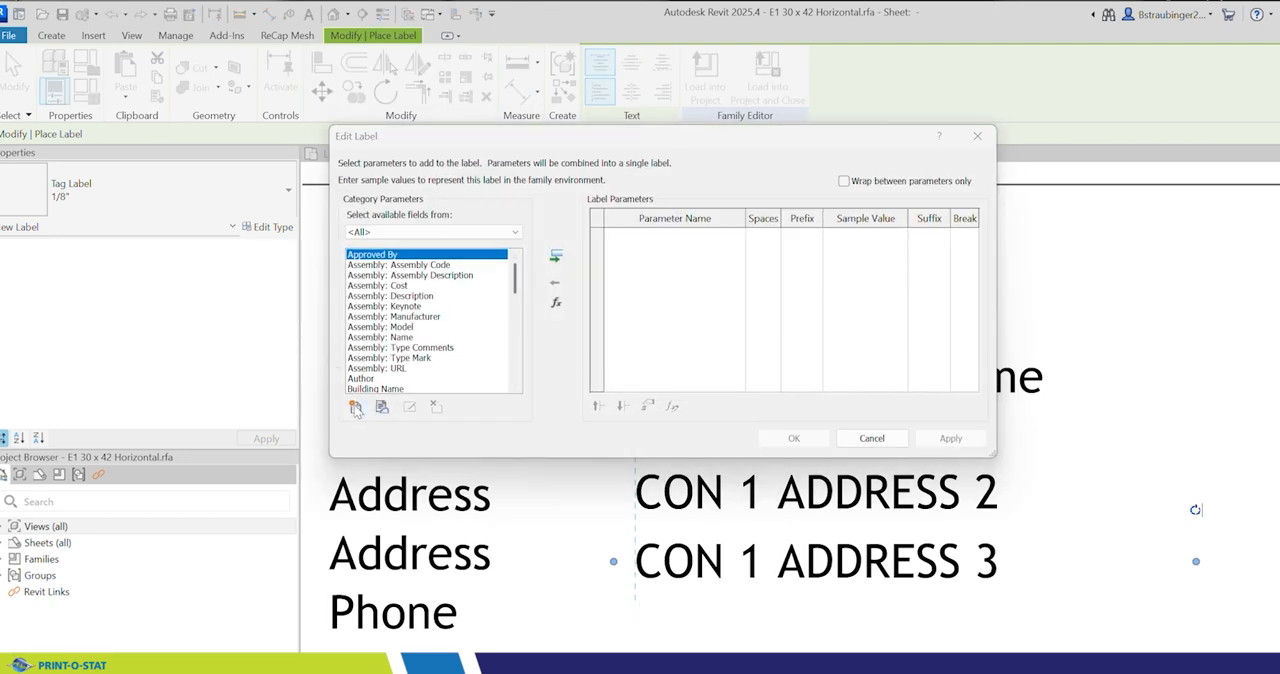
{"action": "left_click", "coordinate": [686, 257]}
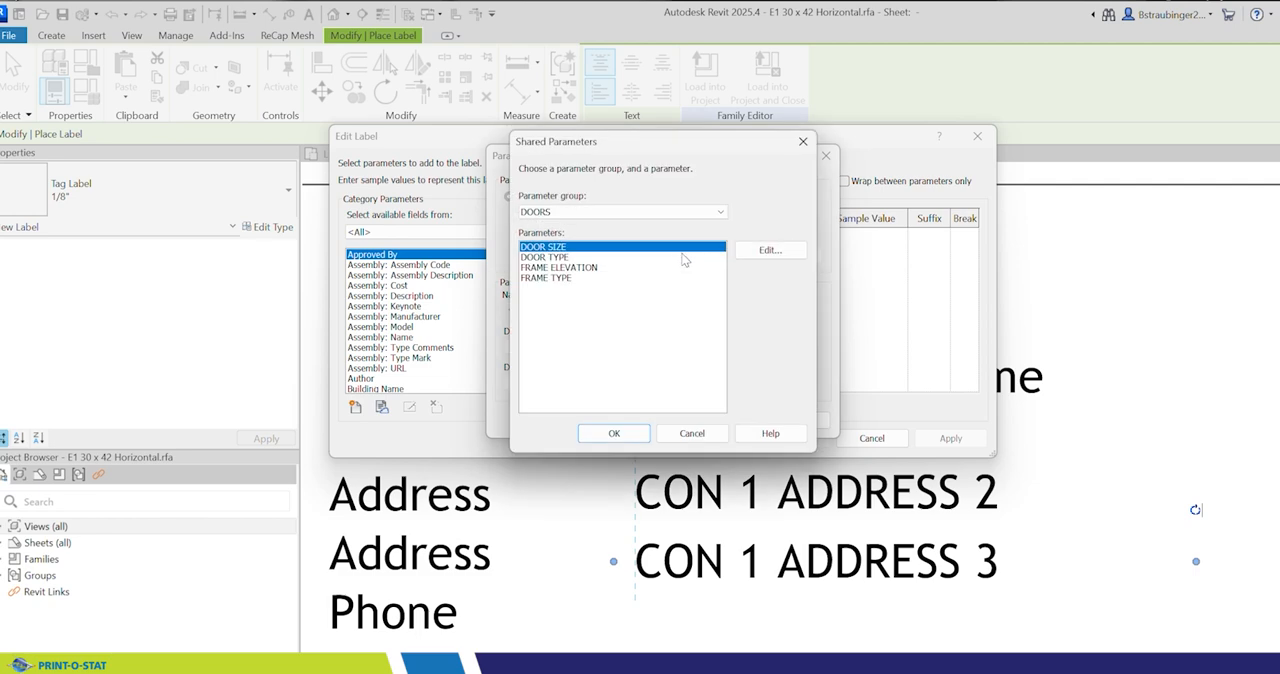
{"action": "left_click", "coordinate": [618, 212]}
{"action": "left_click", "coordinate": [590, 240]}
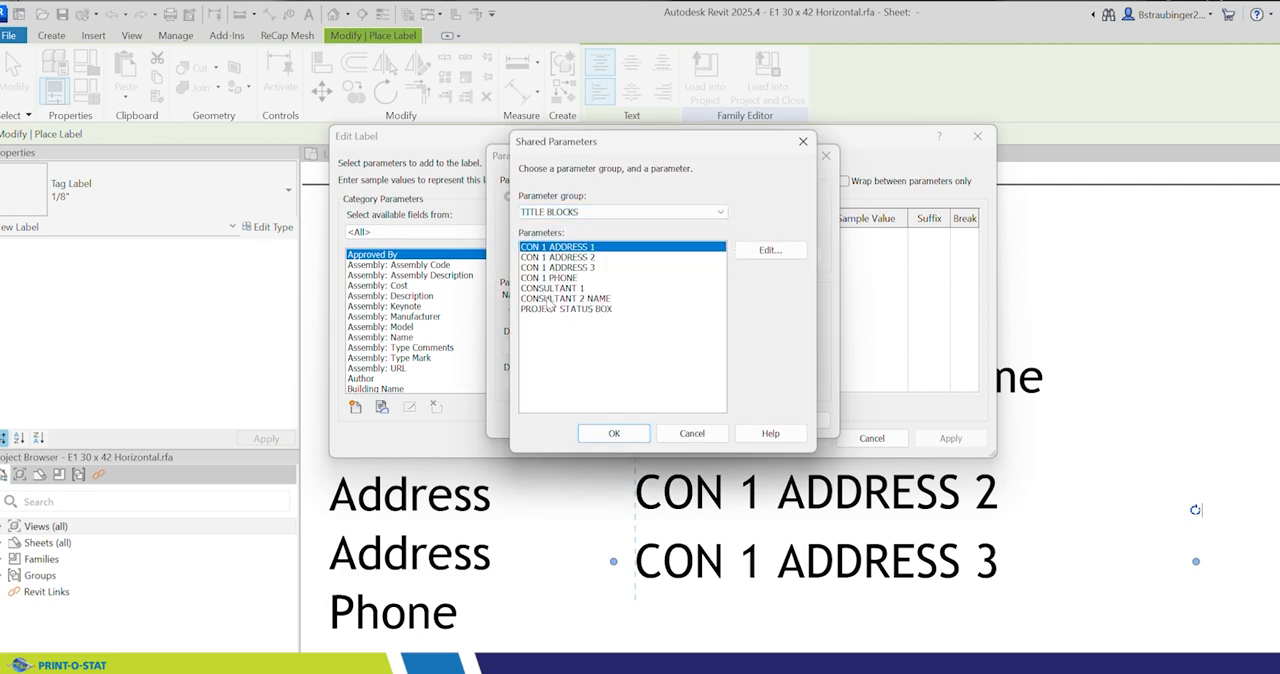
{"action": "left_click", "coordinate": [553, 279]}
{"action": "left_click", "coordinate": [612, 433]}
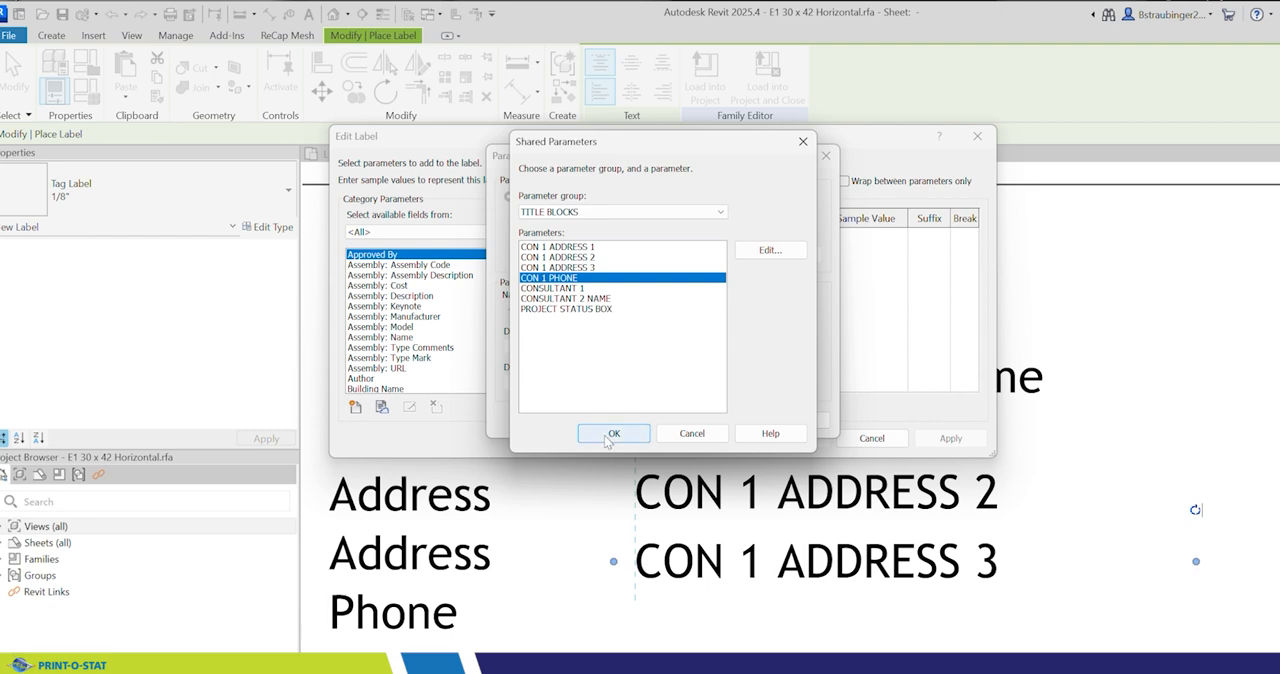
{"action": "left_click", "coordinate": [637, 420]}
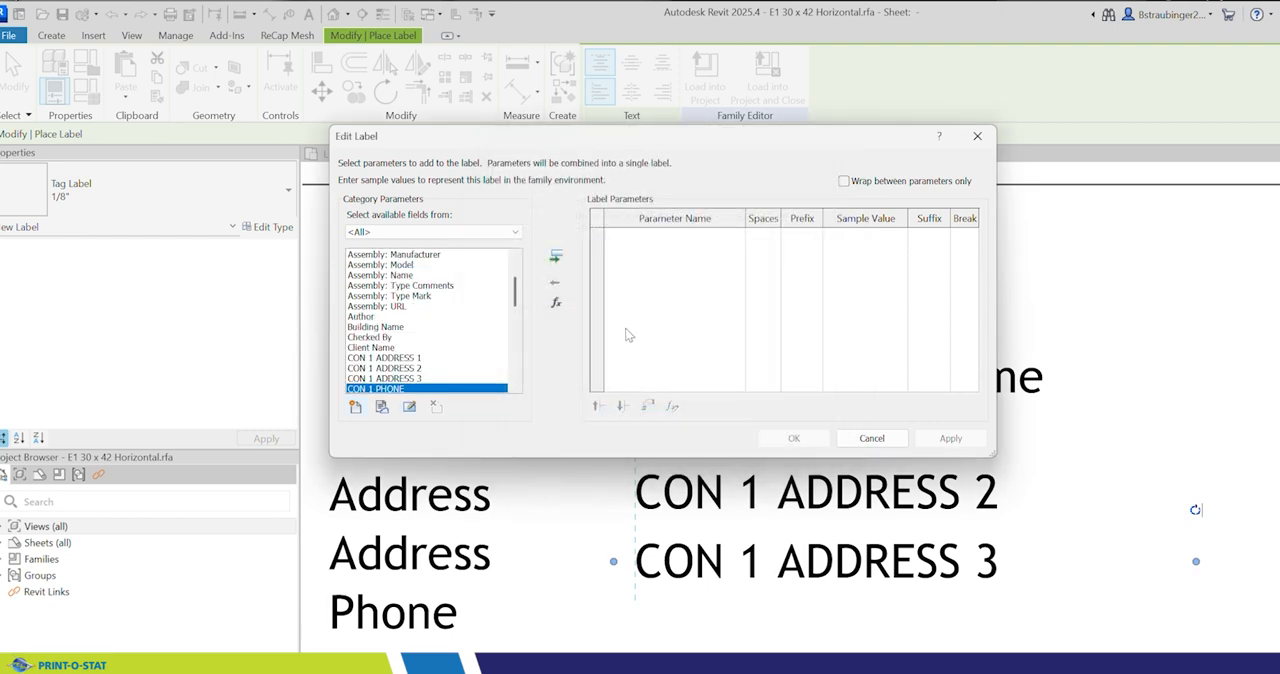
{"action": "left_click", "coordinate": [558, 258]}
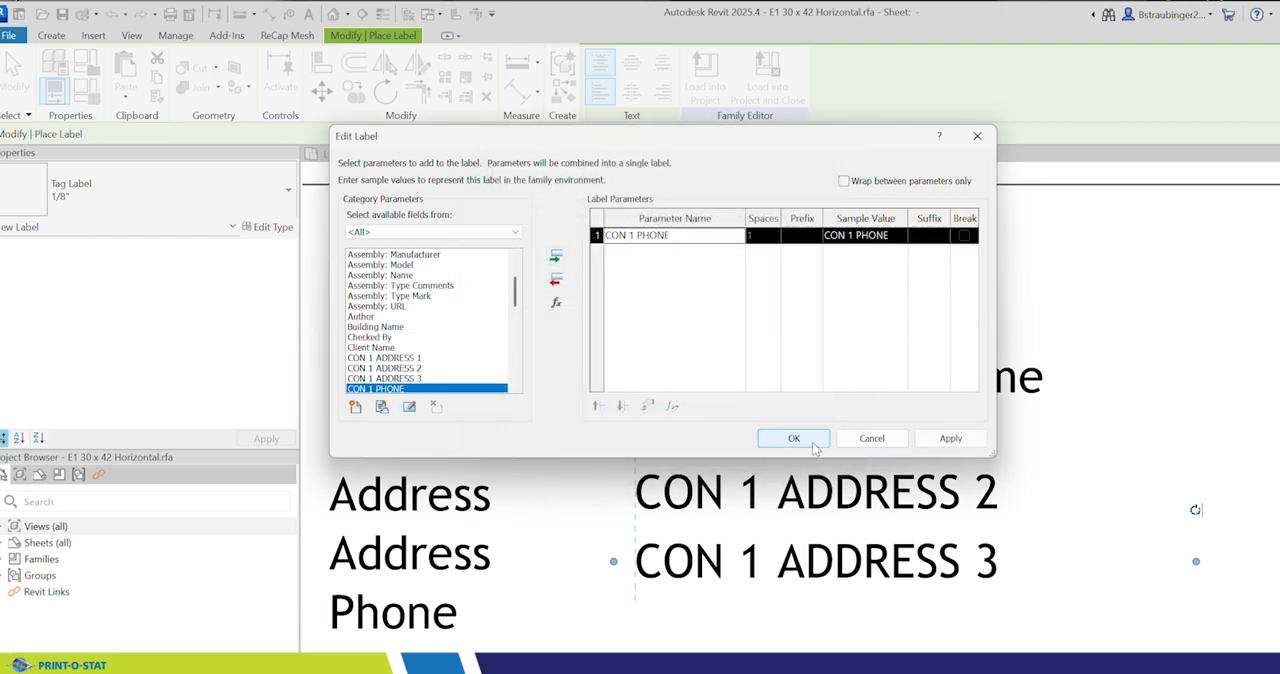
{"action": "left_click", "coordinate": [793, 439]}
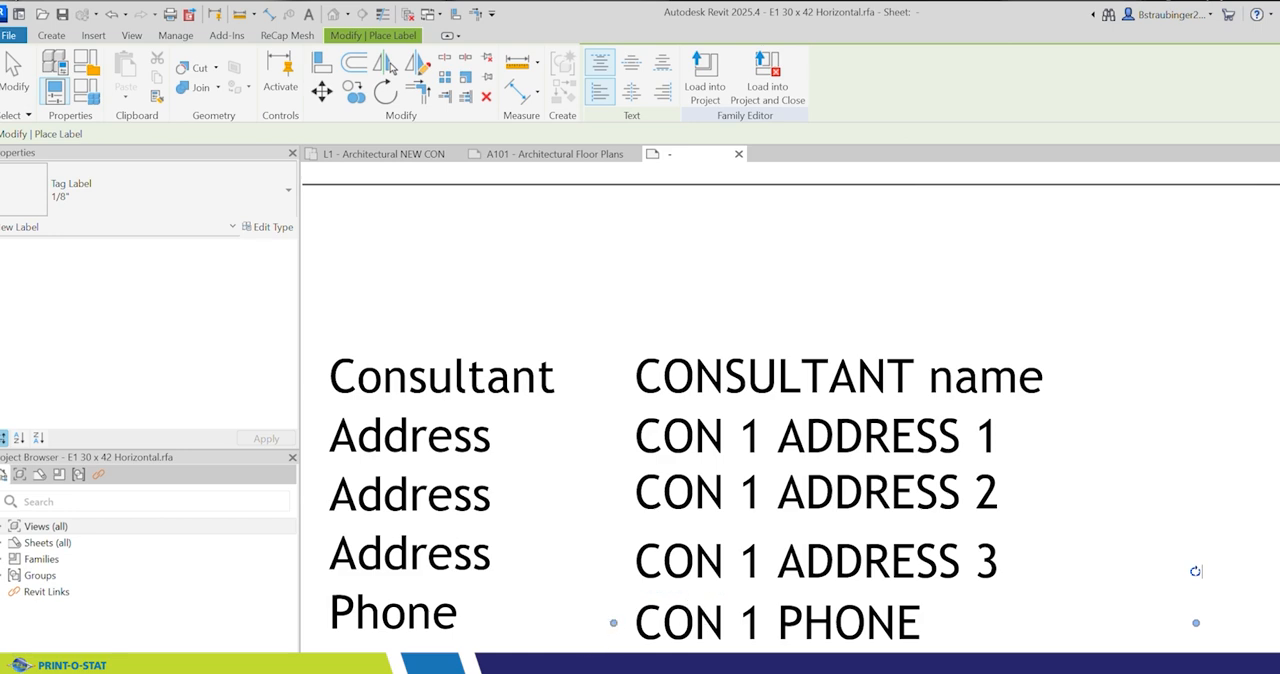
{"action": "key", "text": "Escape"}
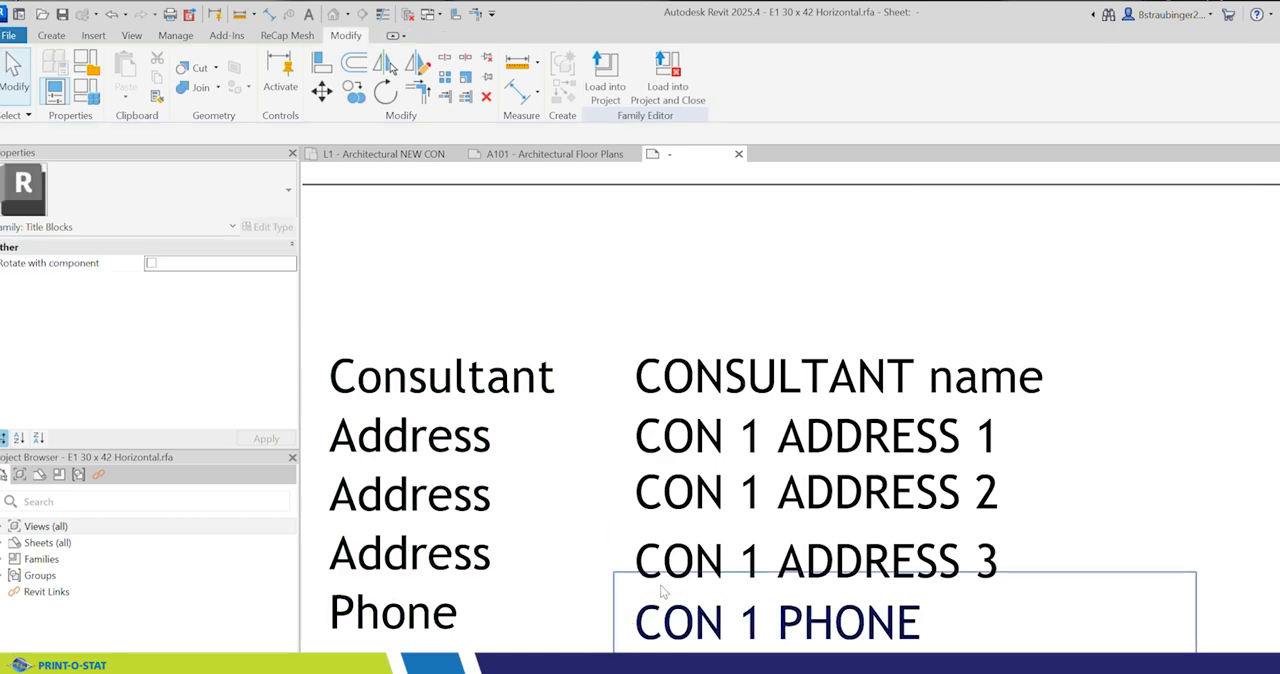
Step: Nudge the CON 1 ADDRESS 3 and CON 1 PHONE labels up towards the third Address line and the Phone line
{"action": "left_click", "coordinate": [686, 563]}
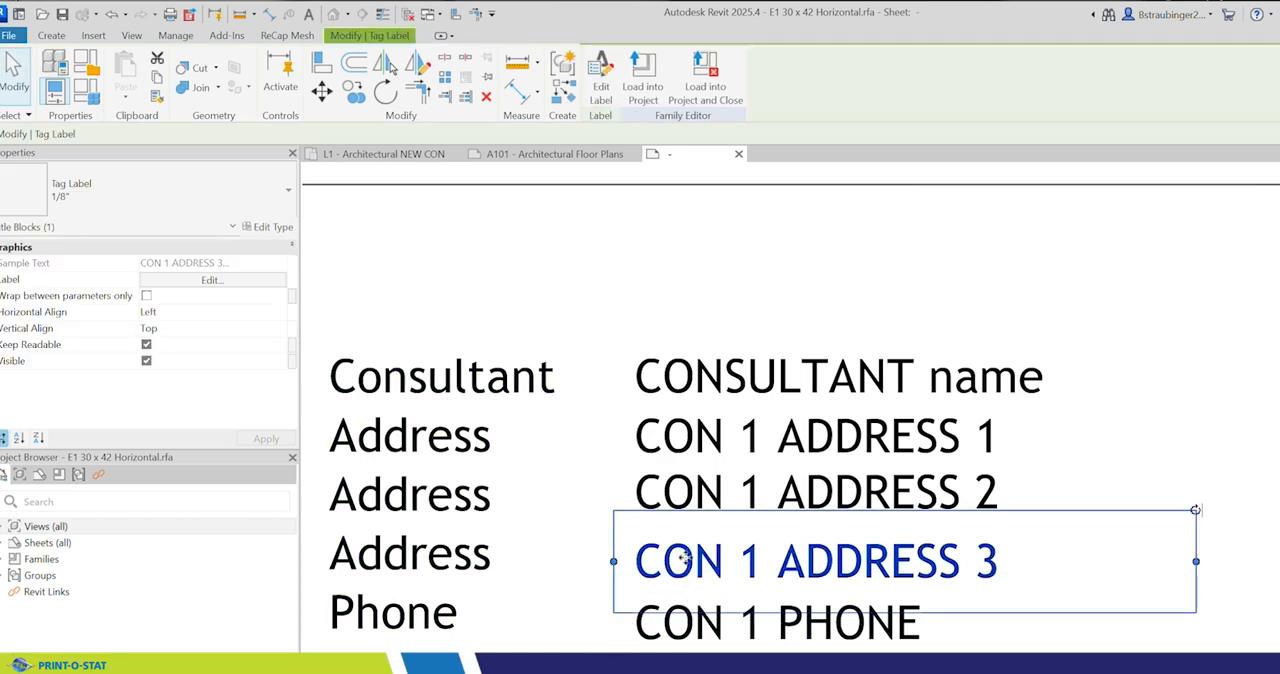
{"action": "key", "text": "Up"}
{"action": "key", "text": "Up"}
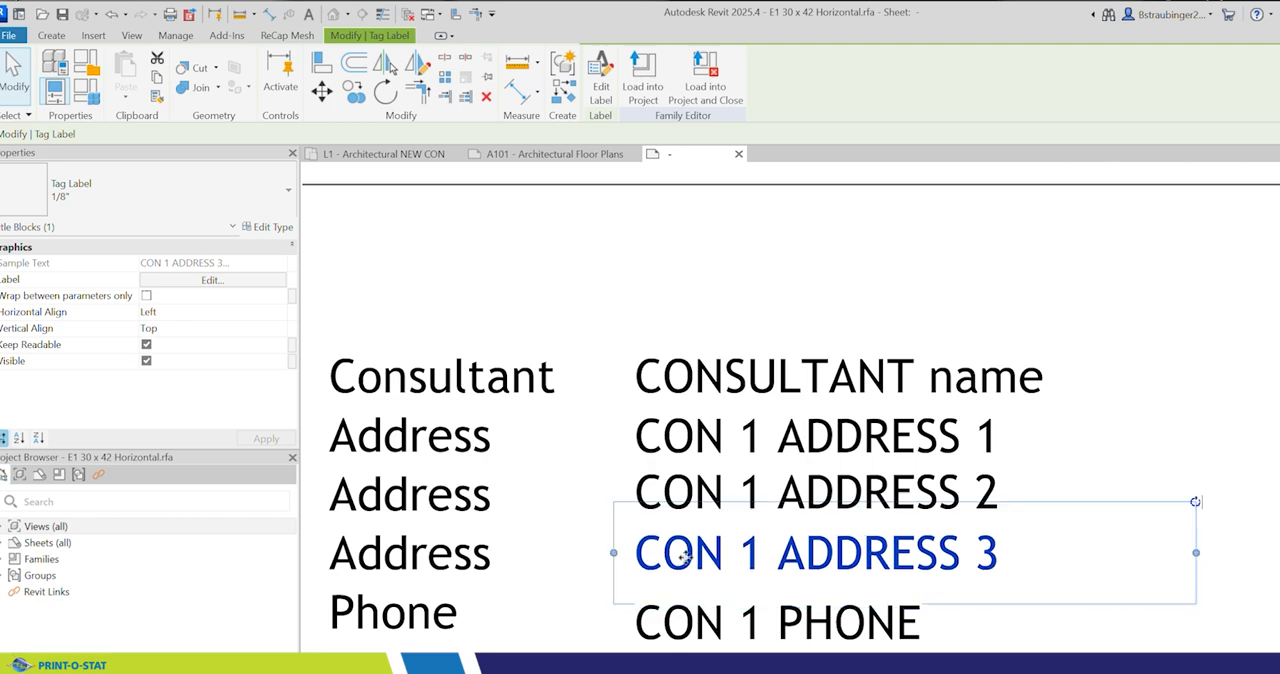
{"action": "left_click", "coordinate": [686, 630]}
{"action": "key", "text": "Up"}
{"action": "key", "text": "Up"}
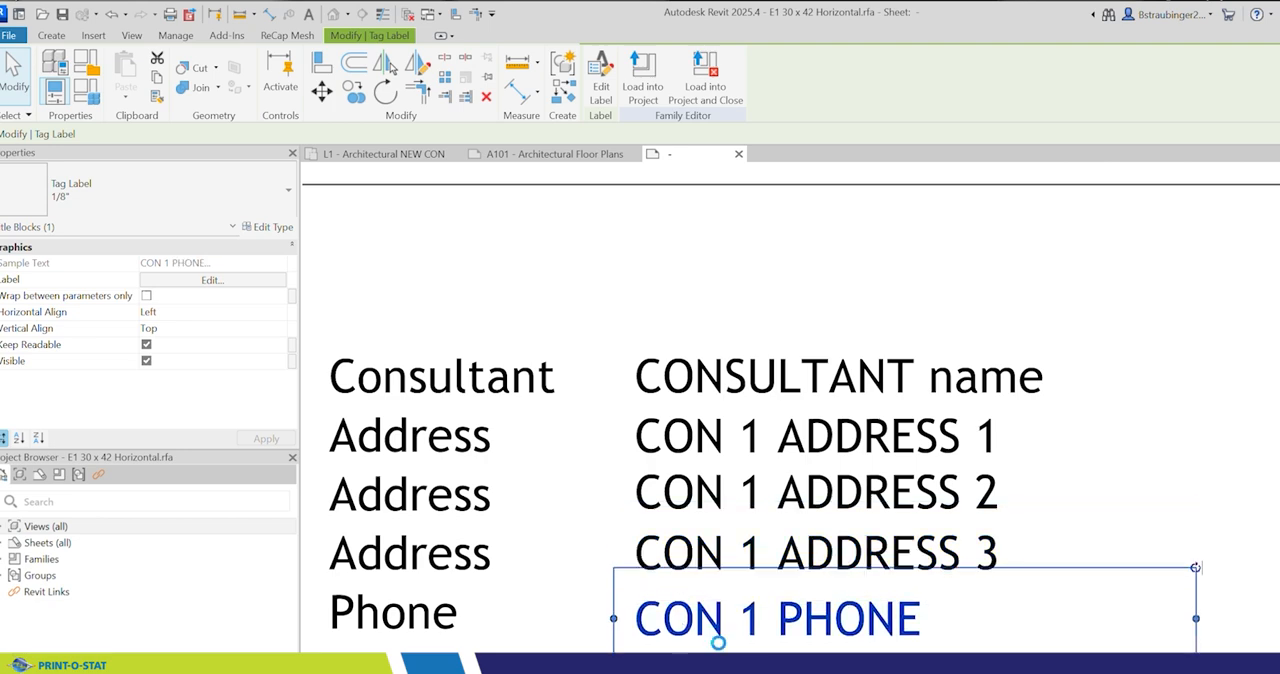
{"action": "scroll", "coordinate": [716, 513], "scroll_direction": "down", "scroll_amount": 5}
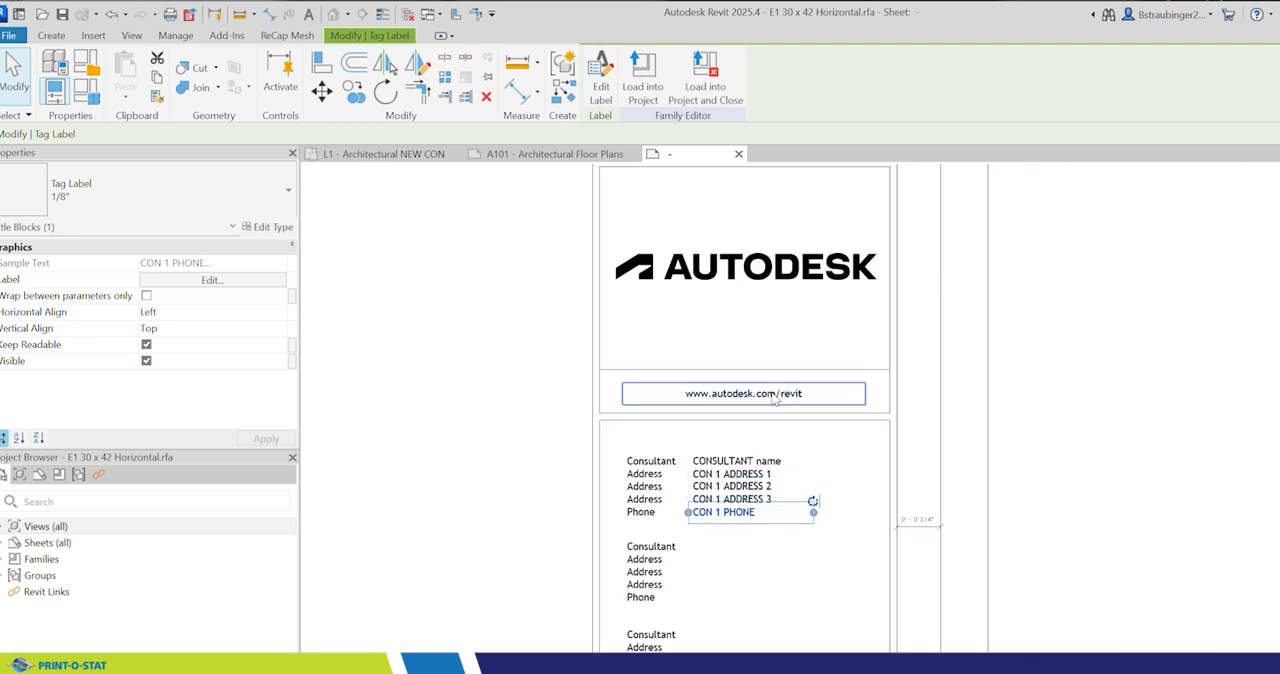
{"action": "left_click", "coordinate": [1040, 412]}
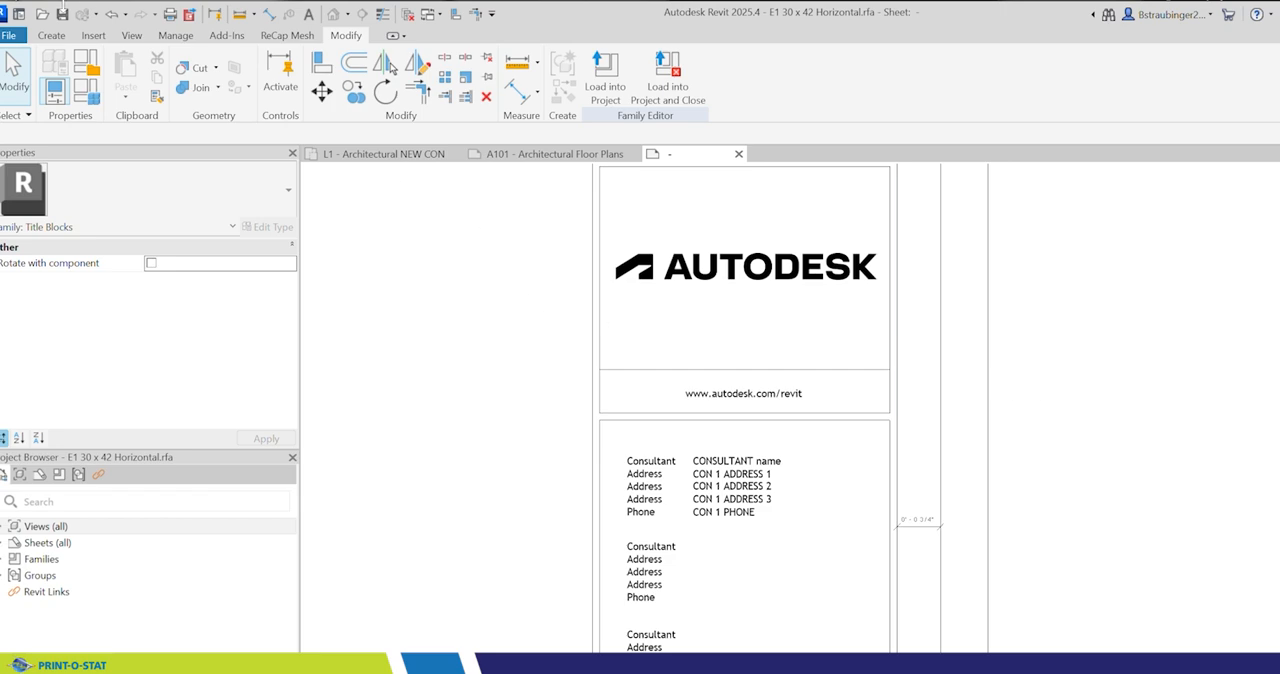
Step: Save the title block family over the existing E1 30 x 42 Horizontal.rfa in the TRAINING folder, with maximum backups set to 1
{"action": "left_click", "coordinate": [62, 14]}
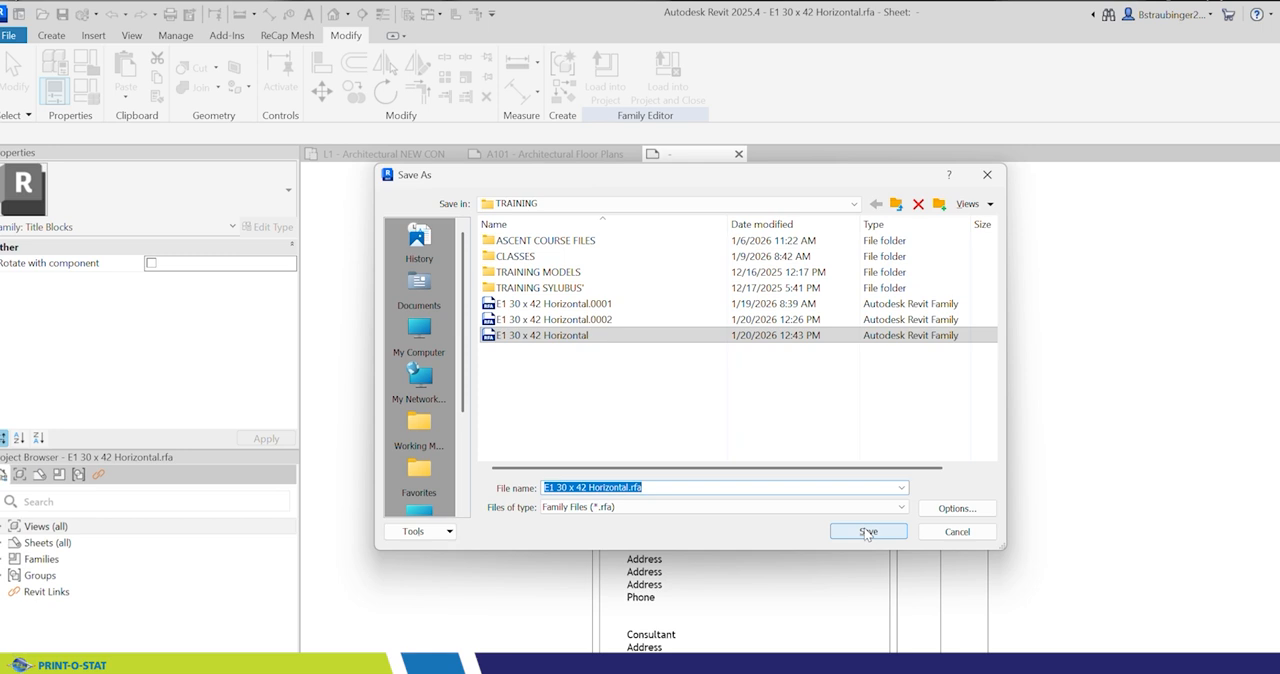
{"action": "left_click", "coordinate": [957, 508]}
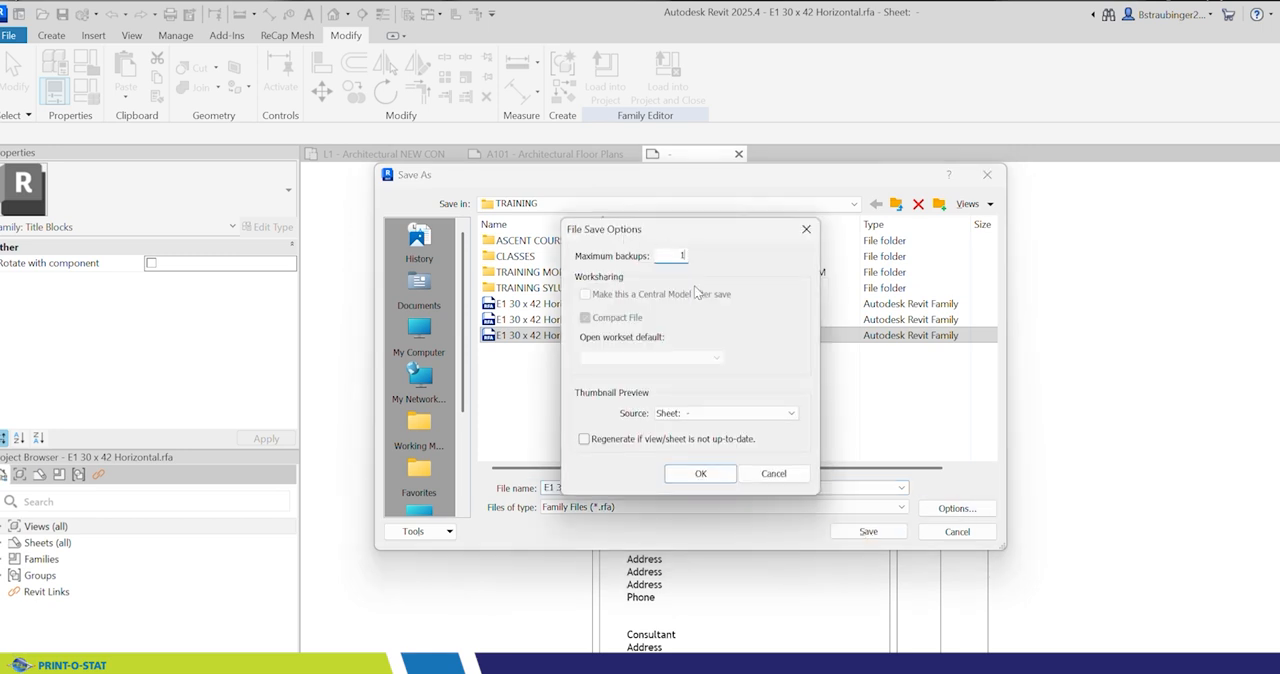
{"action": "left_click", "coordinate": [700, 473]}
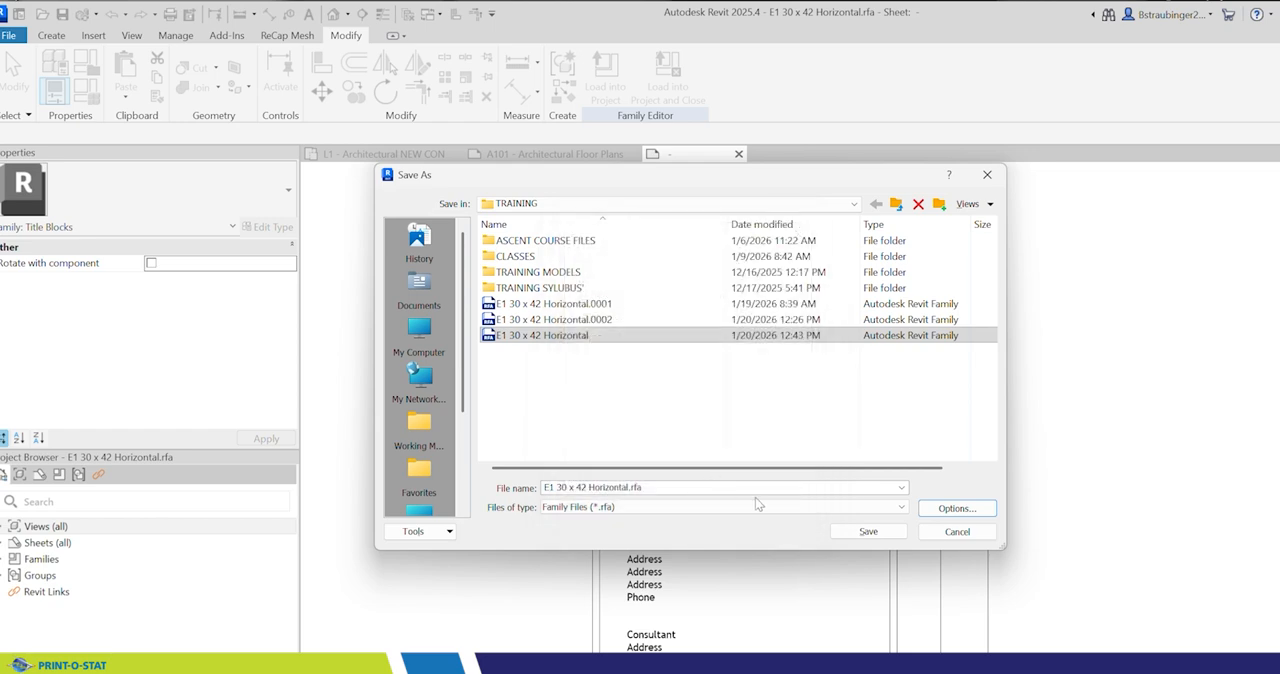
{"action": "left_click", "coordinate": [852, 533]}
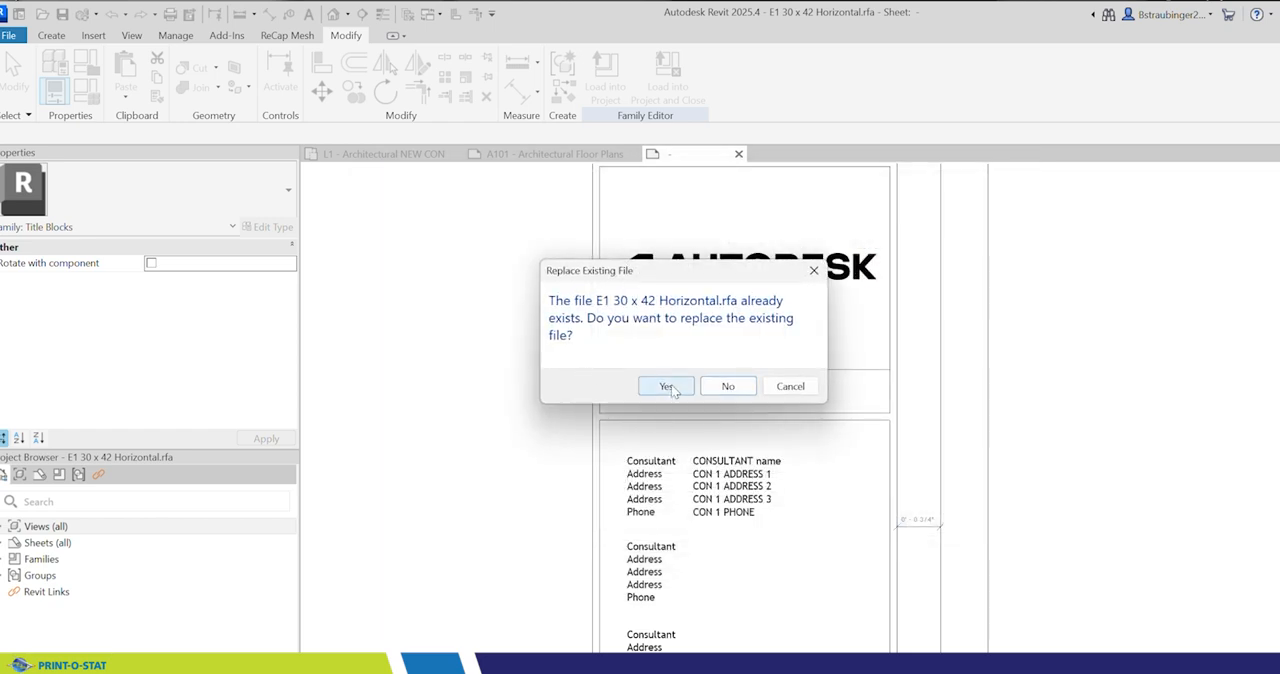
{"action": "left_click", "coordinate": [668, 387]}
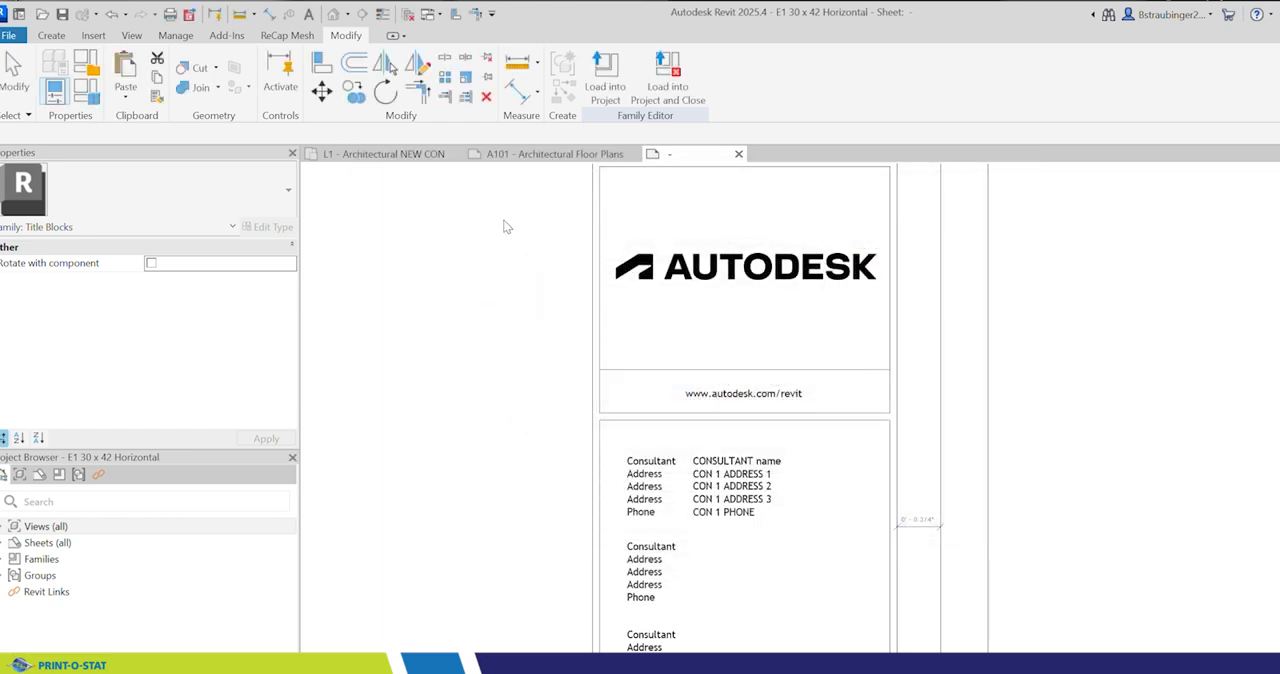
Step: Load the family into the project and close it, overwriting the existing version and its parameter values, and check the consultant fields on sheet A101
{"action": "left_click", "coordinate": [667, 80]}
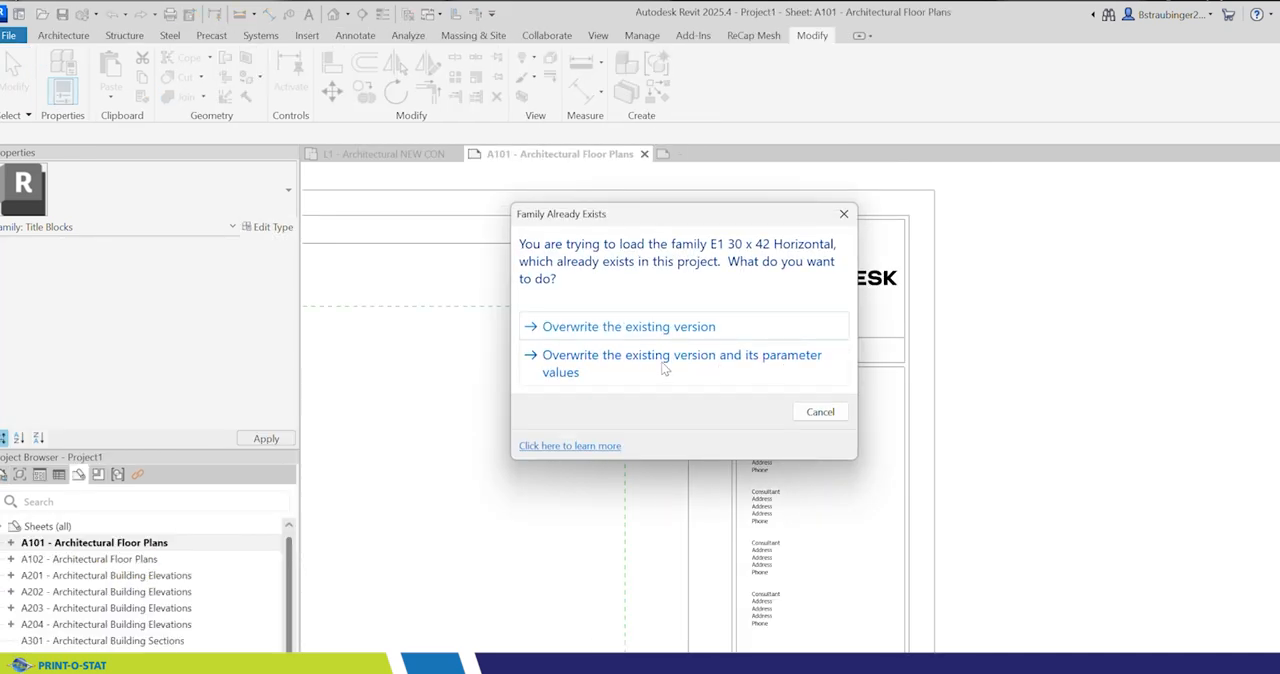
{"action": "left_click", "coordinate": [777, 369]}
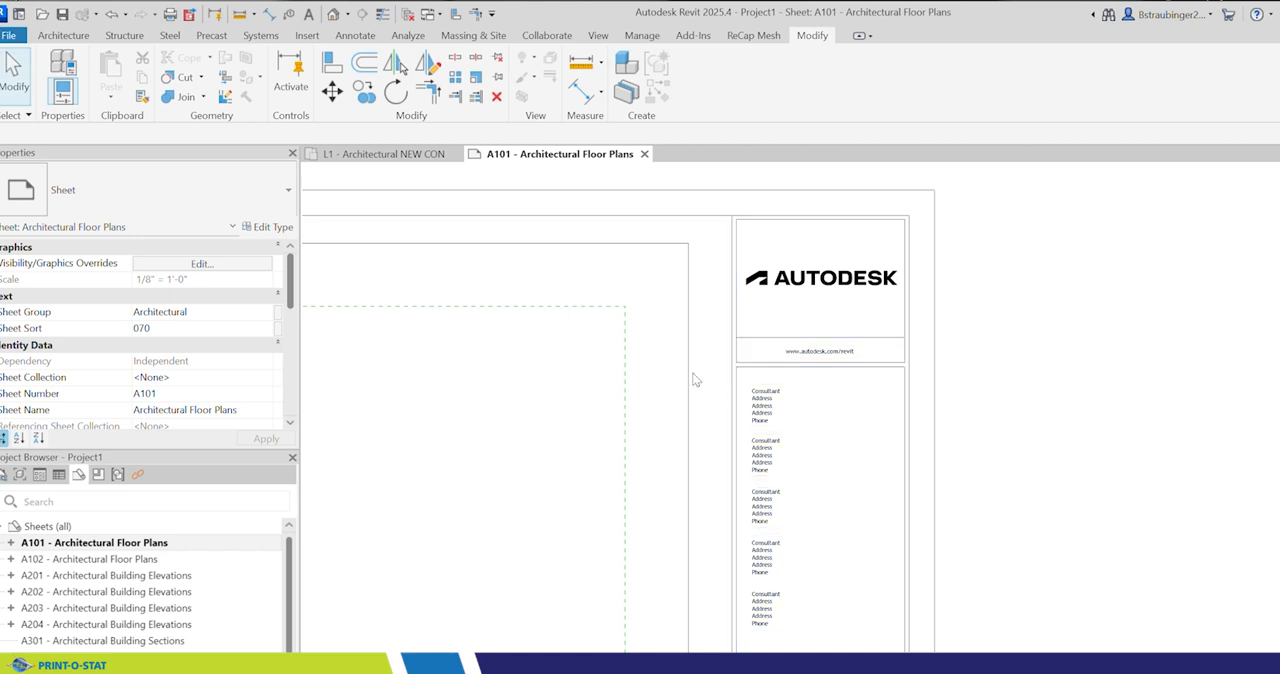
{"action": "left_click", "coordinate": [771, 422]}
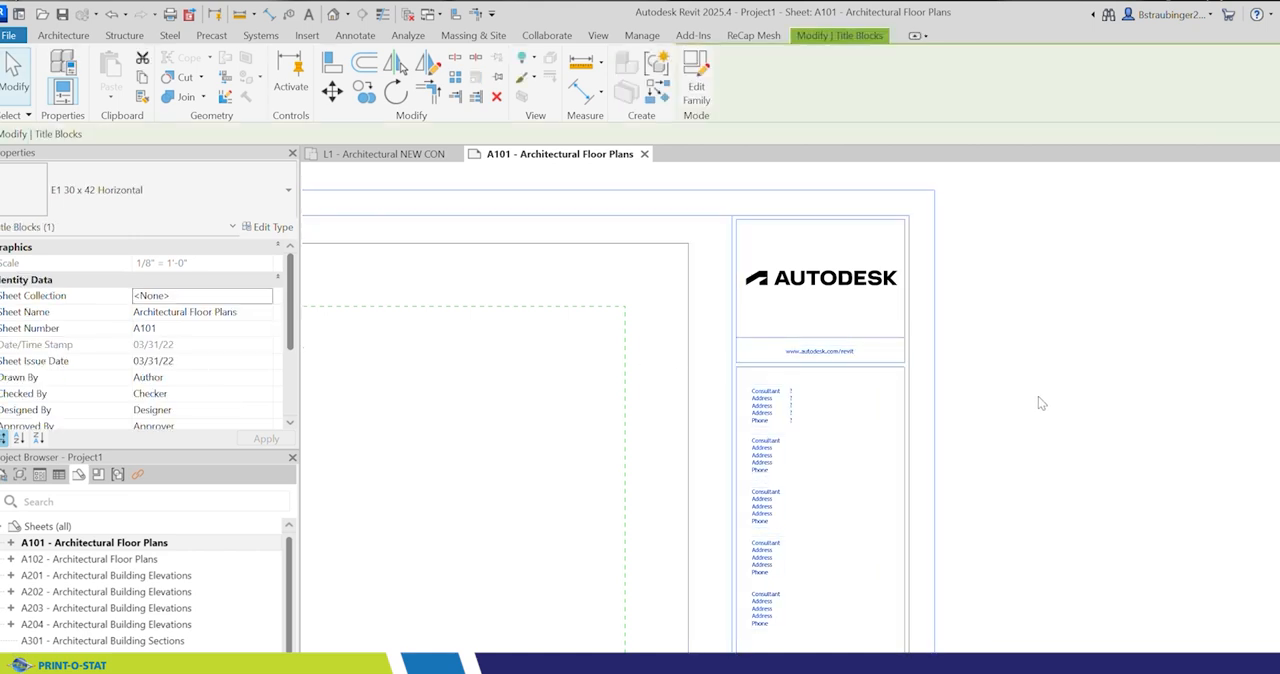
{"action": "scroll", "coordinate": [792, 392], "scroll_direction": "up", "scroll_amount": 4}
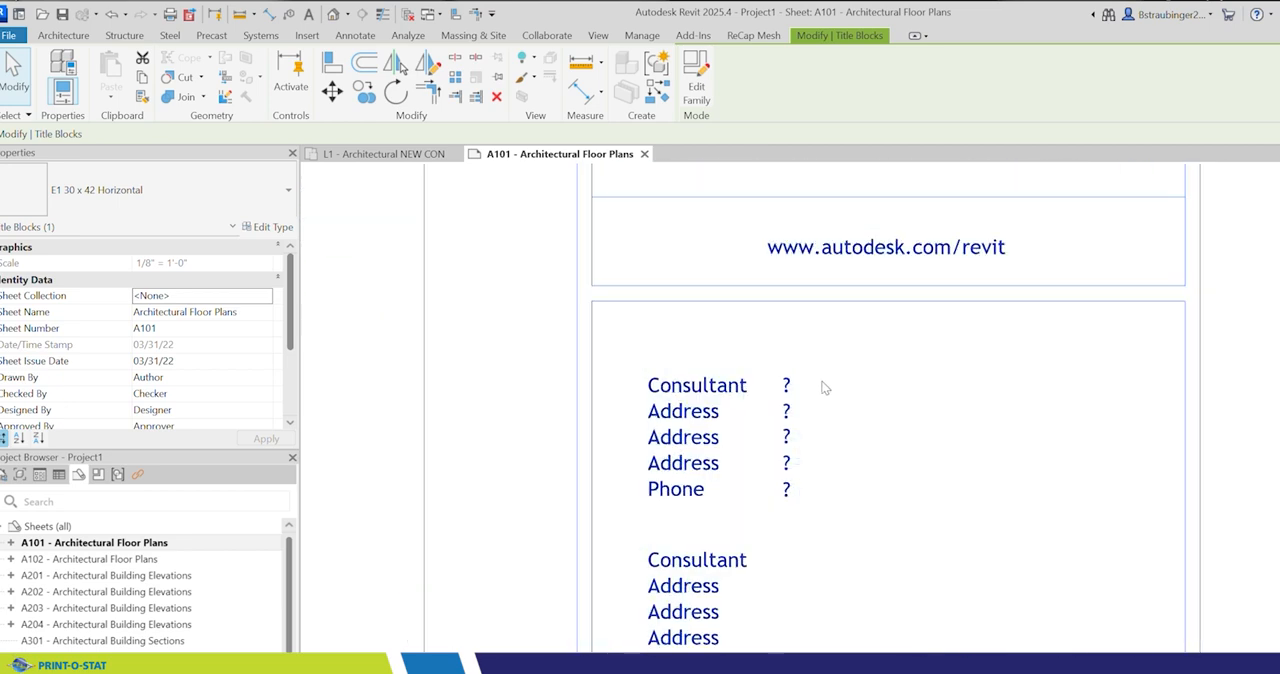
{"action": "left_click", "coordinate": [457, 258]}
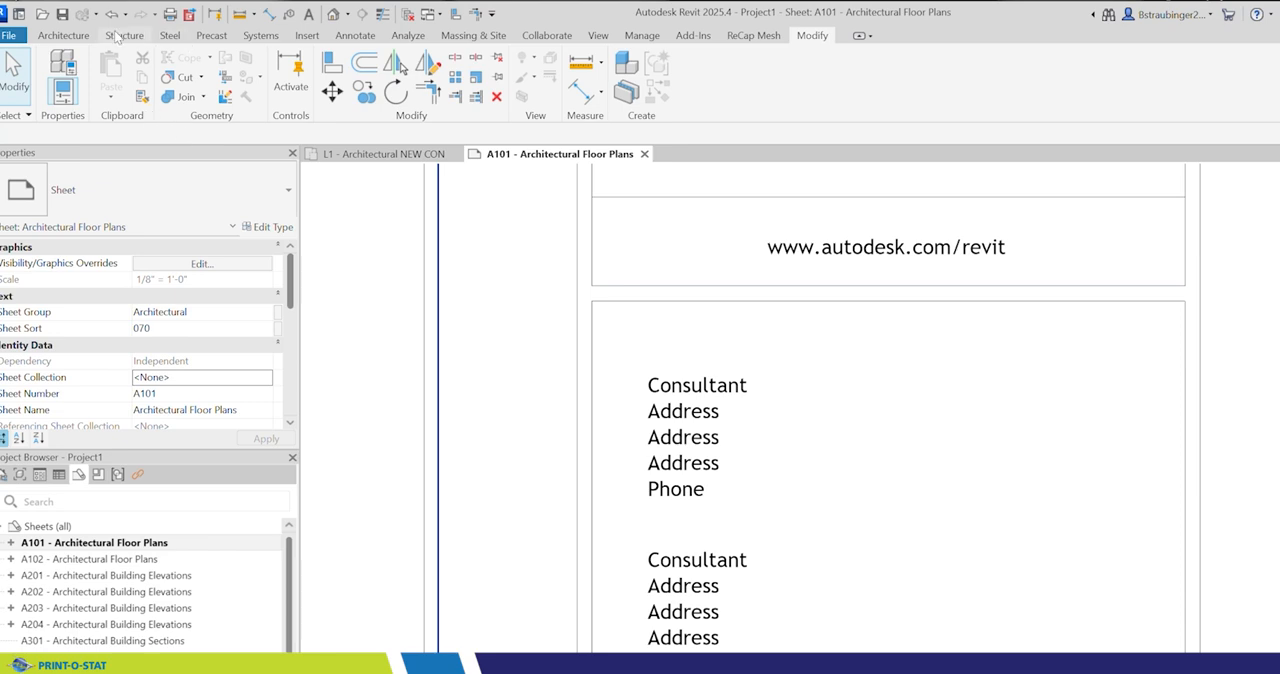
Step: Review the Project Information parameters for consultant fields, and close the dialog without changes
{"action": "left_click", "coordinate": [640, 36]}
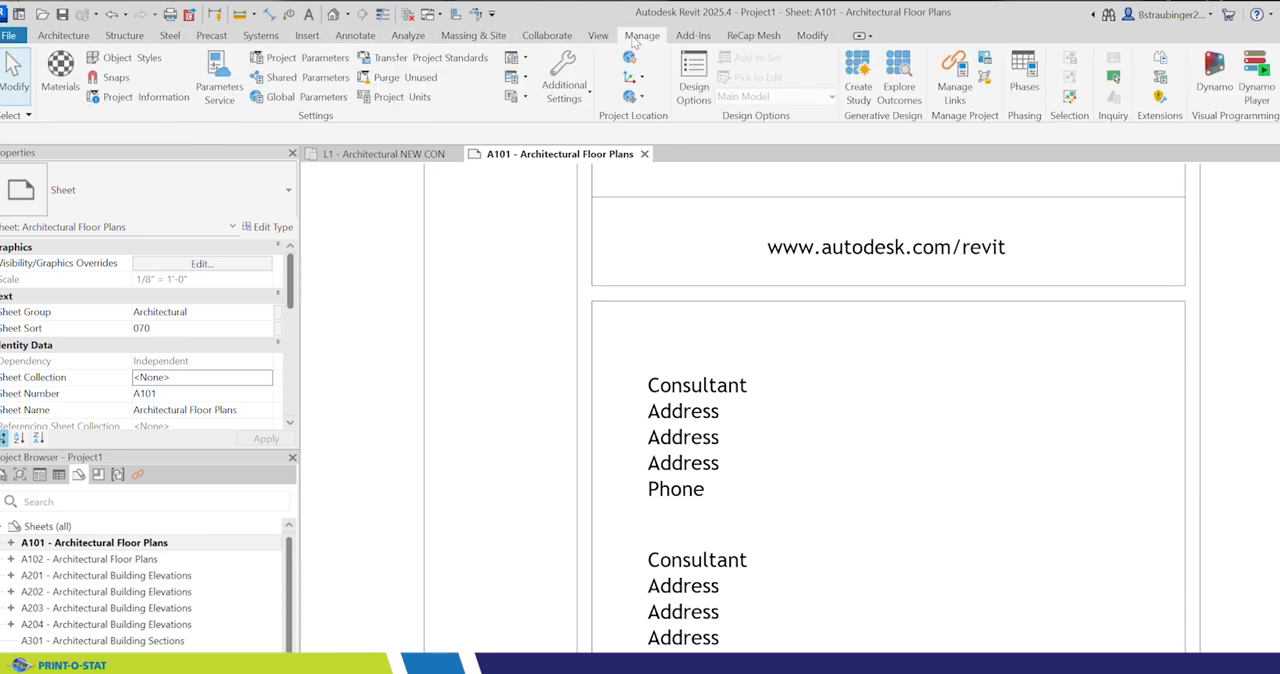
{"action": "left_click", "coordinate": [150, 97]}
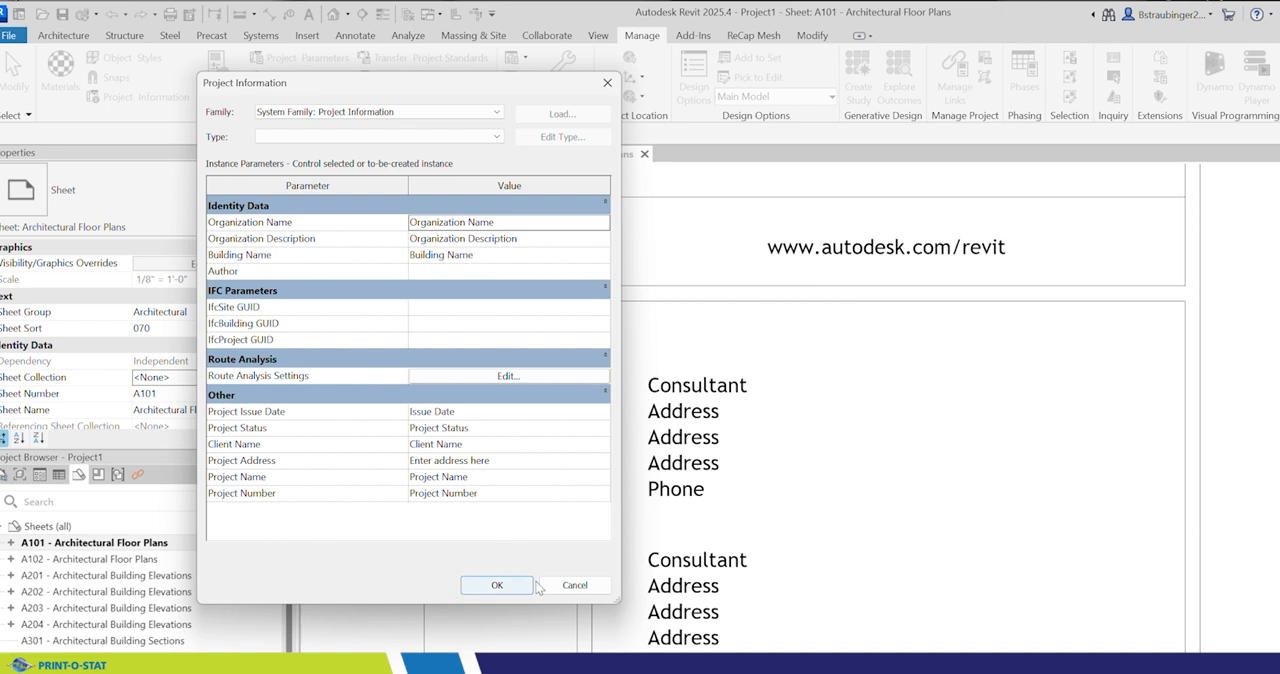
{"action": "left_click", "coordinate": [572, 585]}
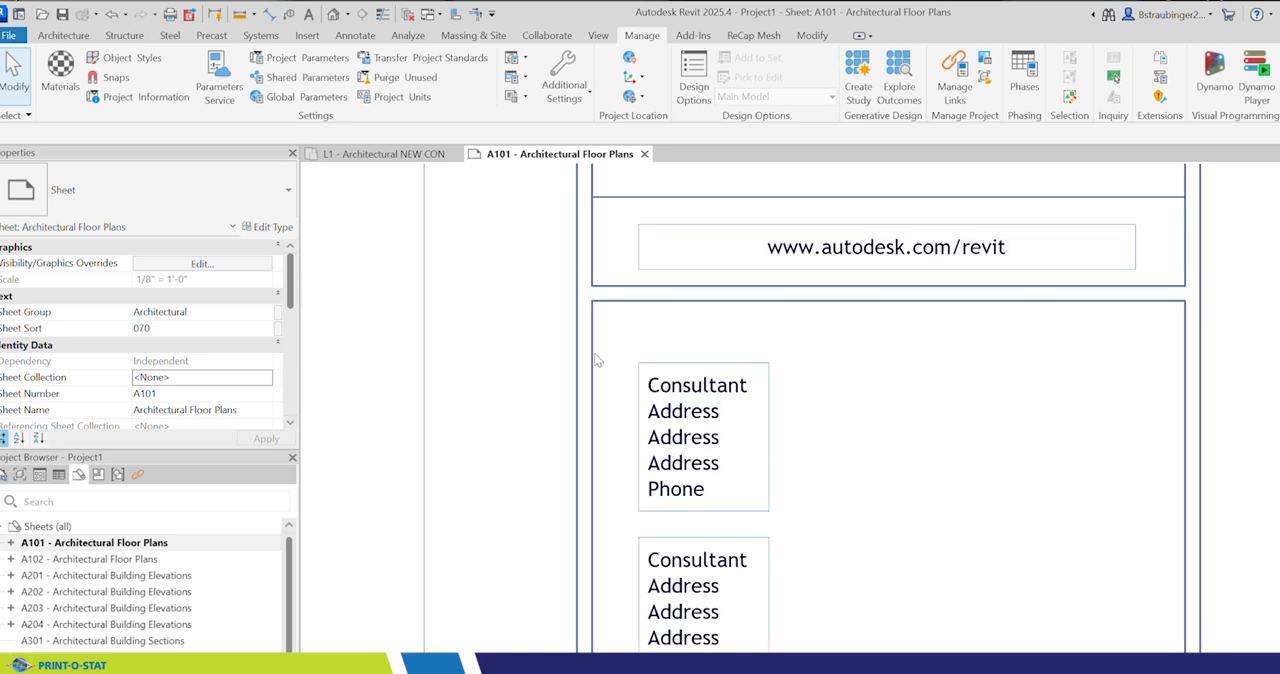
Step: Start a new project parameter based on the shared parameter CON 1 ADDRESS 1 from the TITLE BLOCKS group
{"action": "left_click", "coordinate": [298, 60]}
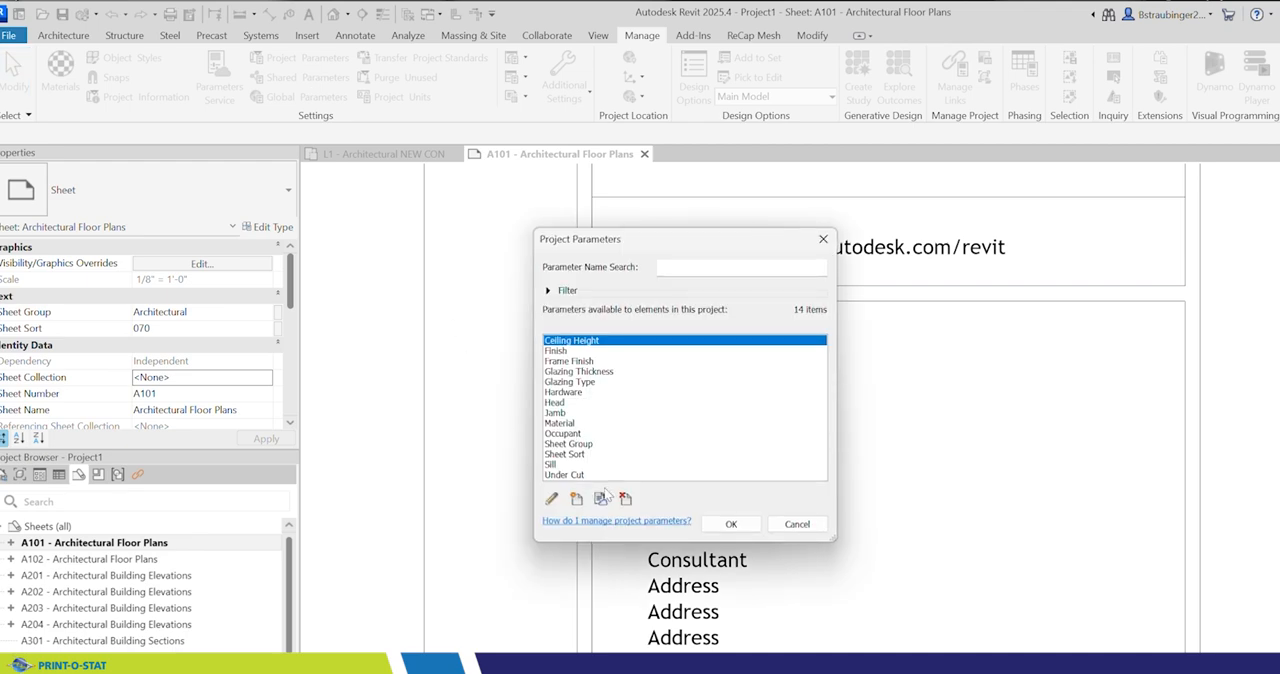
{"action": "left_click", "coordinate": [576, 499]}
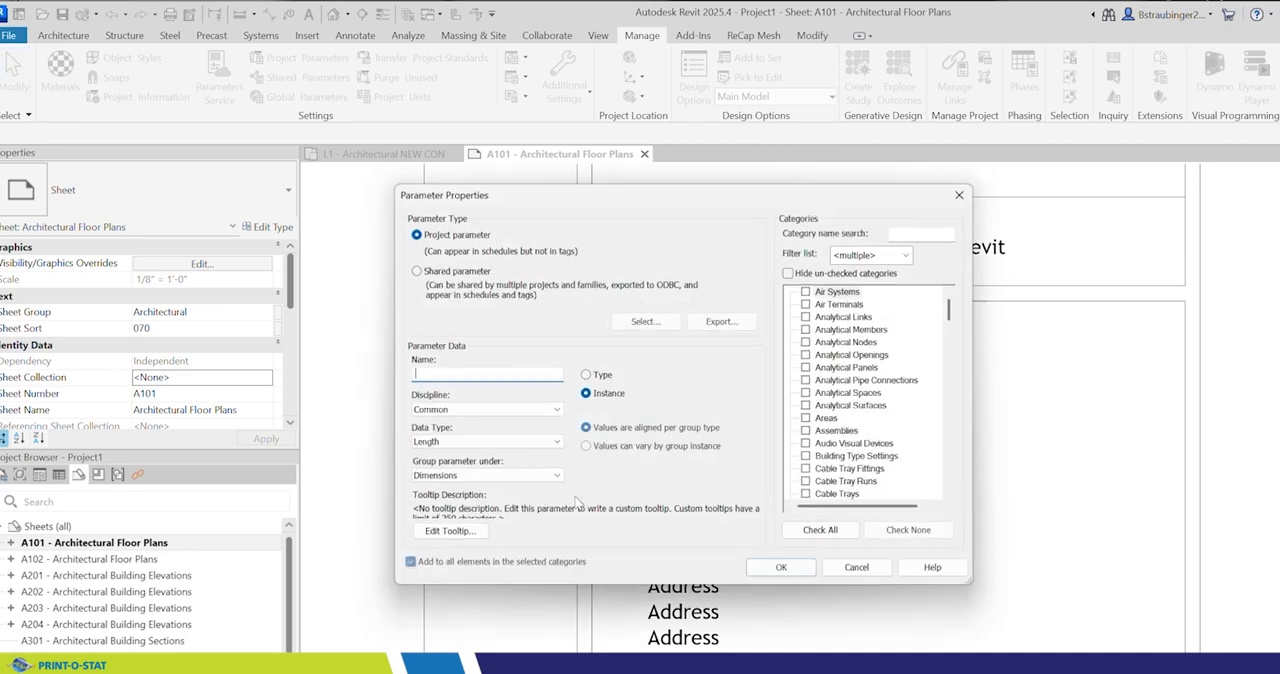
{"action": "left_click", "coordinate": [409, 268]}
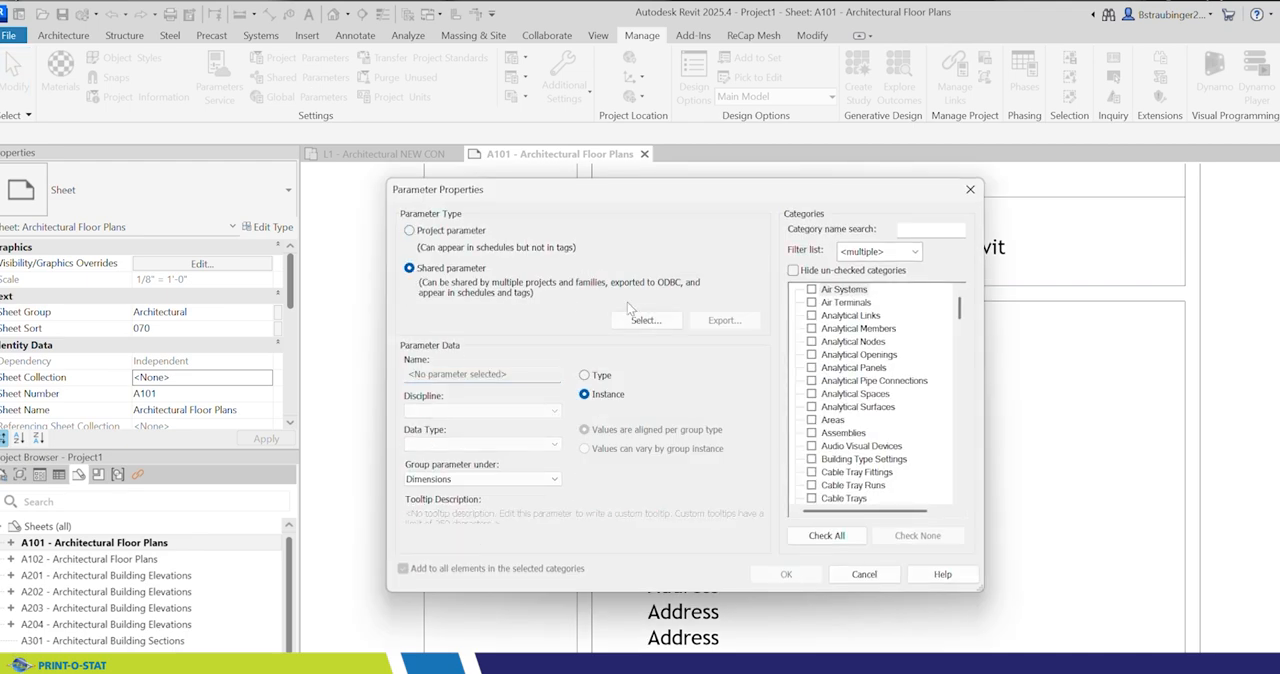
{"action": "left_click", "coordinate": [645, 320]}
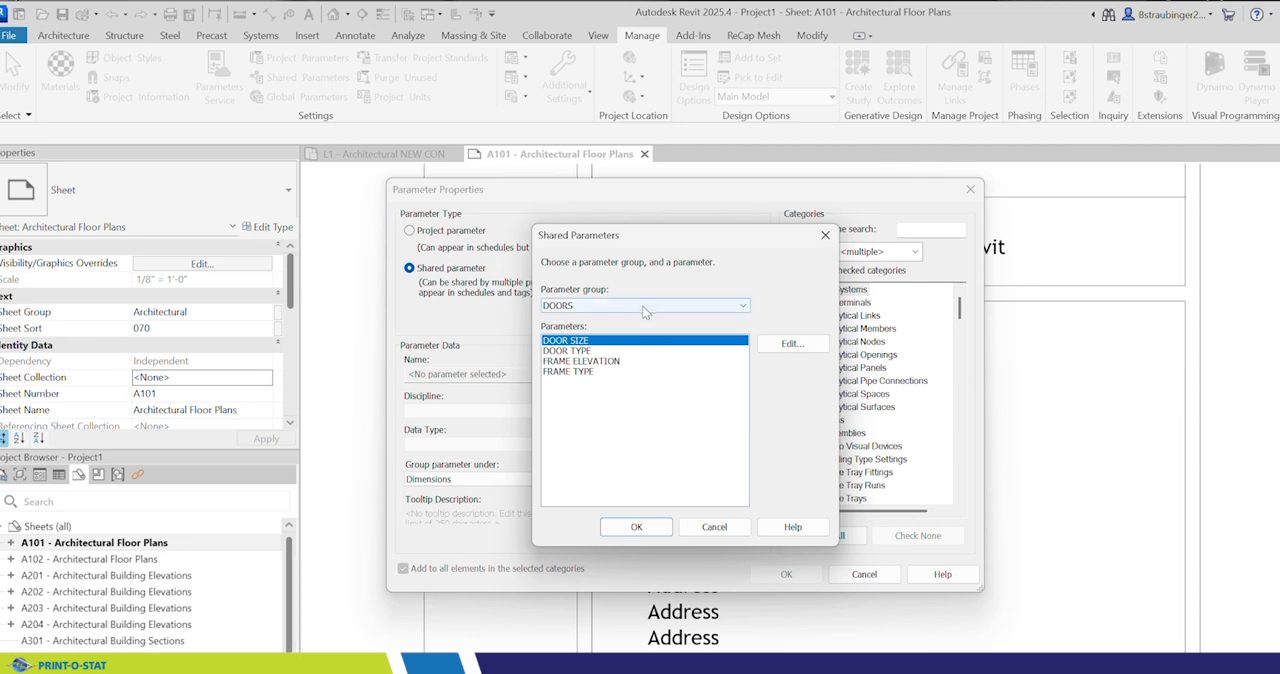
{"action": "left_click", "coordinate": [640, 306]}
{"action": "left_click", "coordinate": [597, 351]}
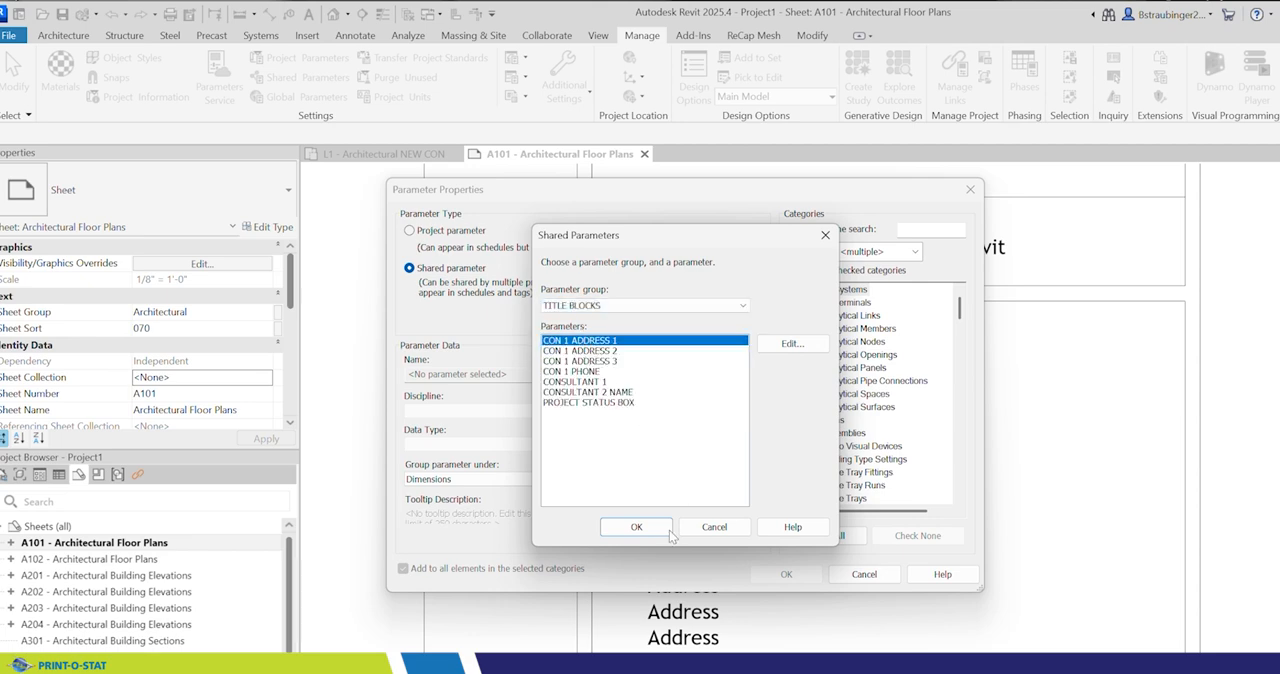
{"action": "left_click", "coordinate": [636, 527]}
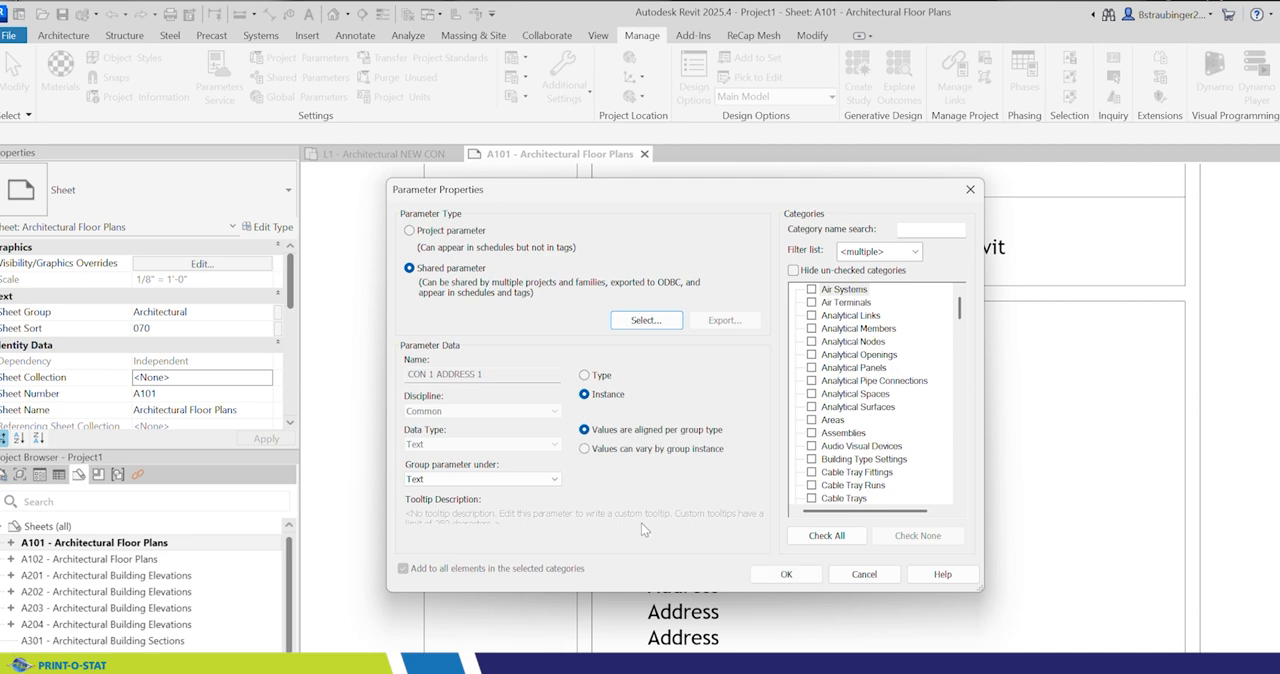
Step: Group CON 1 ADDRESS 1 under Identity Data, assign it to the Project Information category, and add it to the project
{"action": "left_click", "coordinate": [510, 485]}
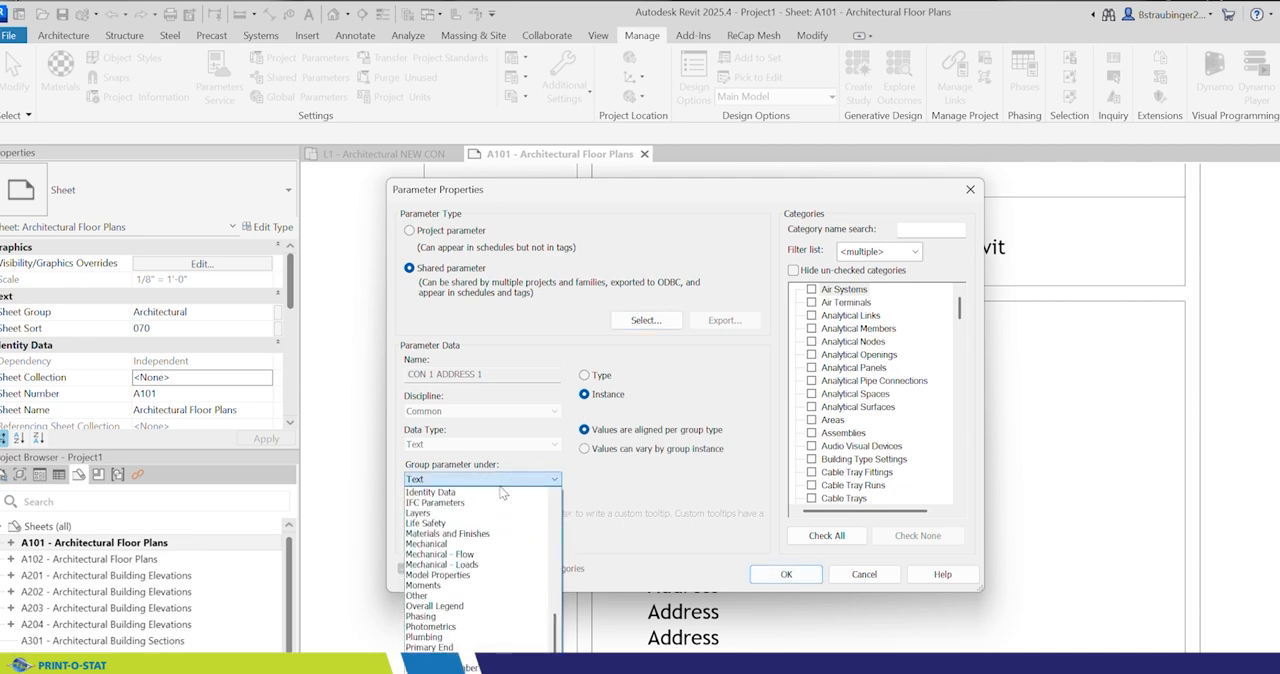
{"action": "left_click", "coordinate": [445, 497]}
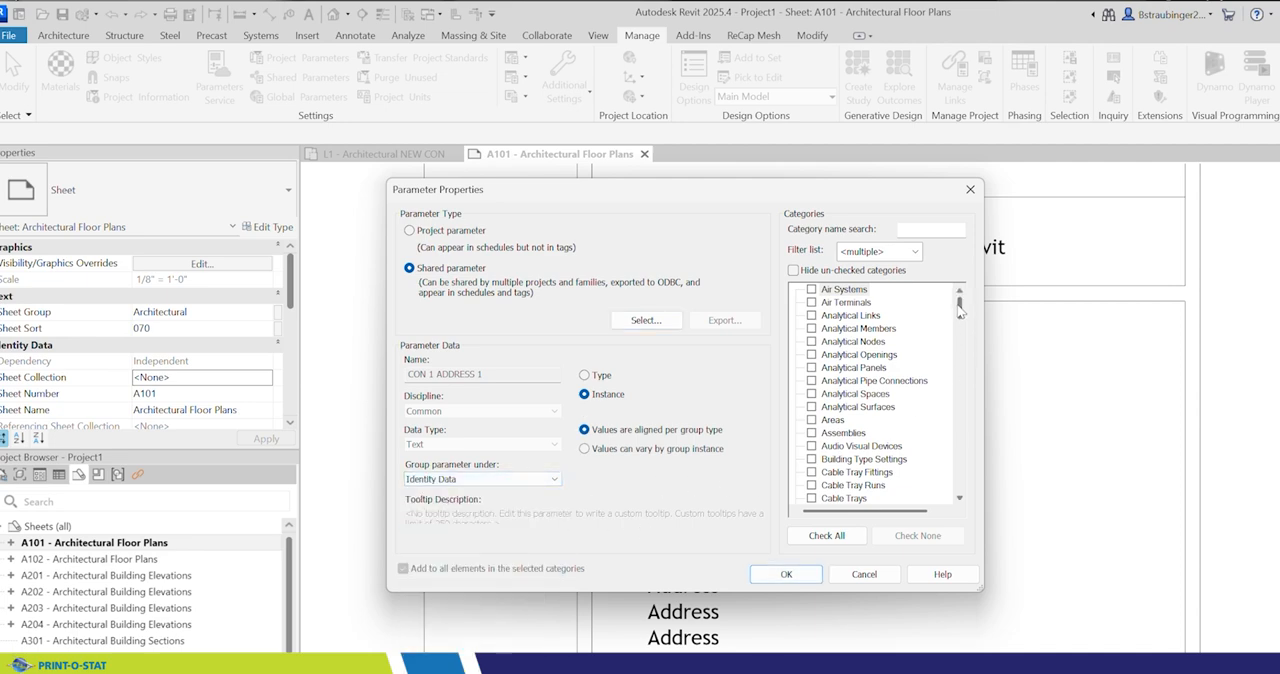
{"action": "left_click_drag", "start_coordinate": [963, 308], "coordinate": [955, 418]}
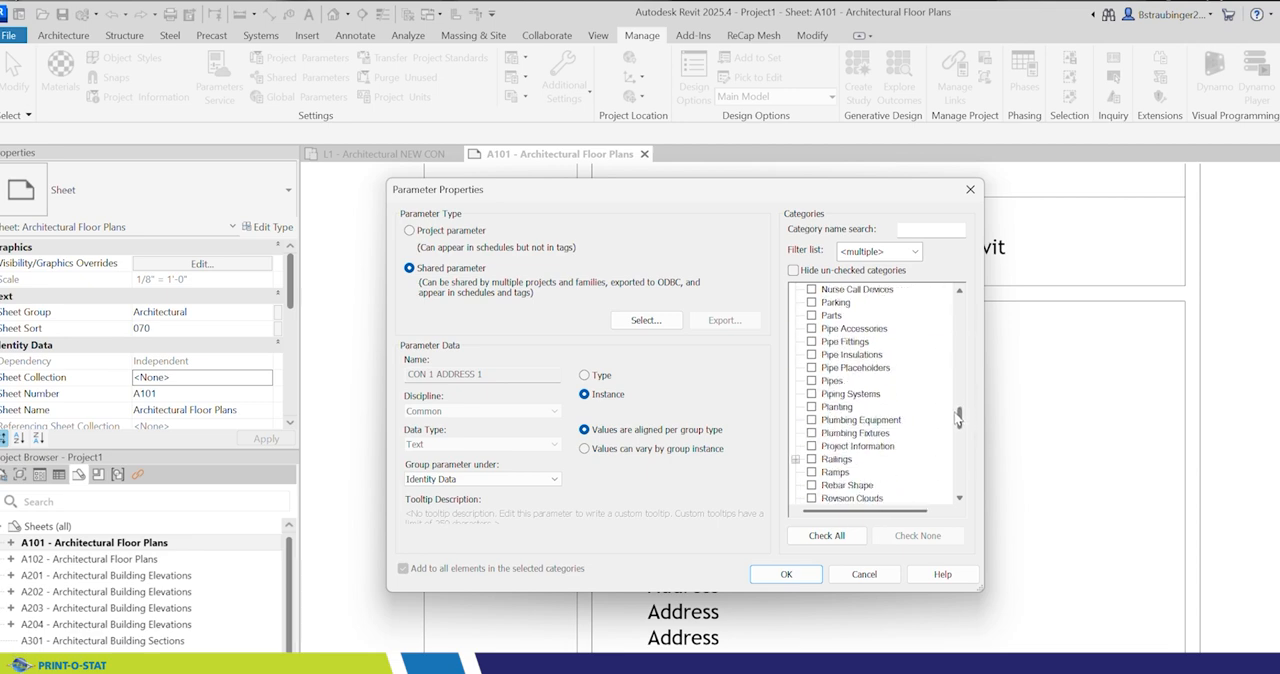
{"action": "left_click", "coordinate": [811, 446]}
{"action": "left_click", "coordinate": [786, 573]}
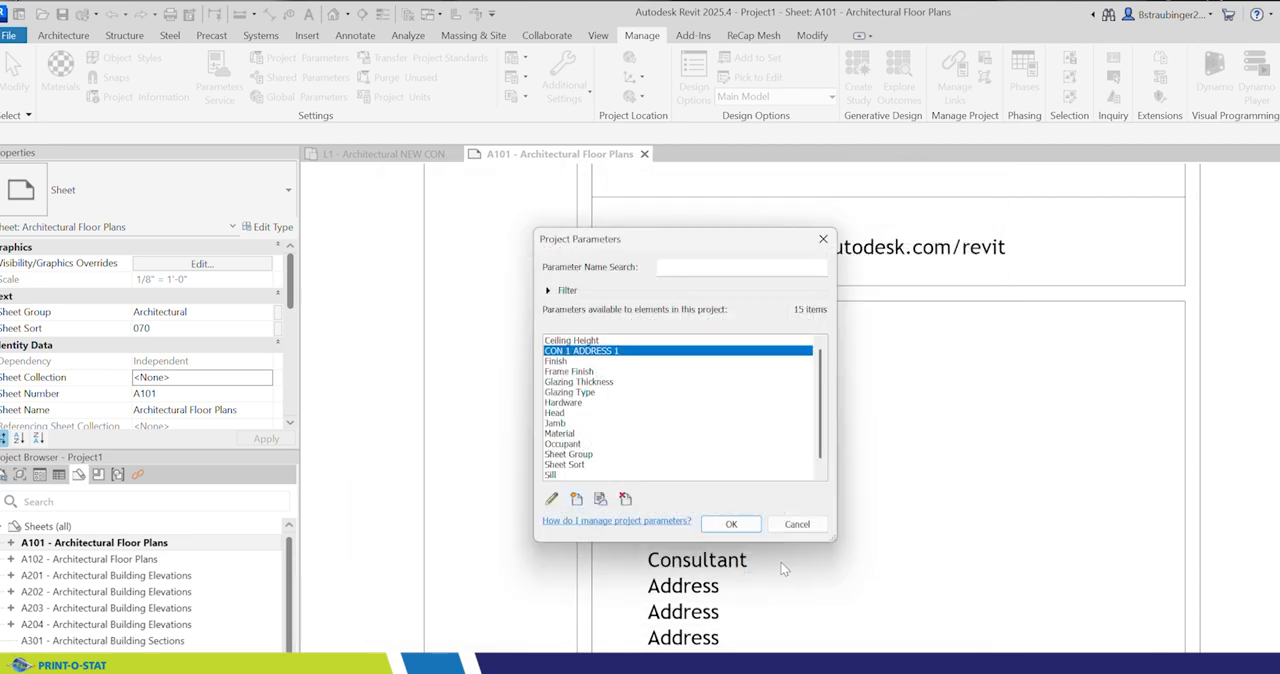
Step: Create another project parameter from the shared parameter CONSULTANT 1 in the TITLE BLOCKS group
{"action": "left_click", "coordinate": [576, 499]}
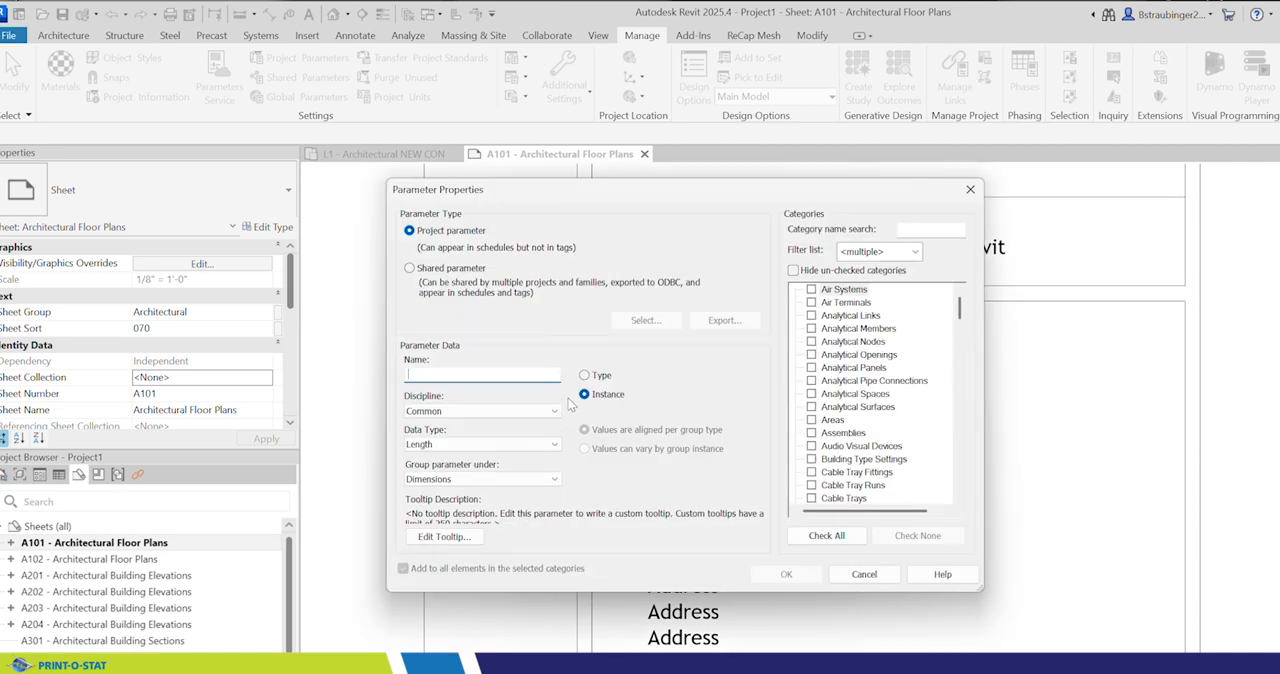
{"action": "left_click", "coordinate": [423, 270]}
{"action": "left_click", "coordinate": [645, 320]}
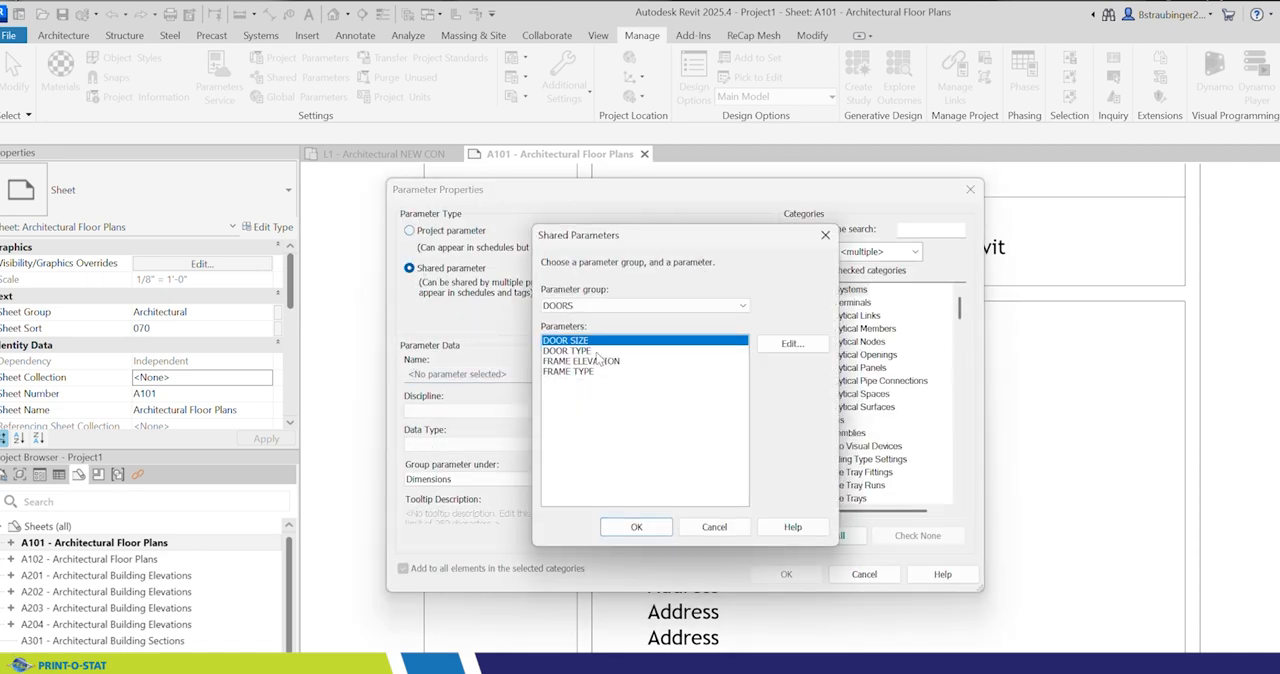
{"action": "left_click", "coordinate": [625, 305]}
{"action": "left_click", "coordinate": [600, 345]}
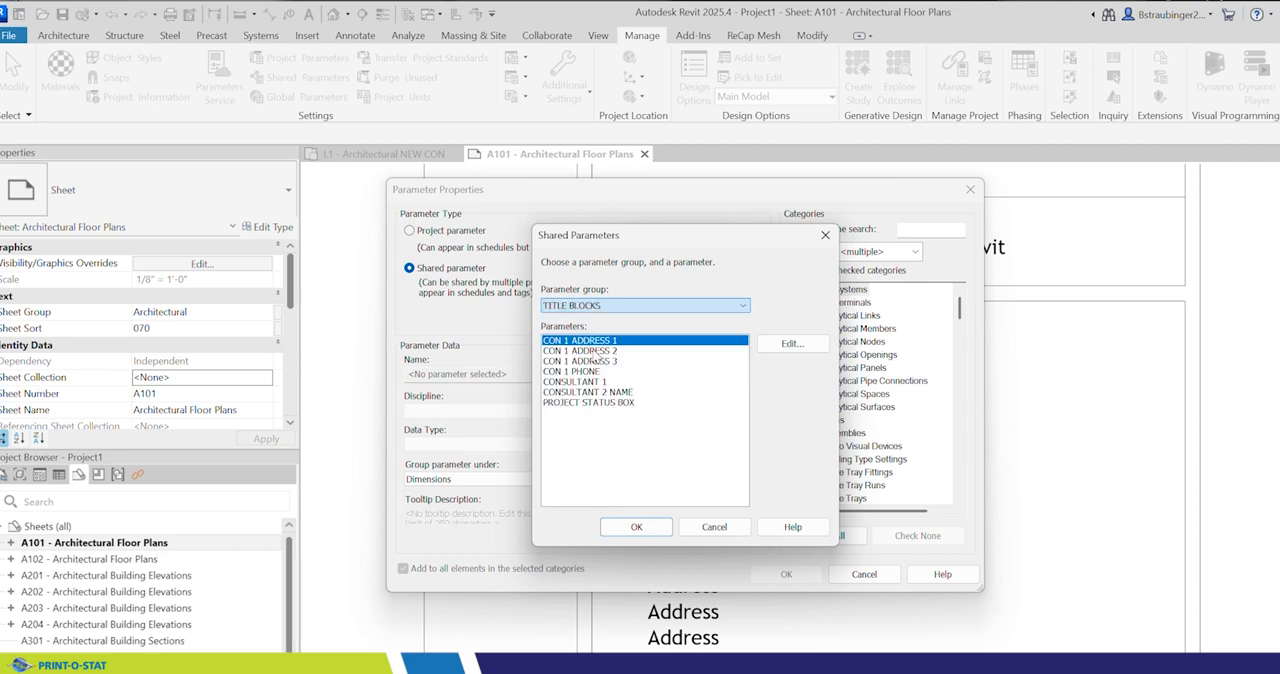
{"action": "left_click", "coordinate": [588, 382]}
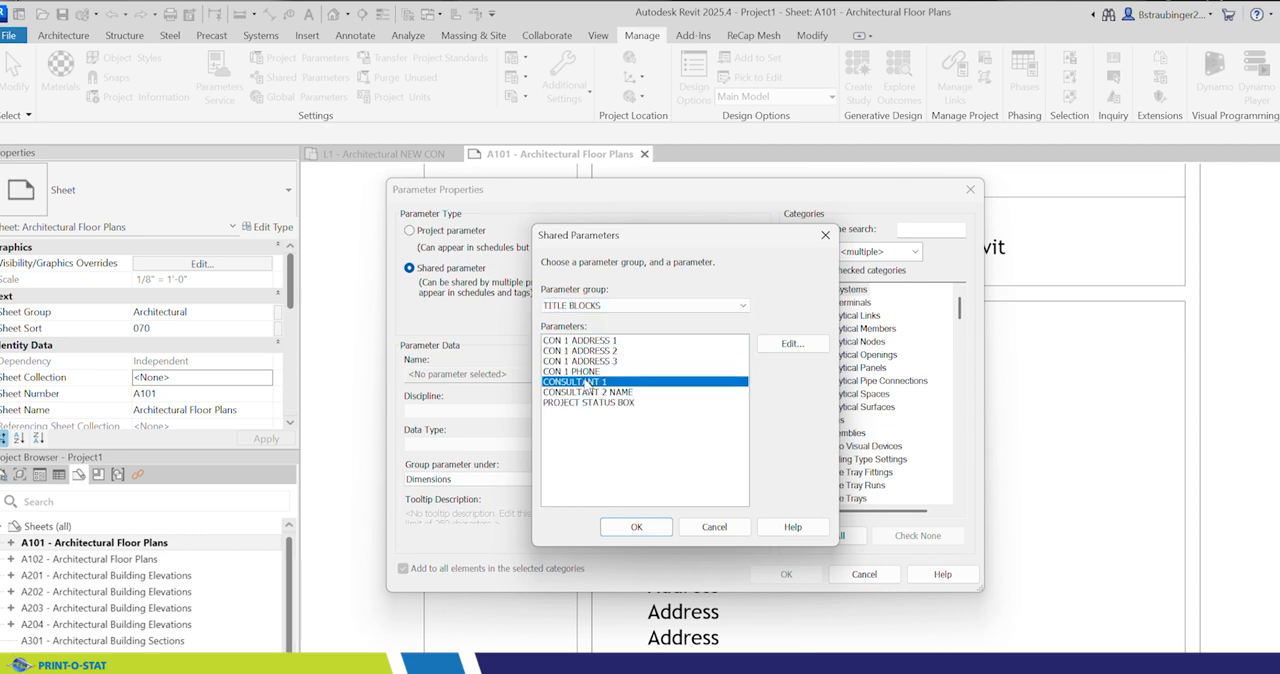
{"action": "left_click", "coordinate": [636, 526]}
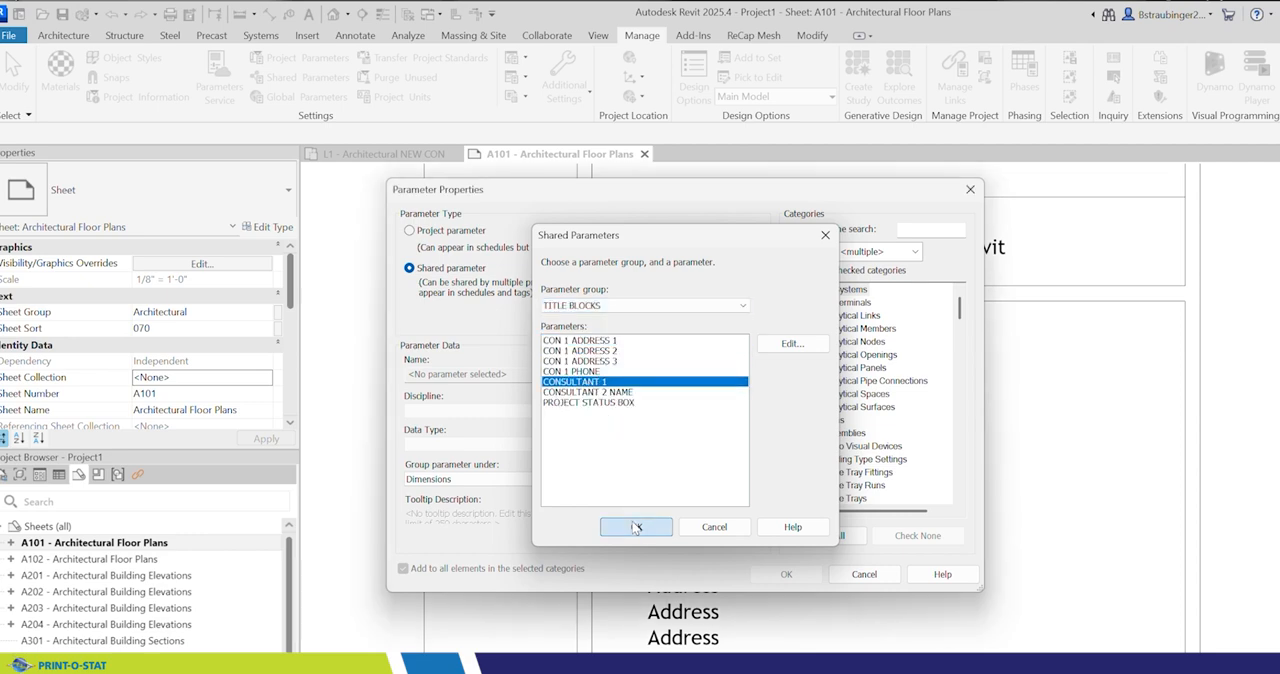
Step: Group CONSULTANT 1 under Identity Data, assign it to the Project Information category, and add it to the project
{"action": "left_click", "coordinate": [475, 479]}
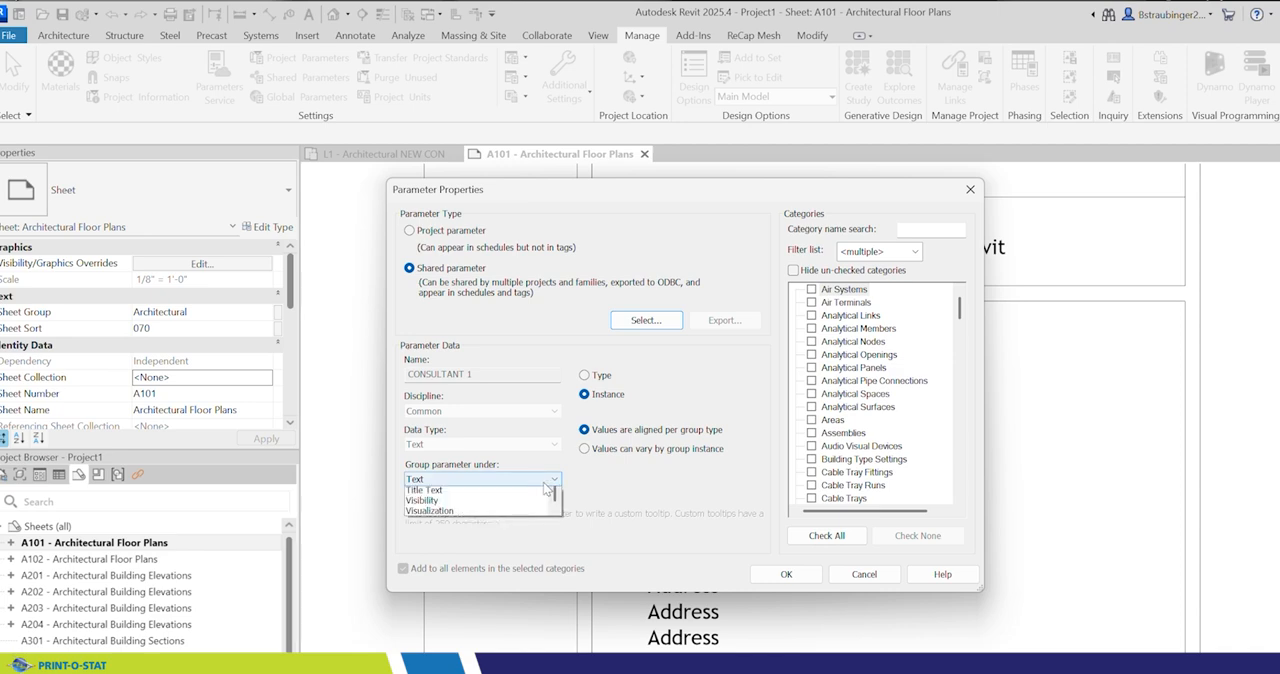
{"action": "left_click", "coordinate": [431, 492]}
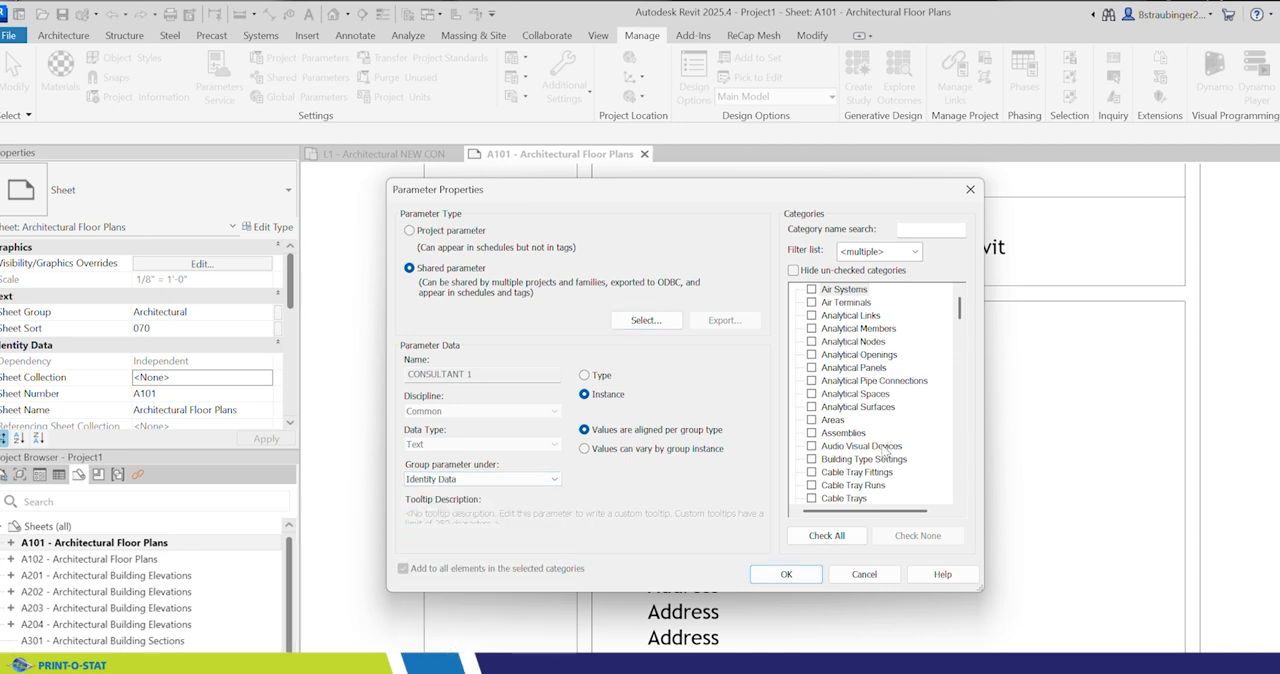
{"action": "scroll", "coordinate": [877, 428], "scroll_direction": "down", "scroll_amount": 2}
{"action": "scroll", "coordinate": [877, 428], "scroll_direction": "down", "scroll_amount": 2}
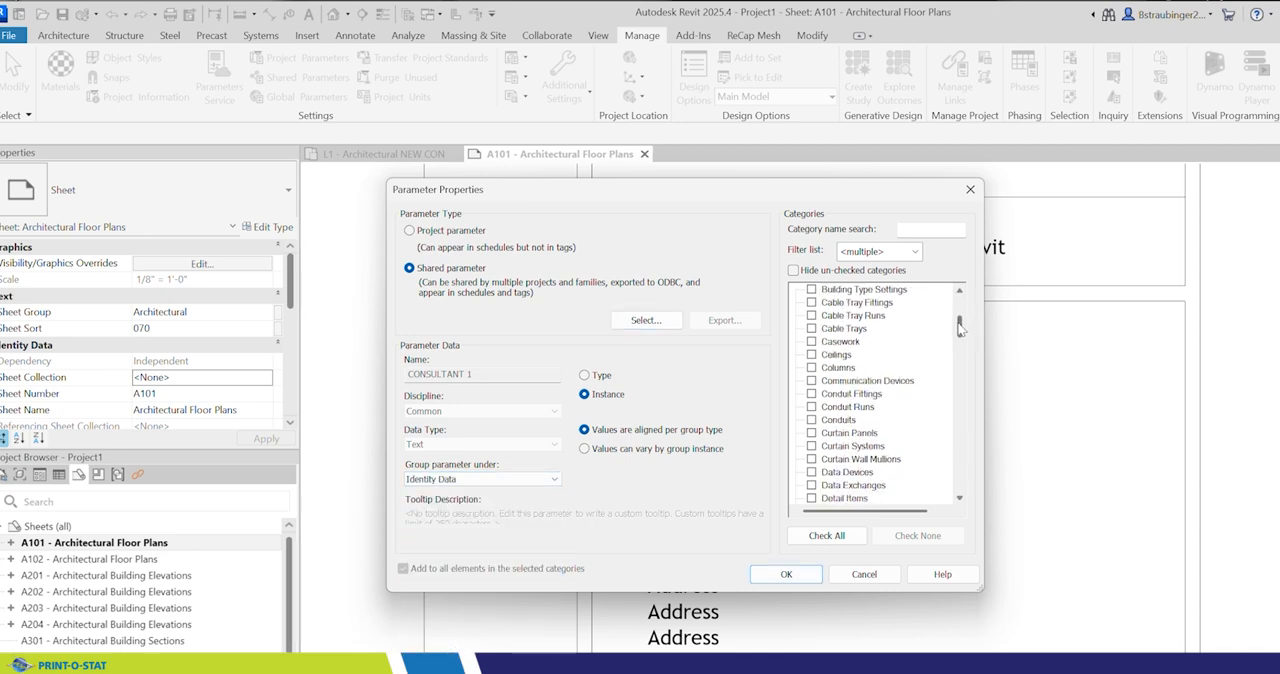
{"action": "left_click_drag", "start_coordinate": [958, 328], "coordinate": [958, 420]}
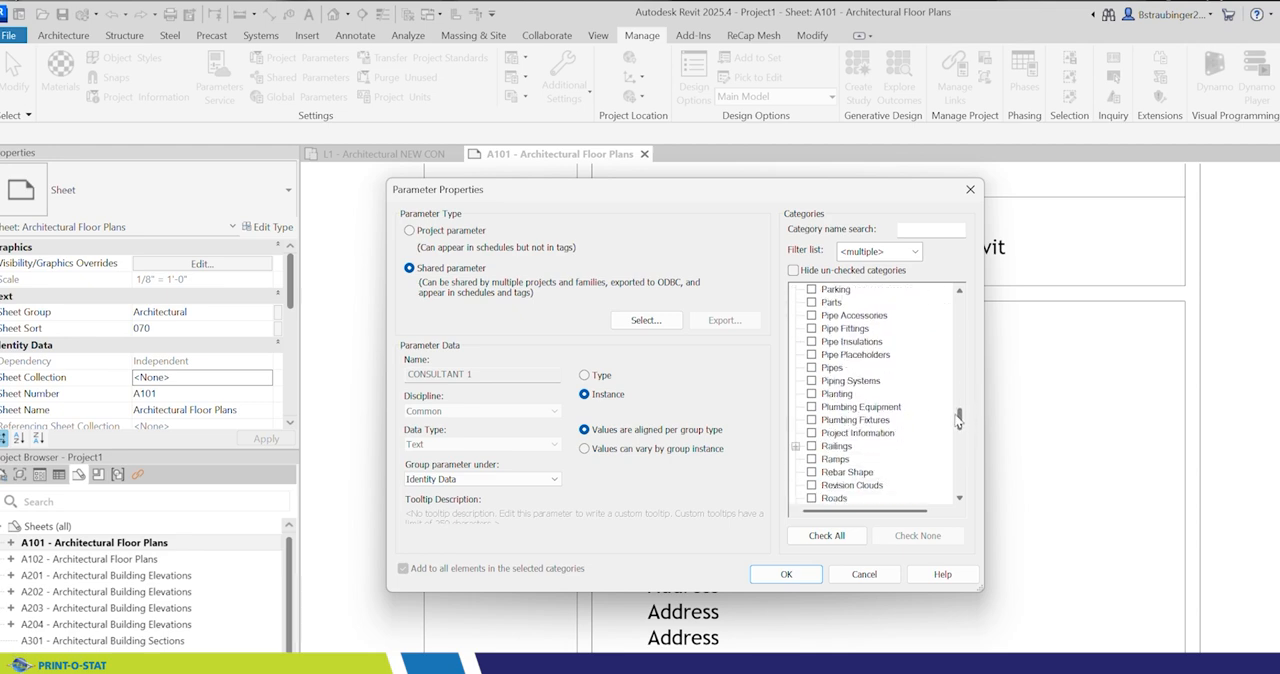
{"action": "left_click", "coordinate": [812, 433]}
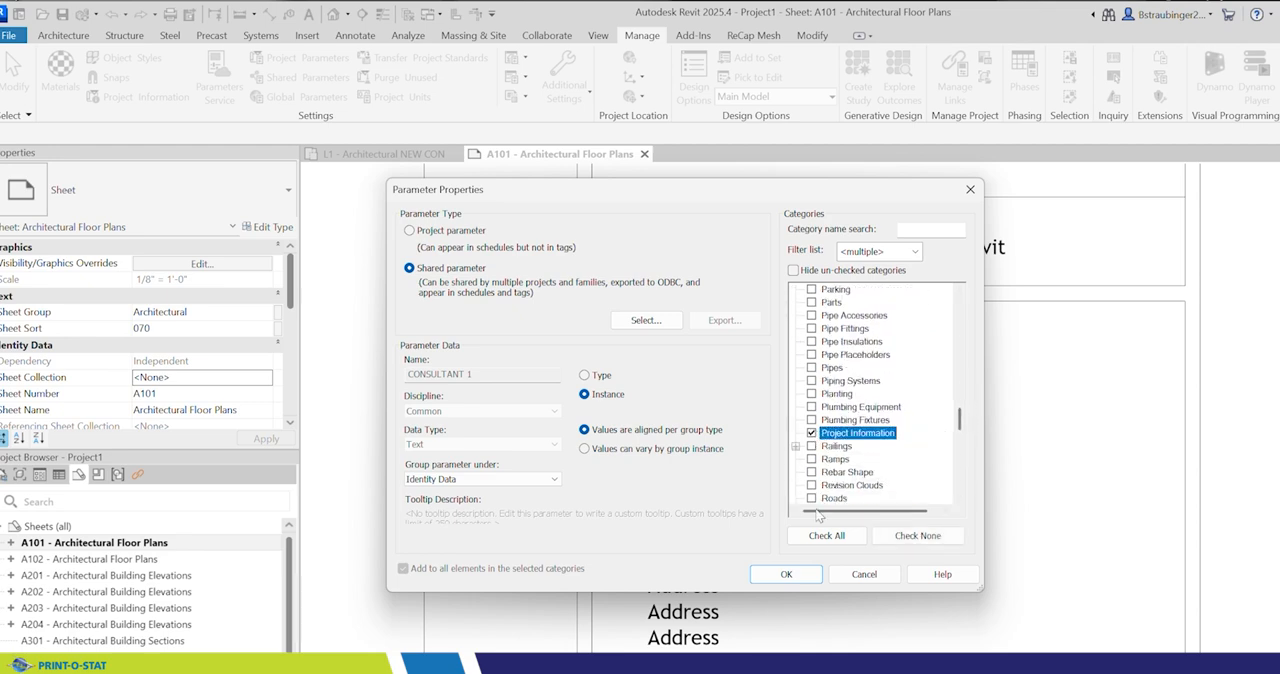
{"action": "left_click", "coordinate": [786, 575]}
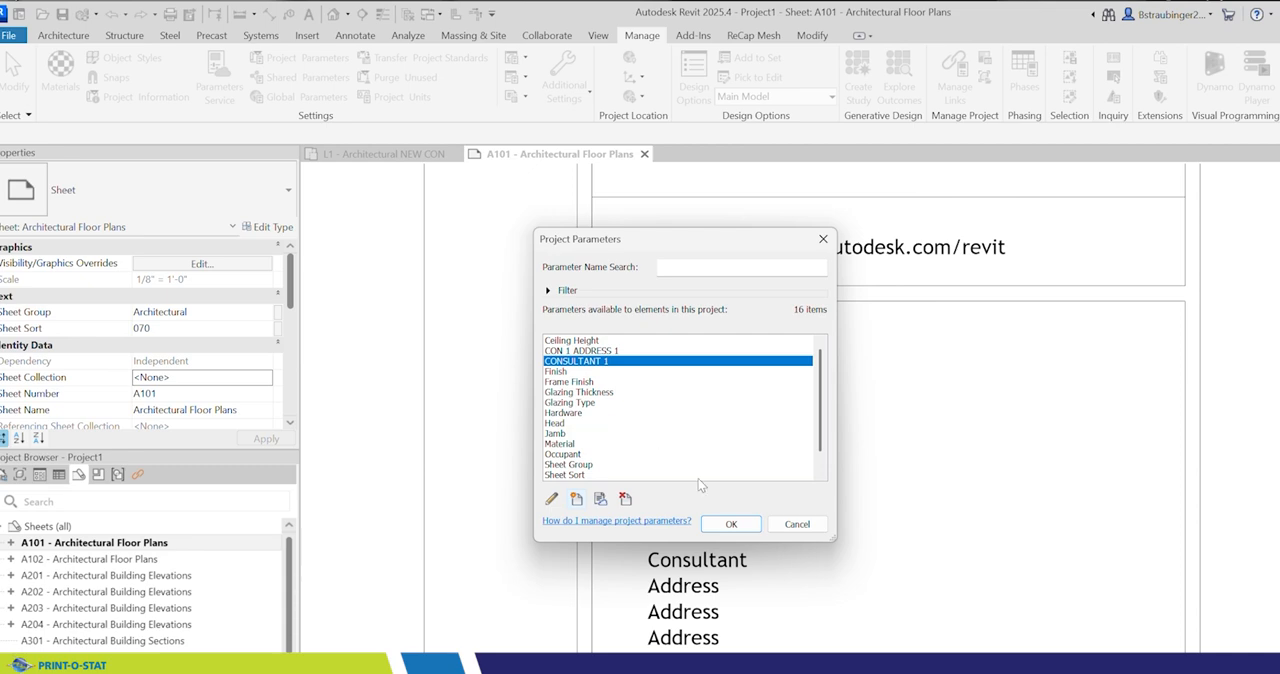
Step: Create a further project parameter from the shared parameter CON 1 ADDRESS 2 in the TITLE BLOCKS group
{"action": "left_click", "coordinate": [576, 499]}
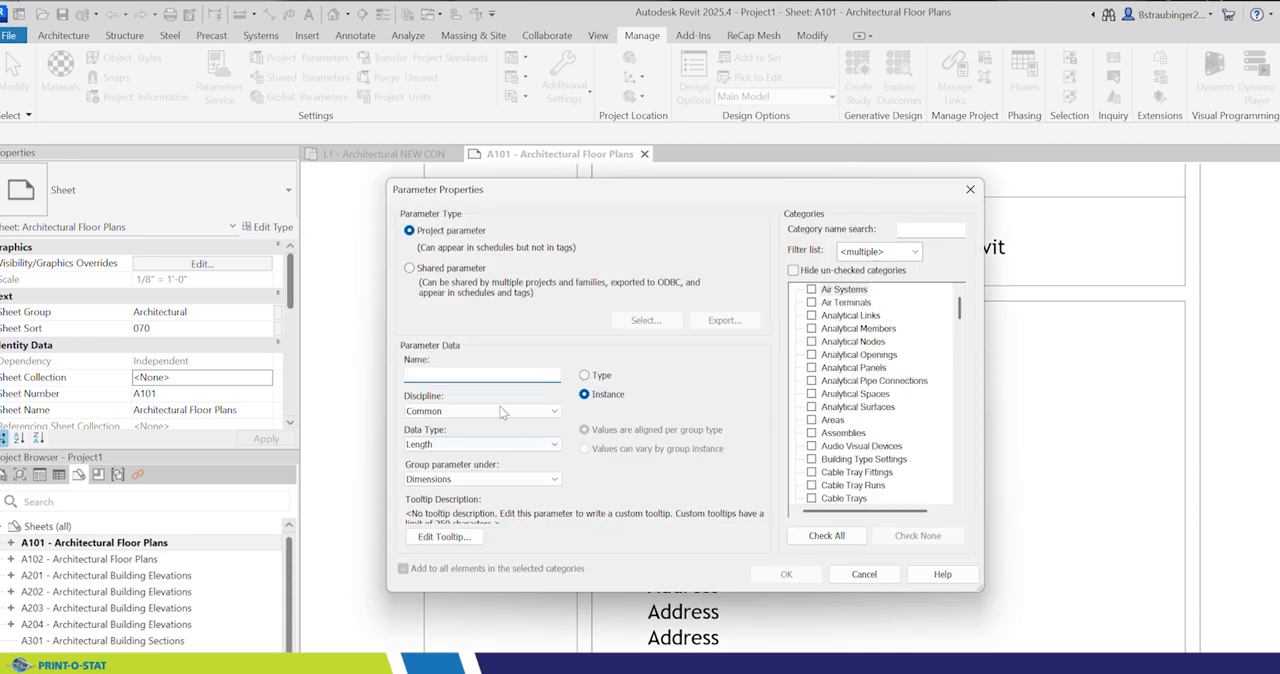
{"action": "left_click", "coordinate": [409, 268]}
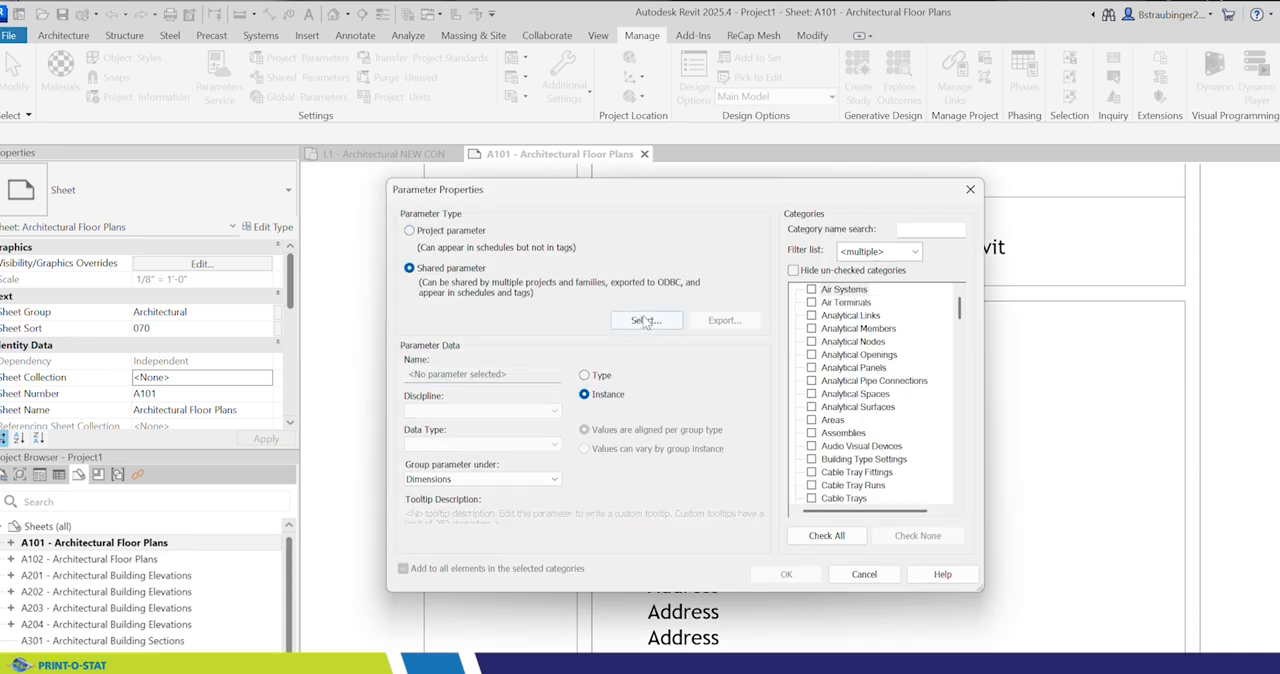
{"action": "left_click", "coordinate": [645, 321]}
{"action": "left_click", "coordinate": [640, 306]}
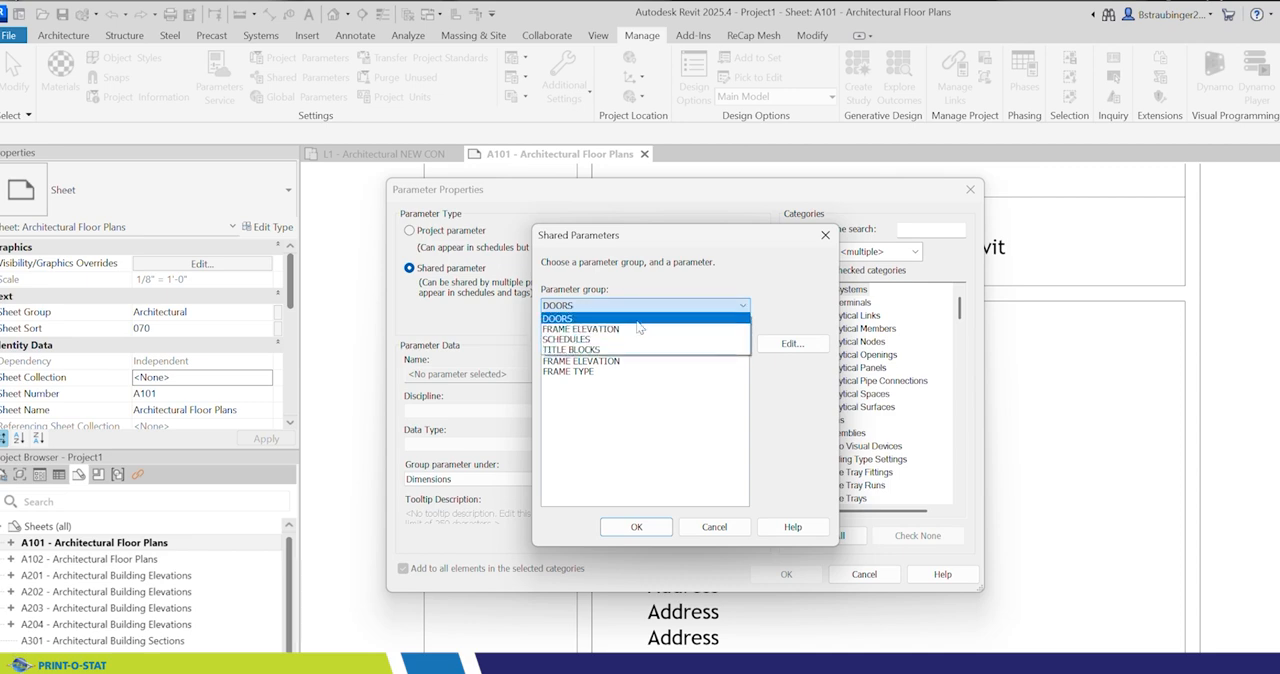
{"action": "left_click", "coordinate": [606, 349]}
{"action": "left_click", "coordinate": [597, 351]}
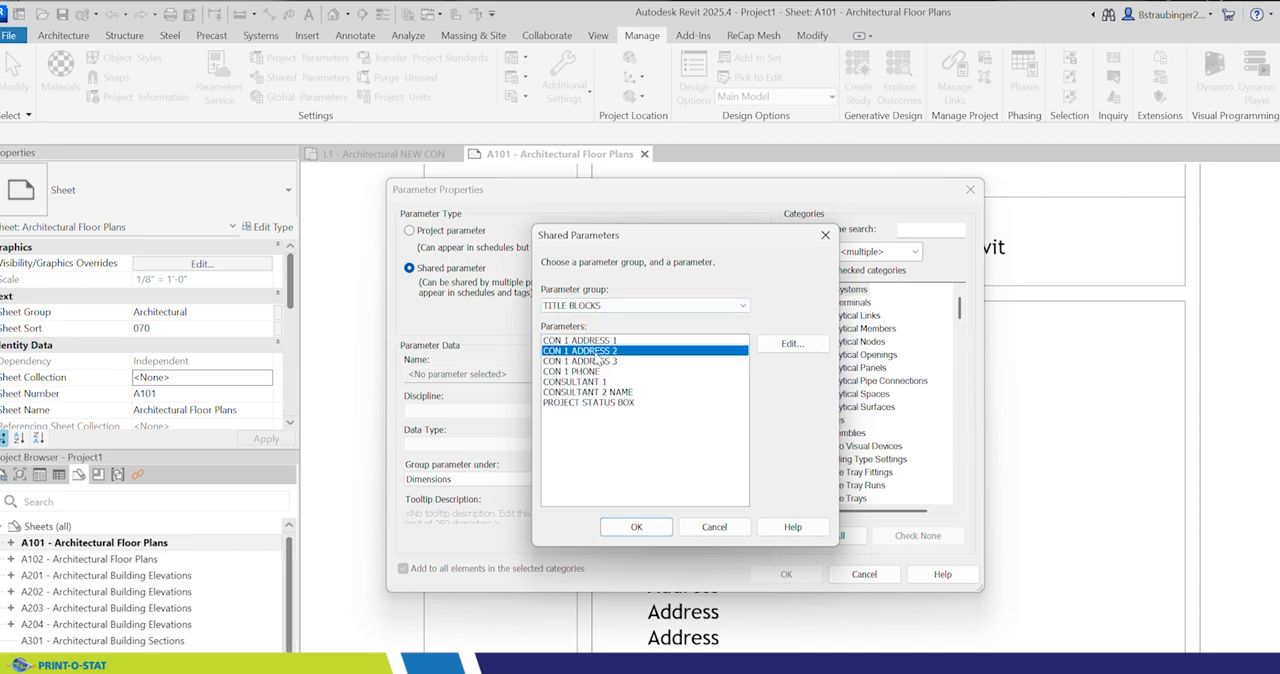
{"action": "left_click", "coordinate": [636, 527]}
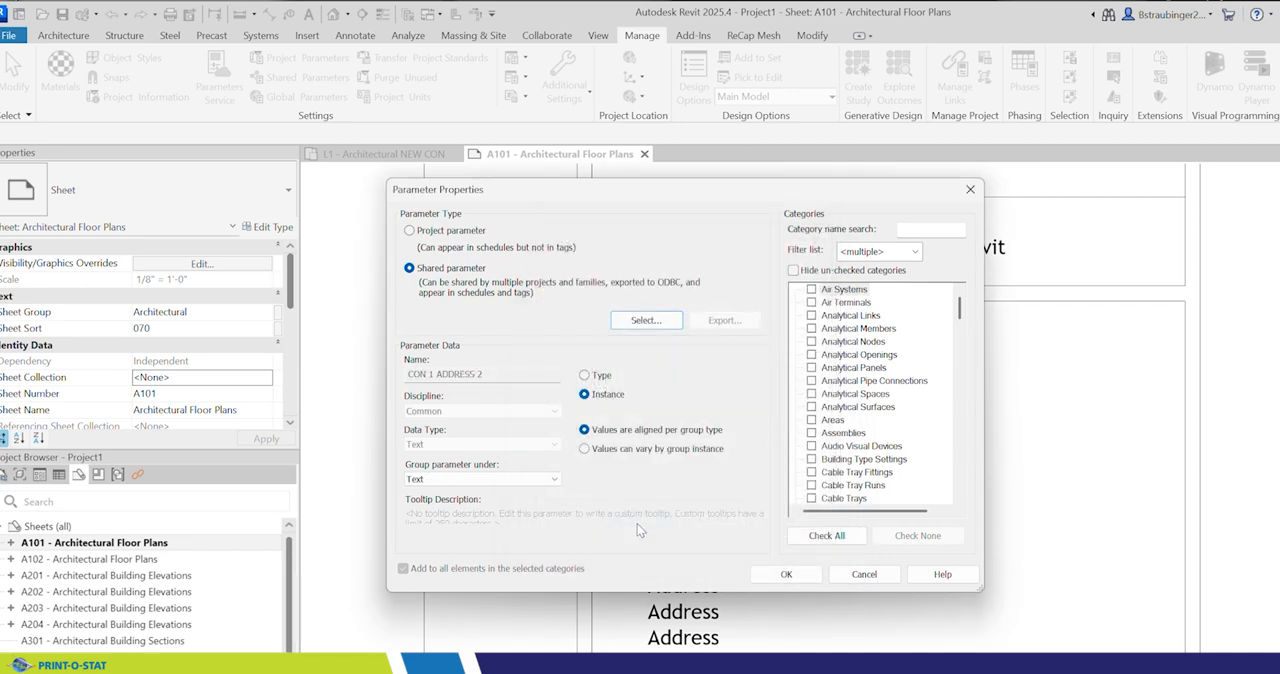
Step: Group CON 1 ADDRESS 2 under Identity Data, assign it to the Project Information category, and add it to the project
{"action": "left_click", "coordinate": [519, 481]}
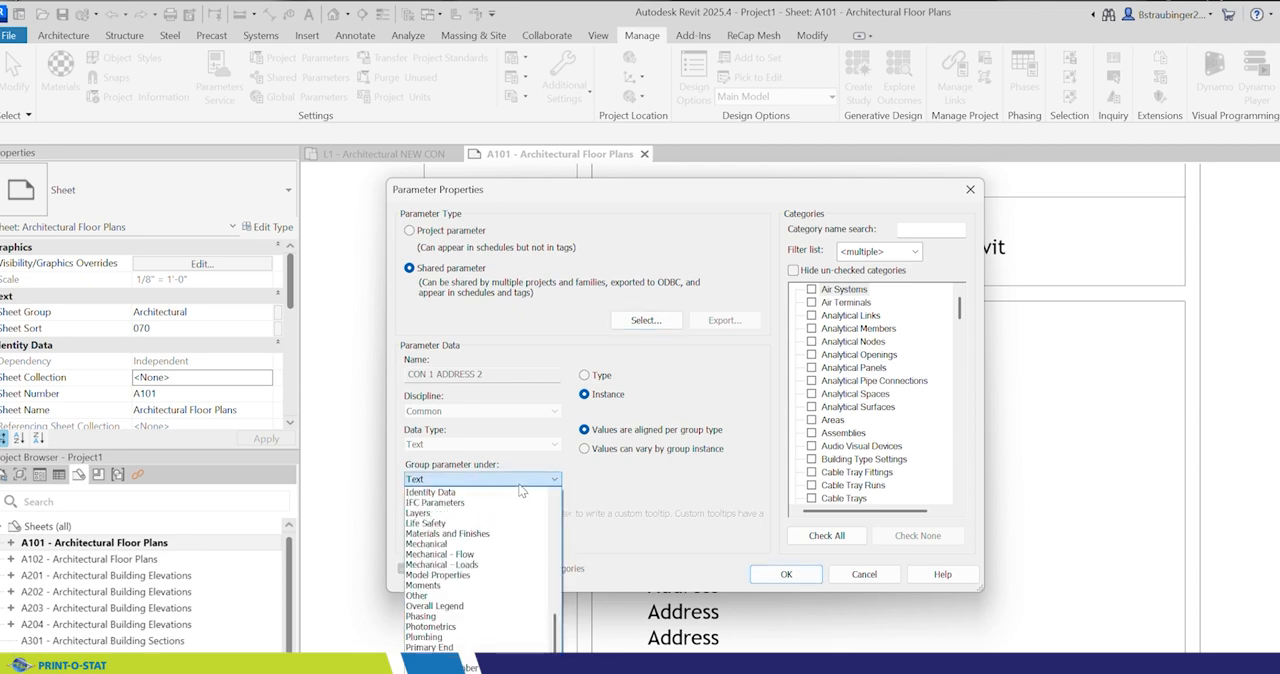
{"action": "left_click", "coordinate": [470, 492]}
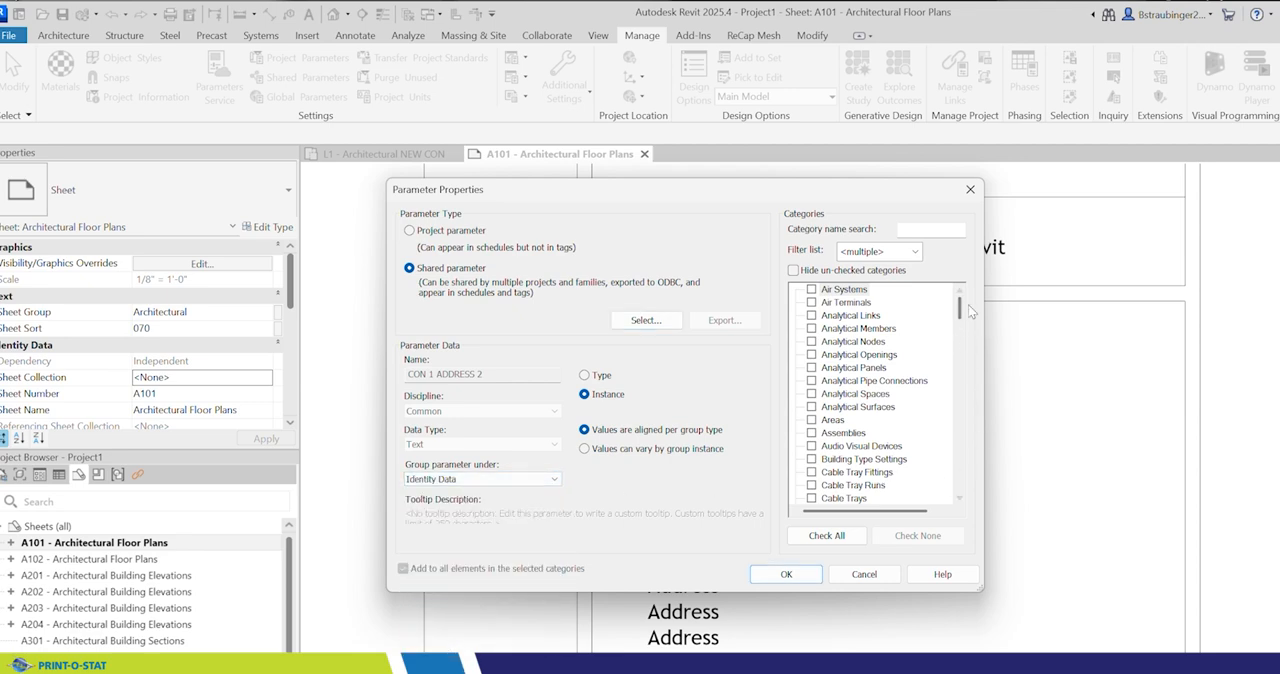
{"action": "left_click_drag", "start_coordinate": [959, 309], "coordinate": [952, 426]}
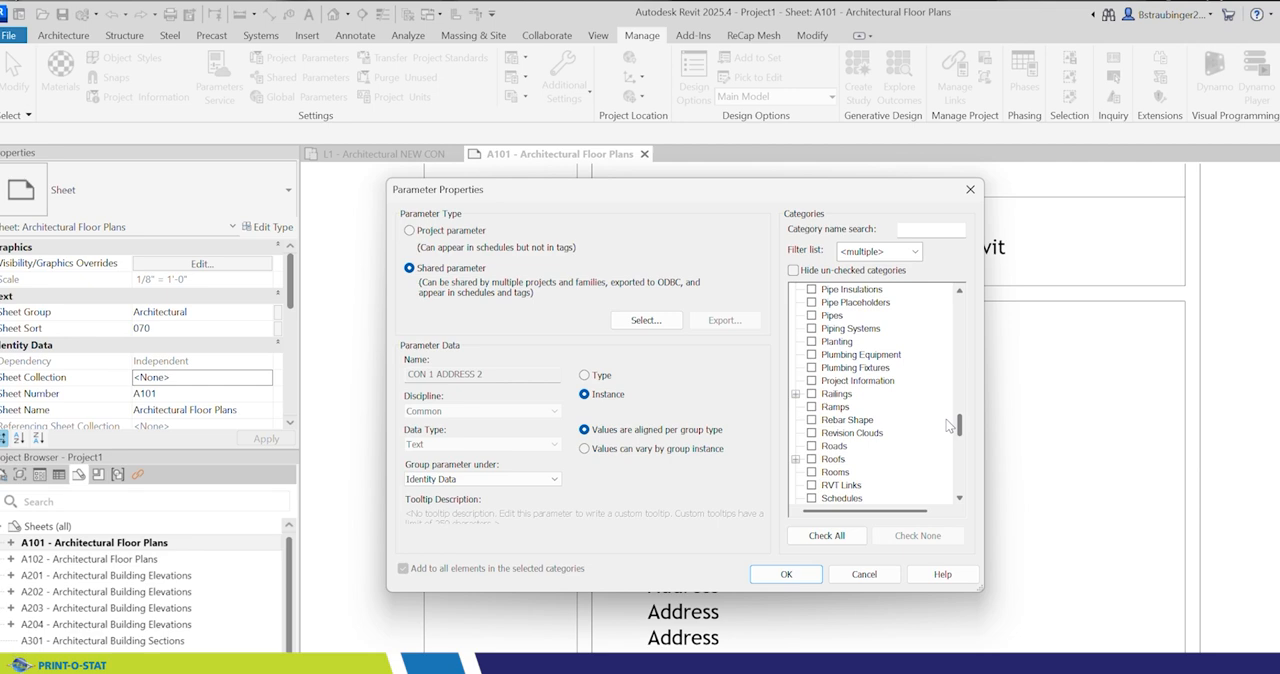
{"action": "left_click", "coordinate": [811, 381]}
{"action": "left_click", "coordinate": [790, 578]}
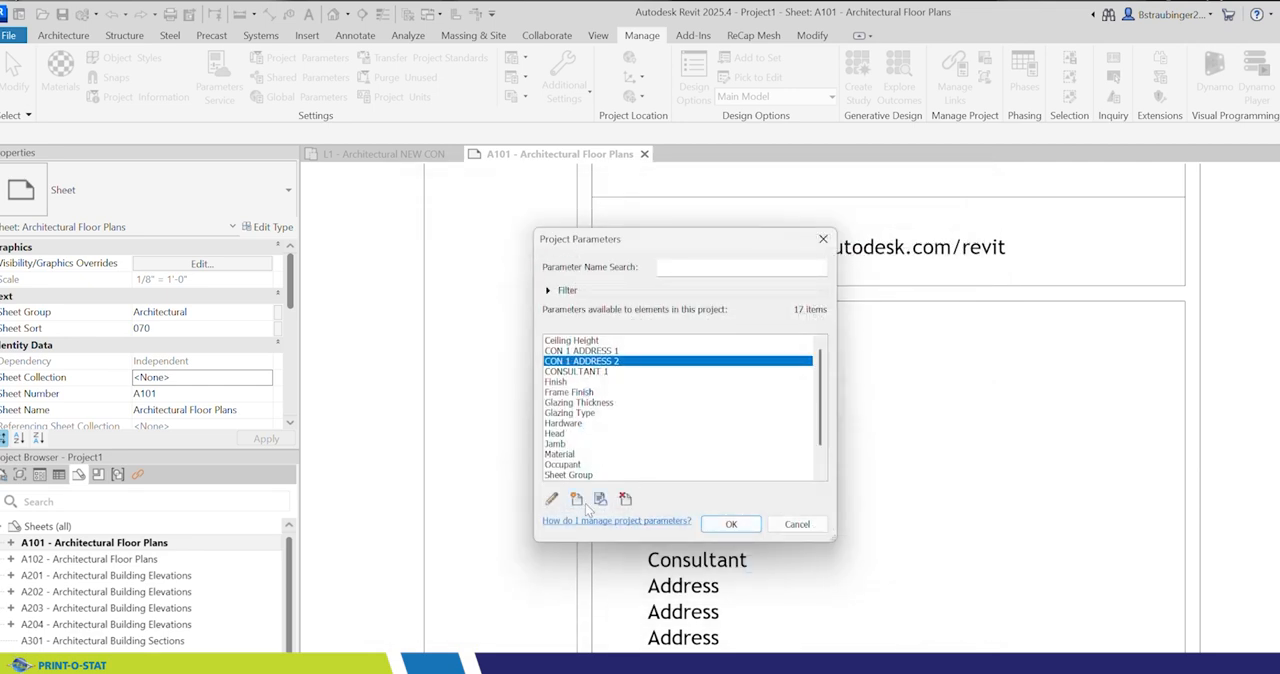
Step: Create a project parameter from the shared parameter CON 1 ADDRESS 3 in the TITLE BLOCKS group
{"action": "left_click", "coordinate": [577, 499]}
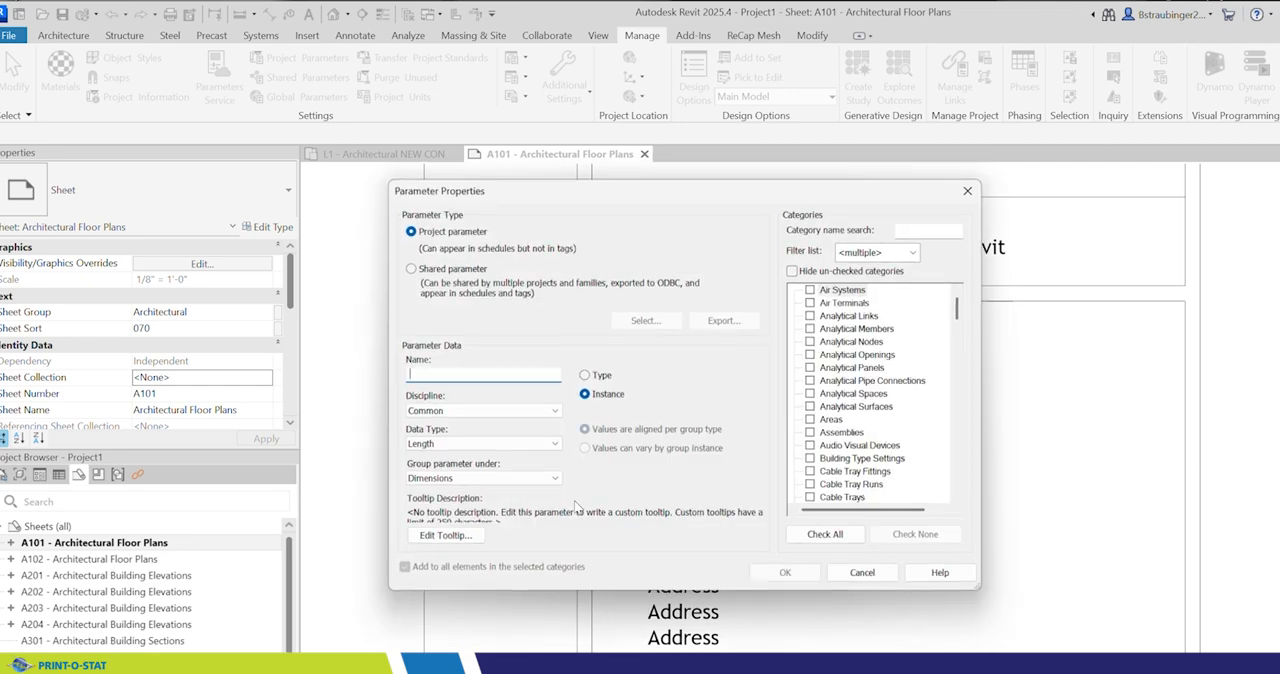
{"action": "left_click", "coordinate": [409, 268]}
{"action": "left_click", "coordinate": [646, 320]}
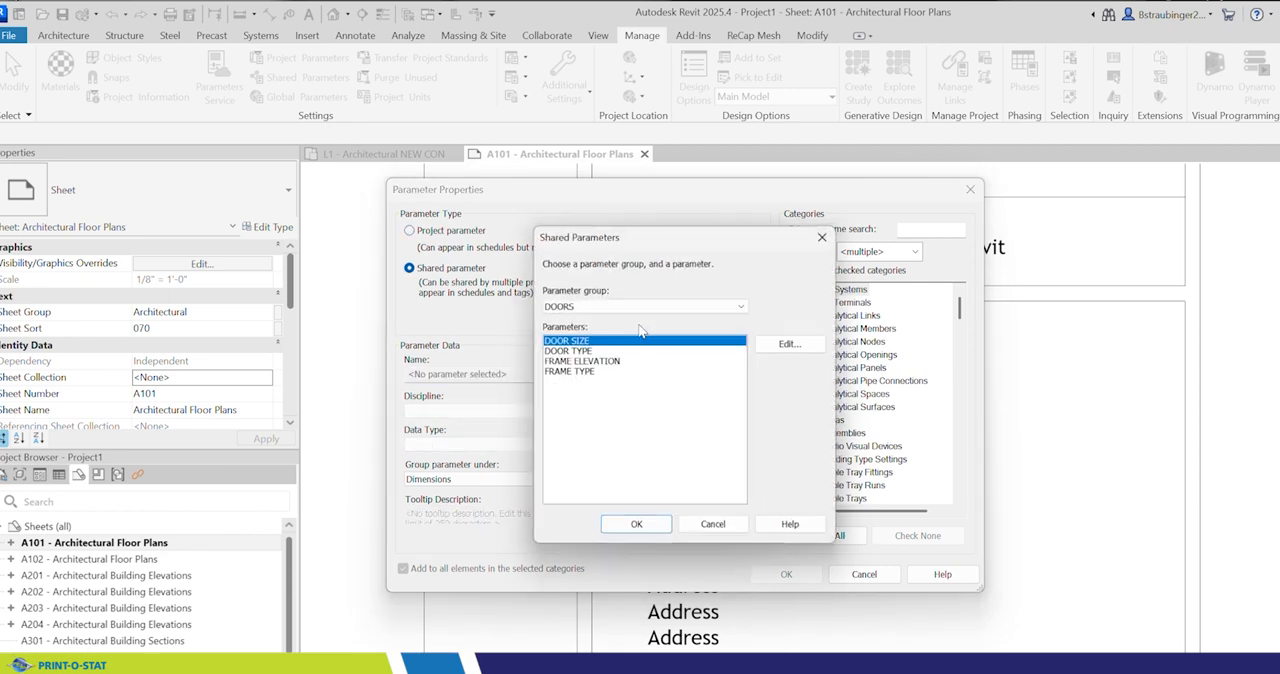
{"action": "left_click", "coordinate": [645, 305]}
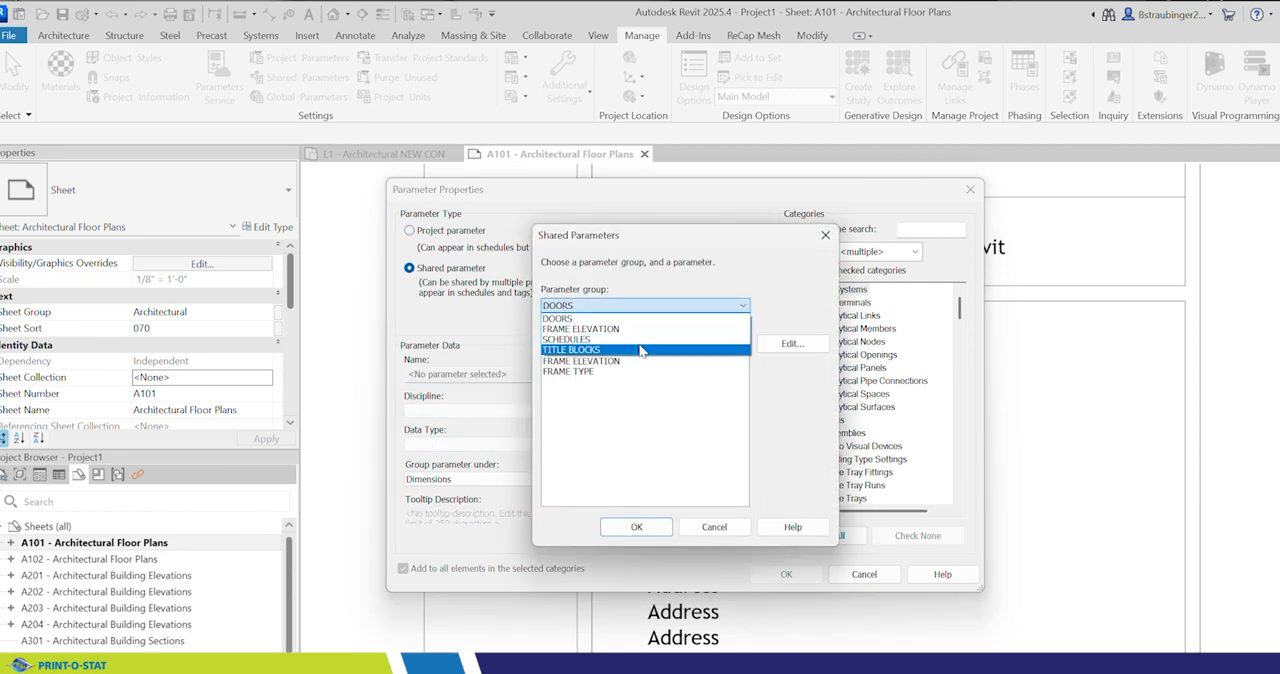
{"action": "left_click", "coordinate": [641, 350]}
{"action": "left_click", "coordinate": [586, 362]}
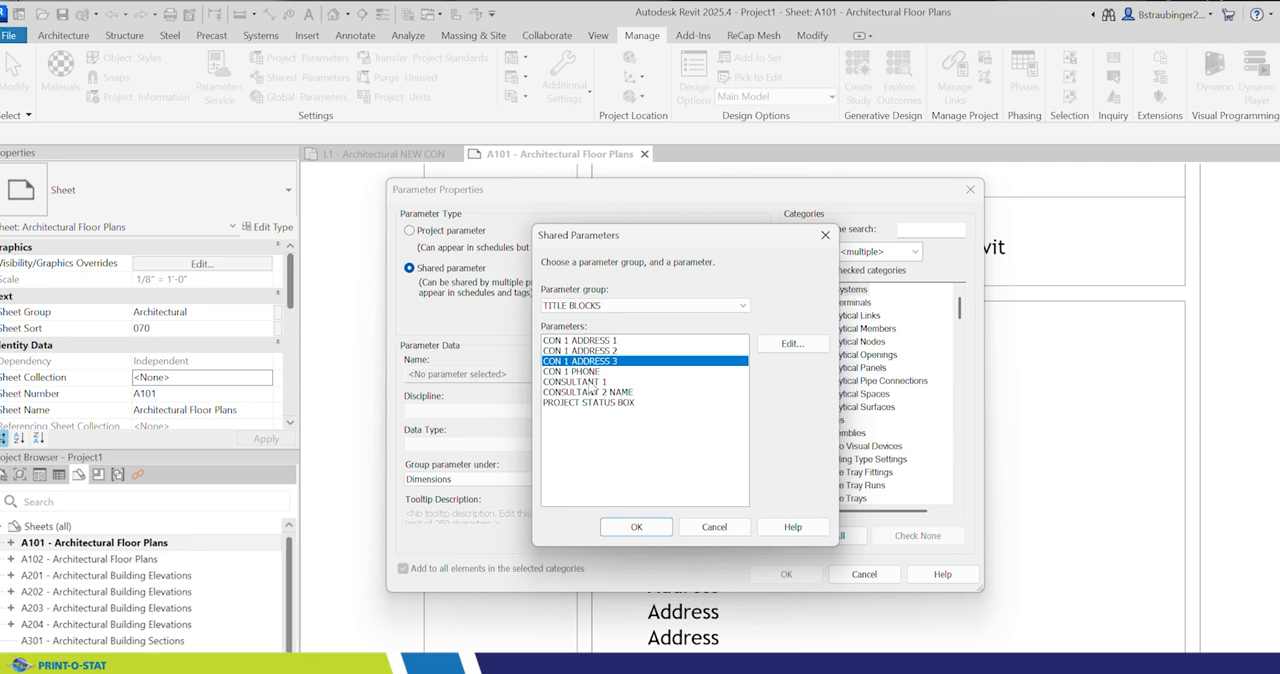
{"action": "left_click", "coordinate": [636, 527]}
Step: Group CON 1 ADDRESS 3 under Identity Data, assign it to the Project Information category, and add it to the project
{"action": "left_click", "coordinate": [558, 479]}
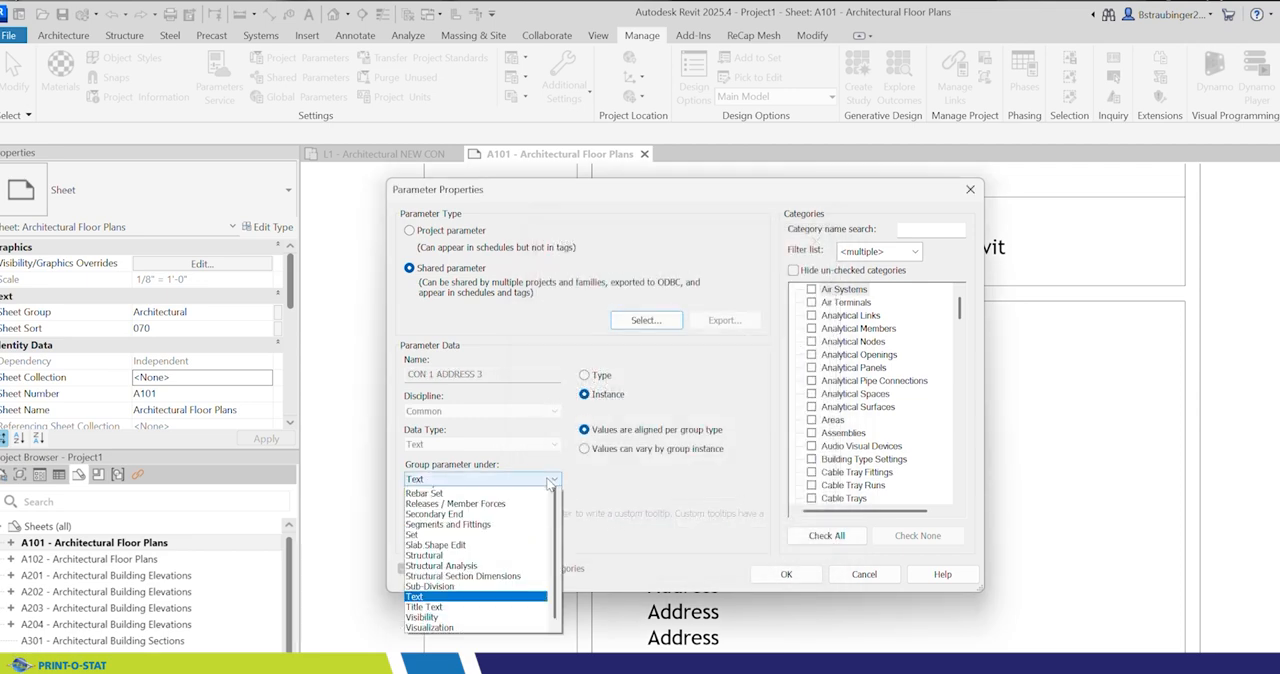
{"action": "scroll", "coordinate": [485, 505], "scroll_direction": "up", "scroll_amount": 5}
{"action": "left_click", "coordinate": [484, 500]}
{"action": "left_click", "coordinate": [507, 482]}
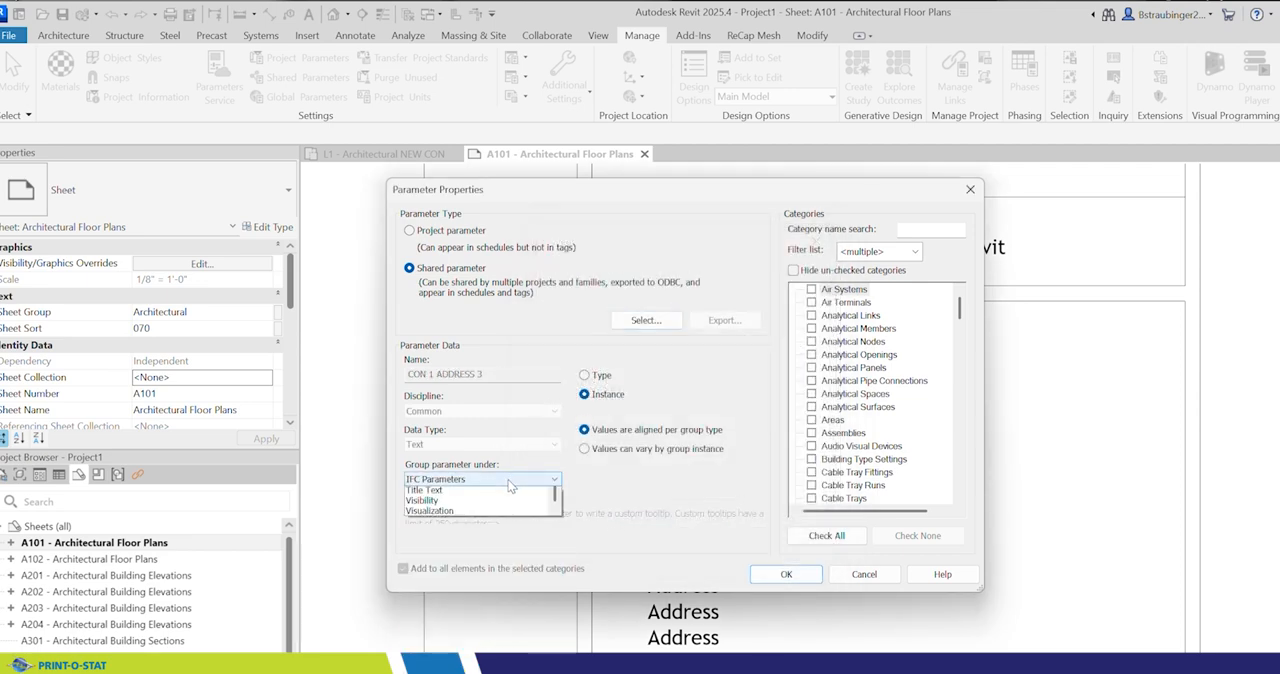
{"action": "left_click", "coordinate": [486, 492]}
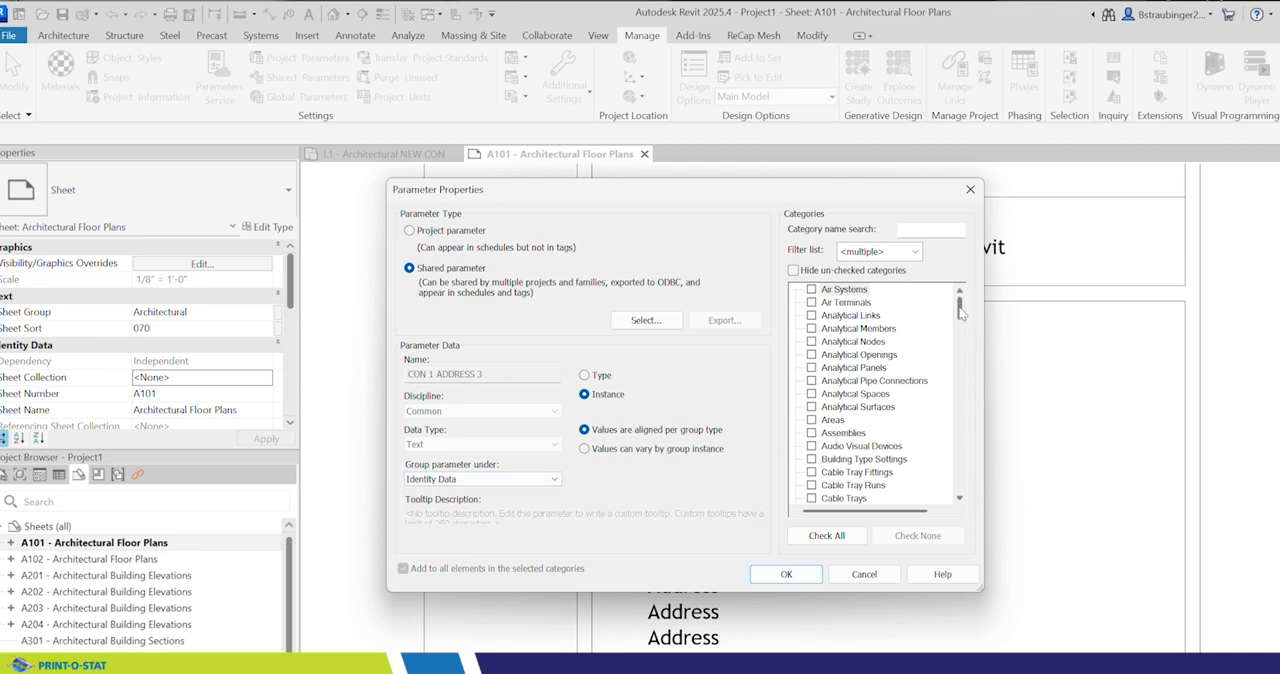
{"action": "left_click_drag", "start_coordinate": [959, 306], "coordinate": [958, 418]}
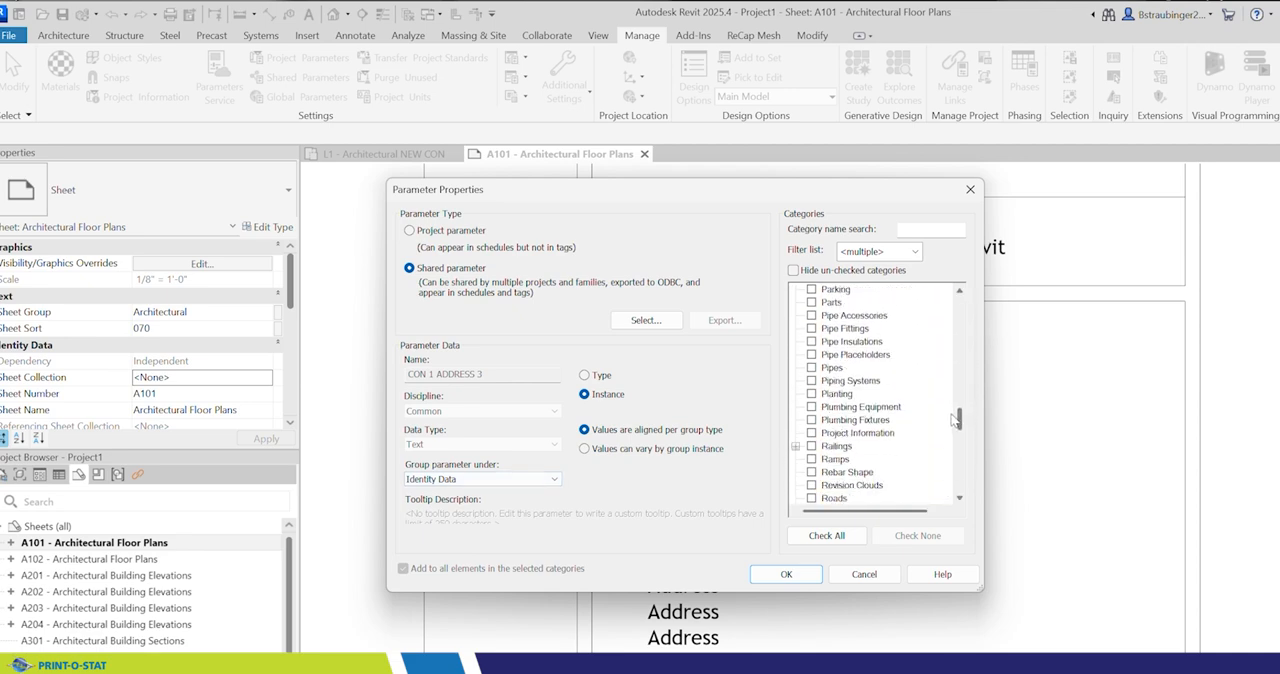
{"action": "left_click", "coordinate": [811, 433]}
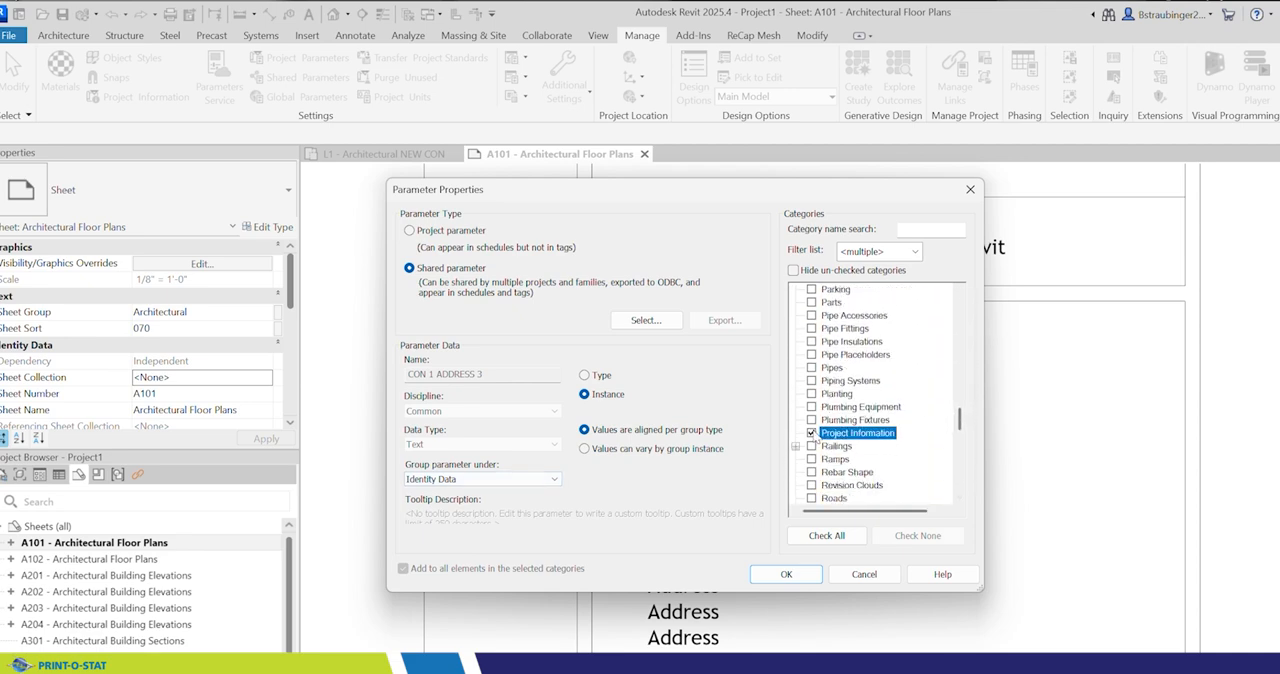
{"action": "left_click", "coordinate": [786, 574]}
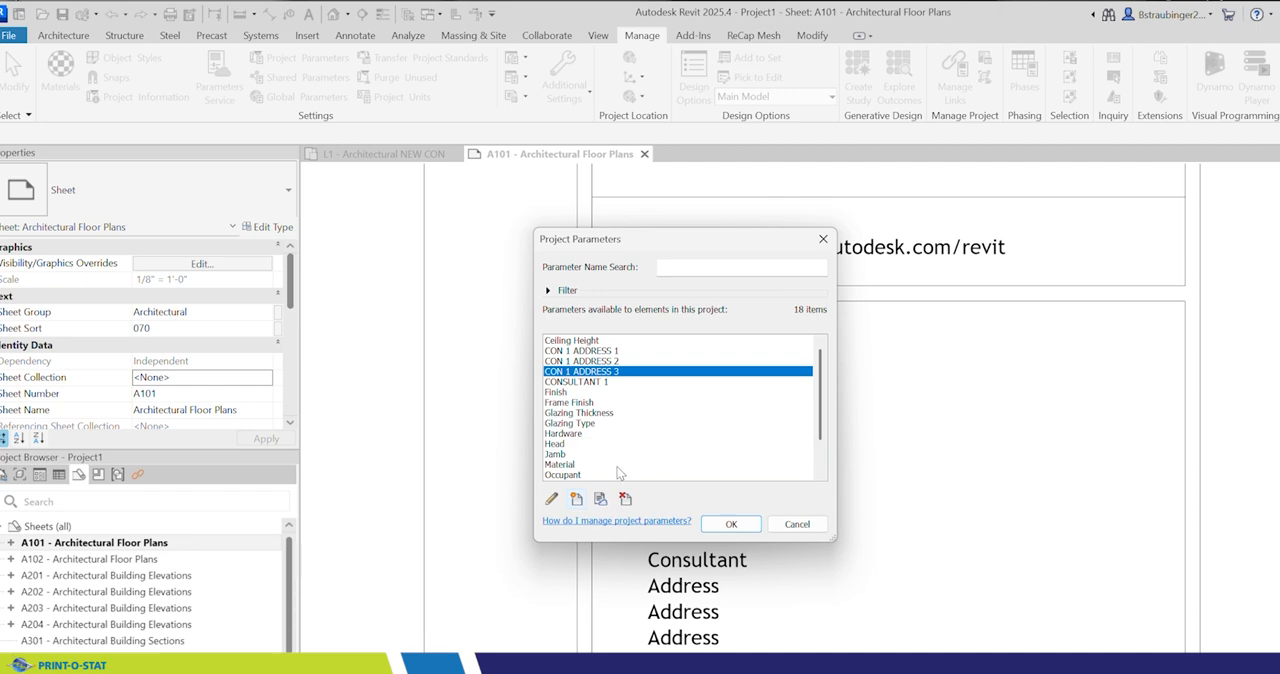
Step: Create another project parameter from the shared parameter CON 1 PHONE in the TITLE BLOCKS group
{"action": "left_click", "coordinate": [577, 499]}
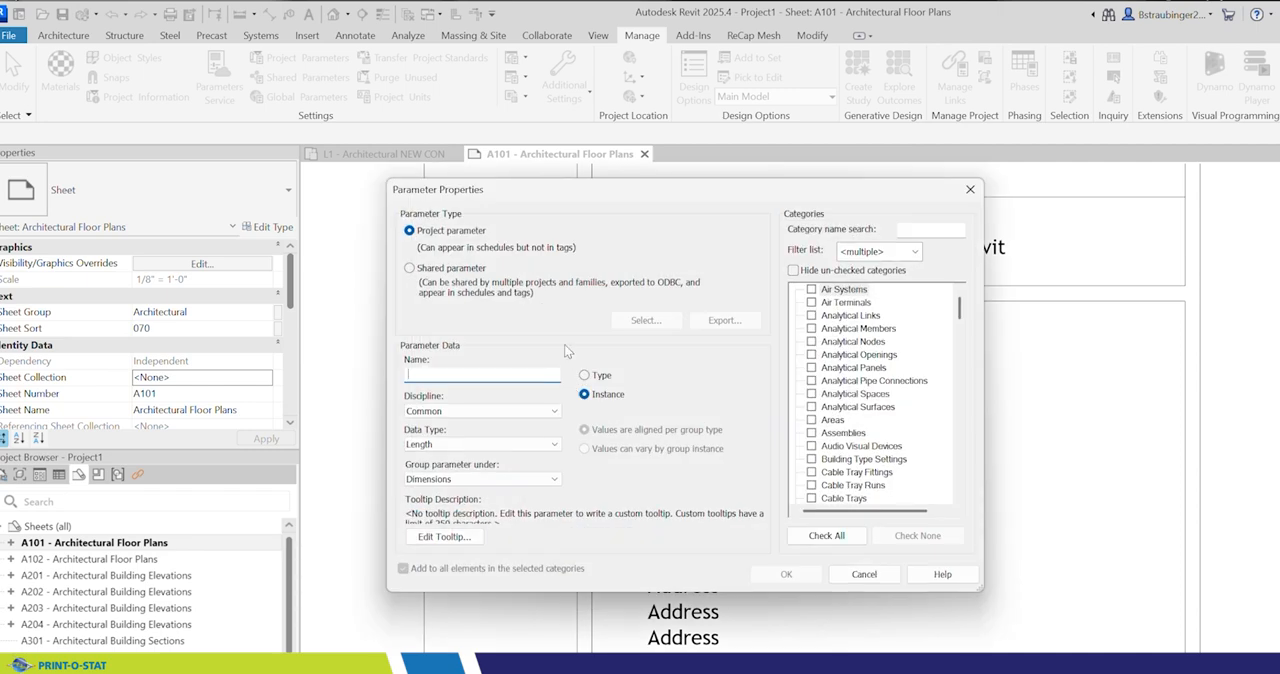
{"action": "left_click", "coordinate": [409, 268]}
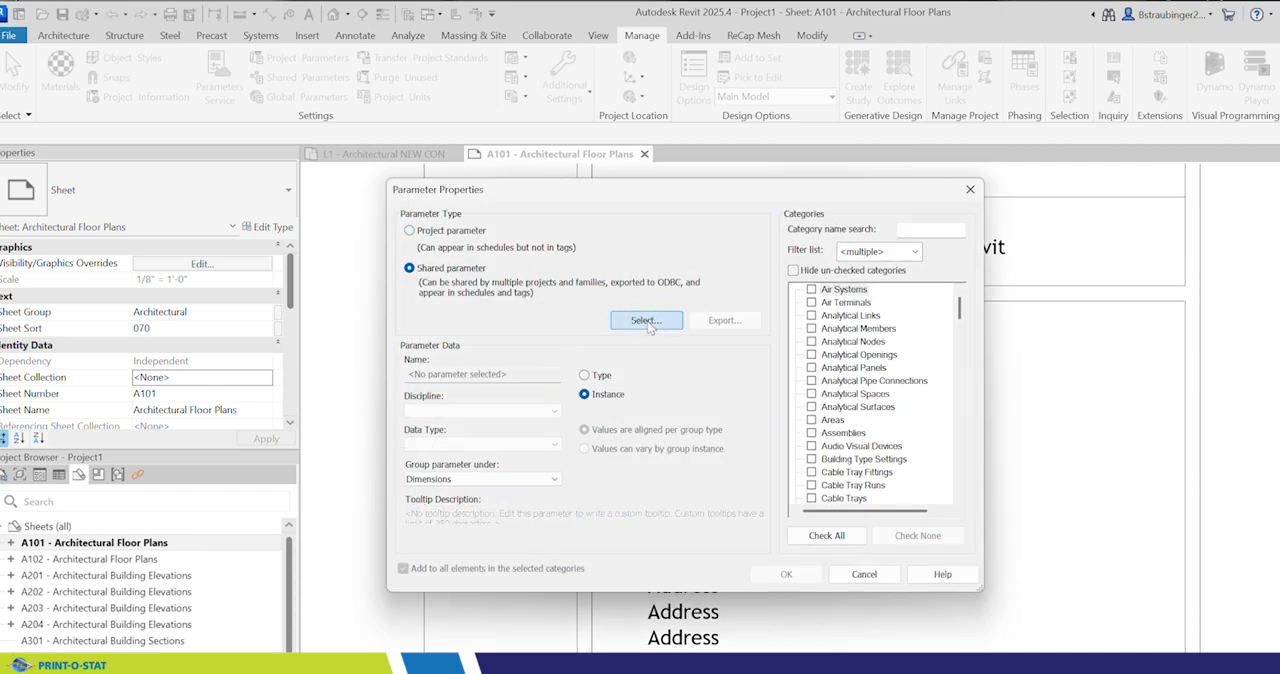
{"action": "left_click", "coordinate": [622, 320]}
{"action": "left_click", "coordinate": [648, 306]}
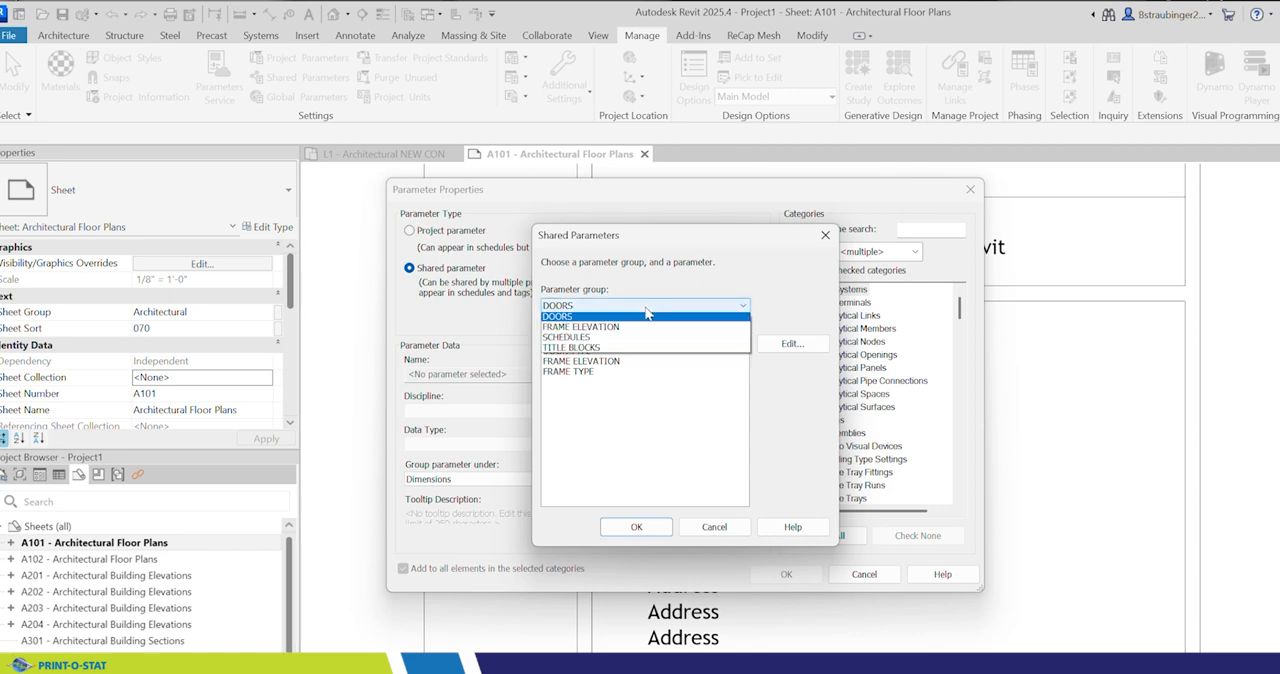
{"action": "left_click", "coordinate": [622, 353]}
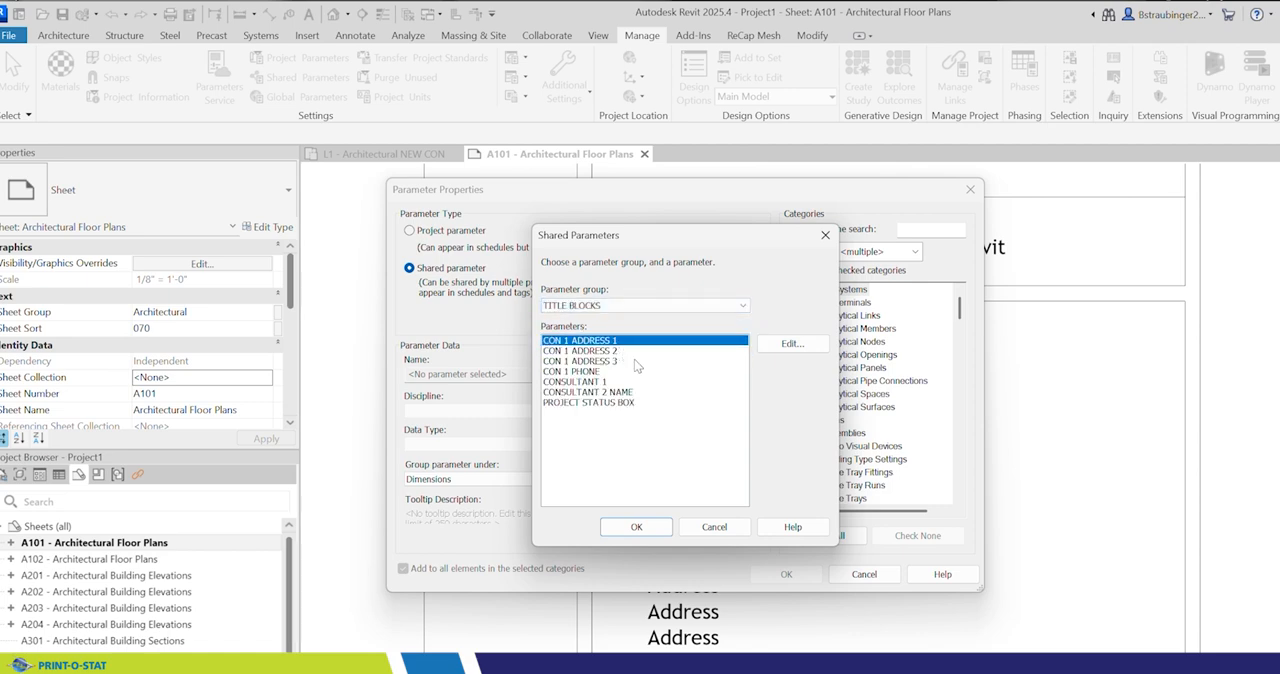
{"action": "left_click", "coordinate": [567, 371]}
{"action": "left_click", "coordinate": [645, 528]}
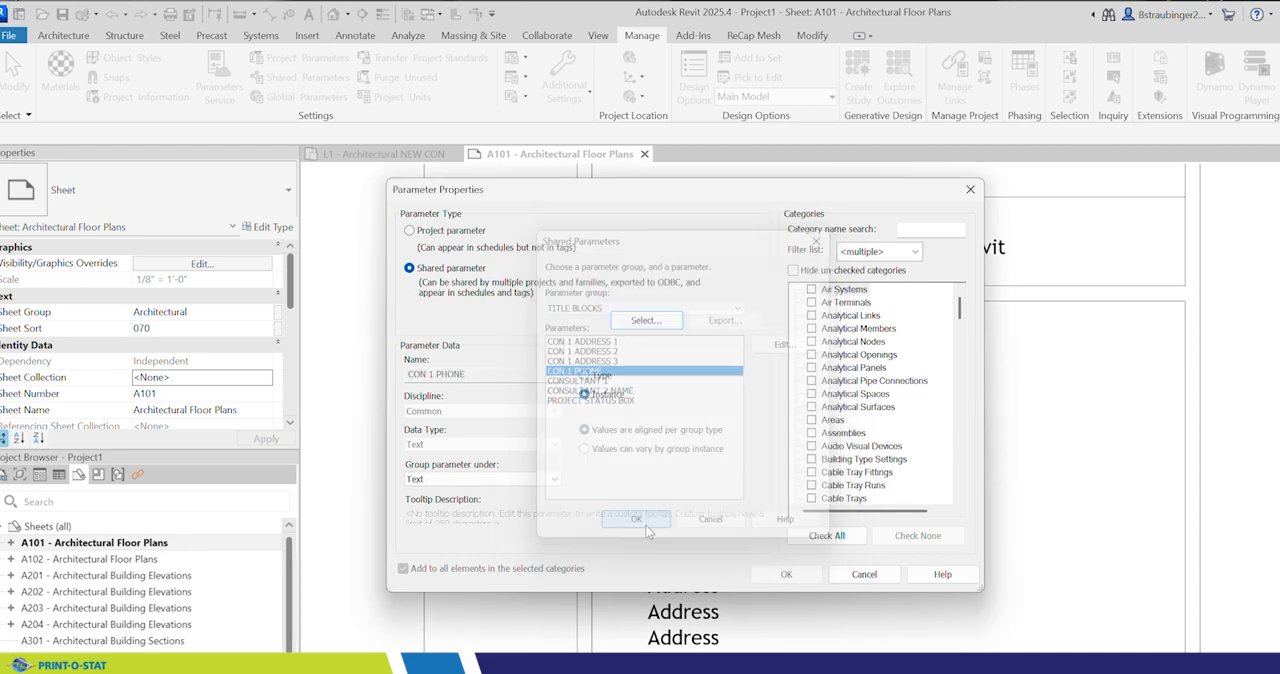
Step: Group CON 1 PHONE under Identity Data, assign it to the Project Information category, and accept the project parameters
{"action": "left_click", "coordinate": [550, 480]}
{"action": "left_click", "coordinate": [470, 560]}
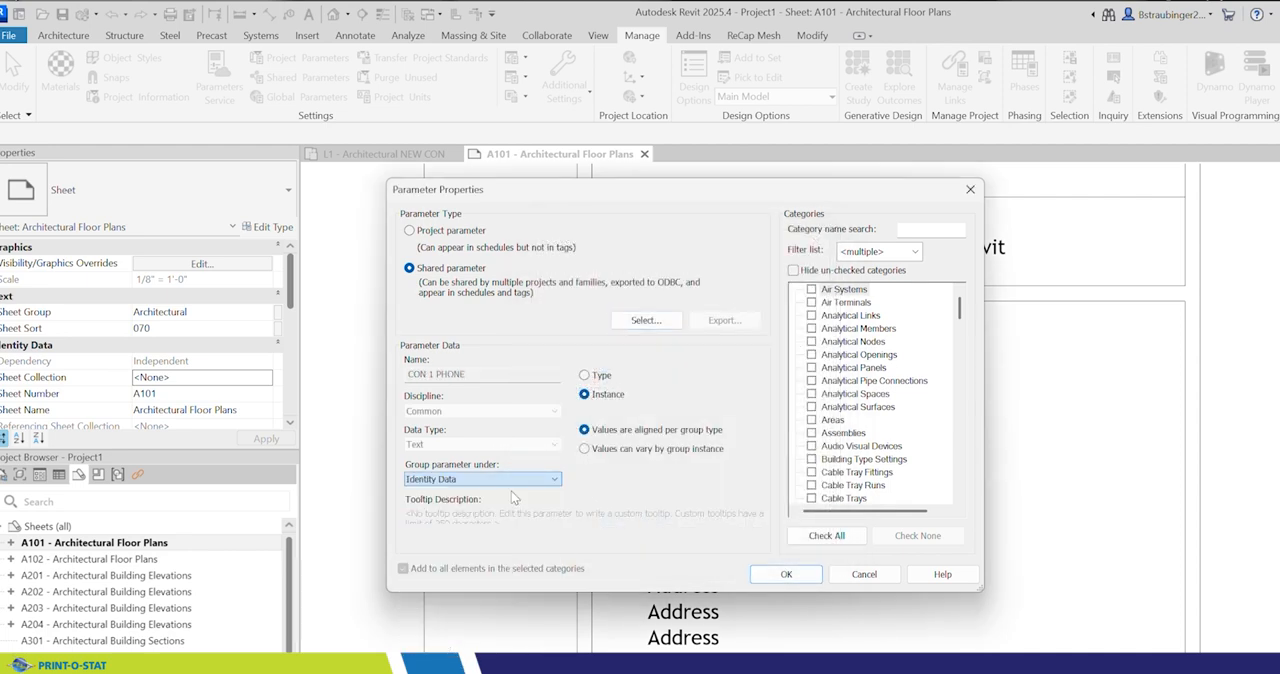
{"action": "left_click_drag", "start_coordinate": [959, 308], "coordinate": [953, 418]}
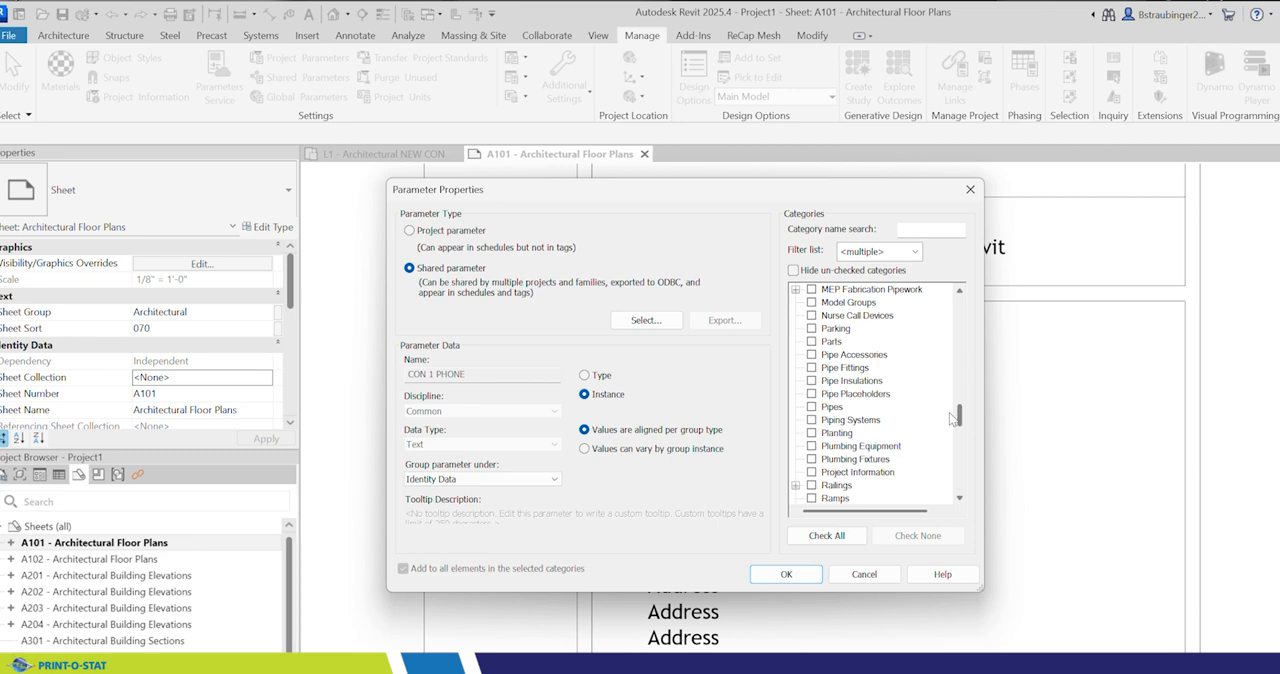
{"action": "left_click", "coordinate": [811, 472]}
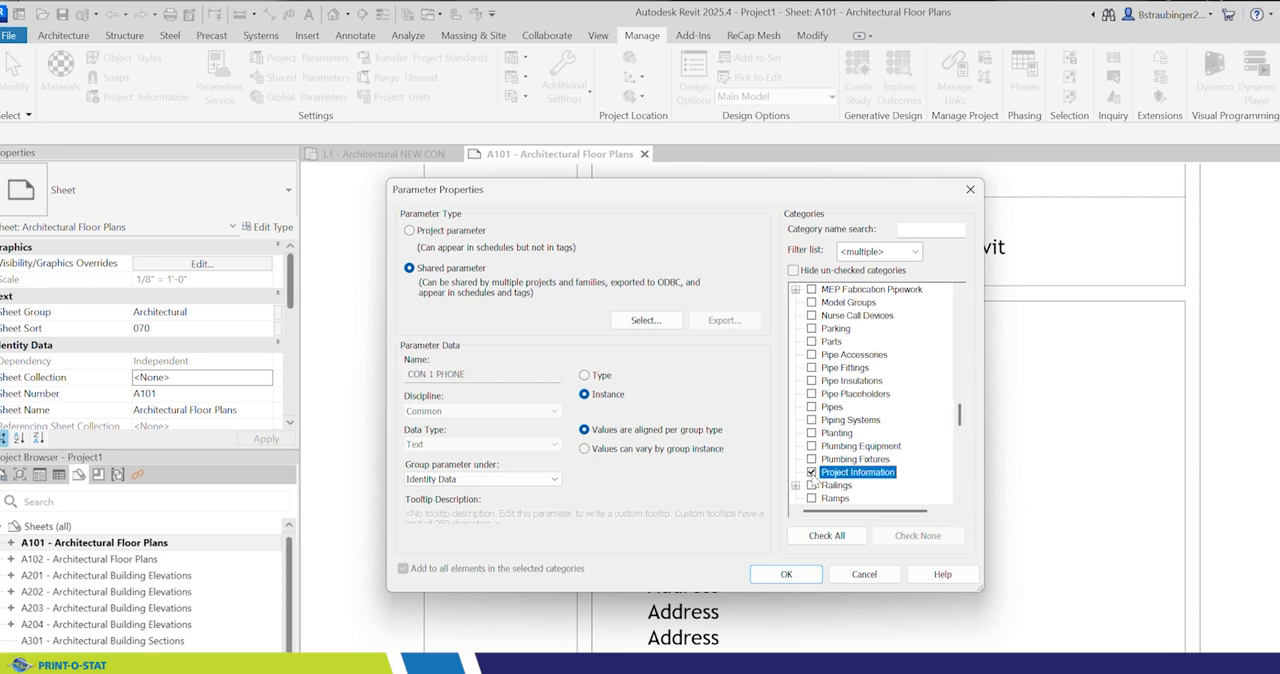
{"action": "left_click", "coordinate": [788, 574]}
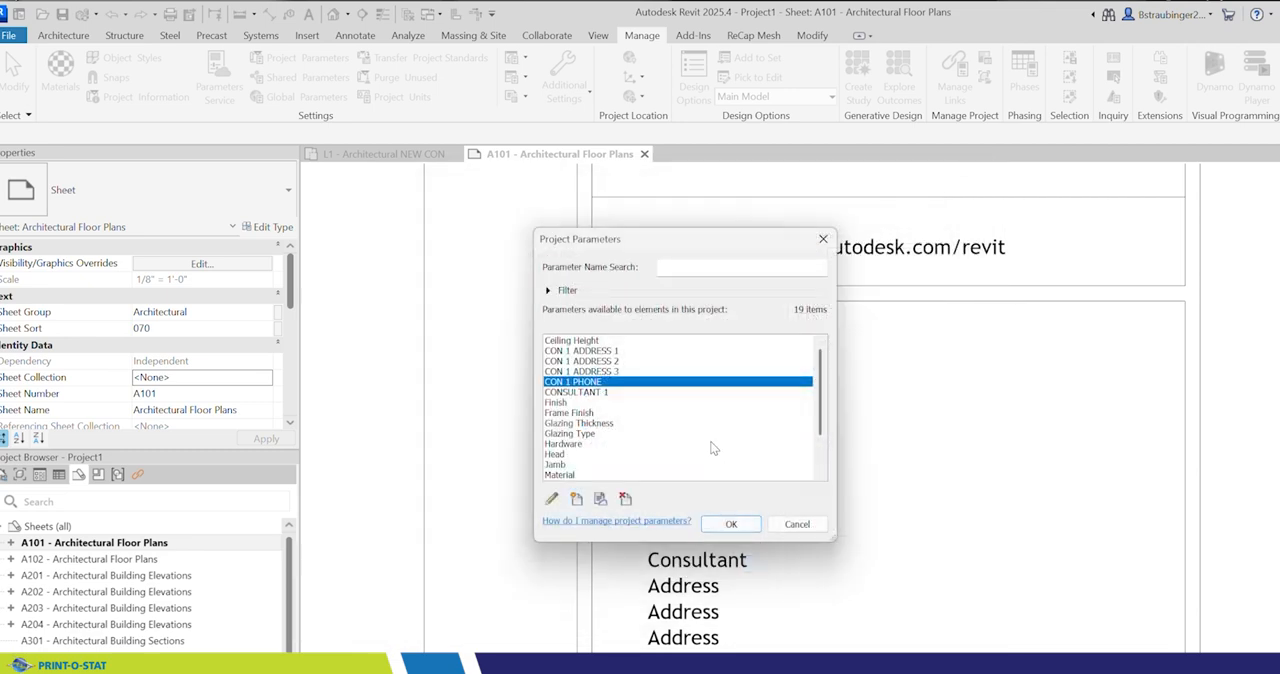
{"action": "left_click", "coordinate": [731, 525]}
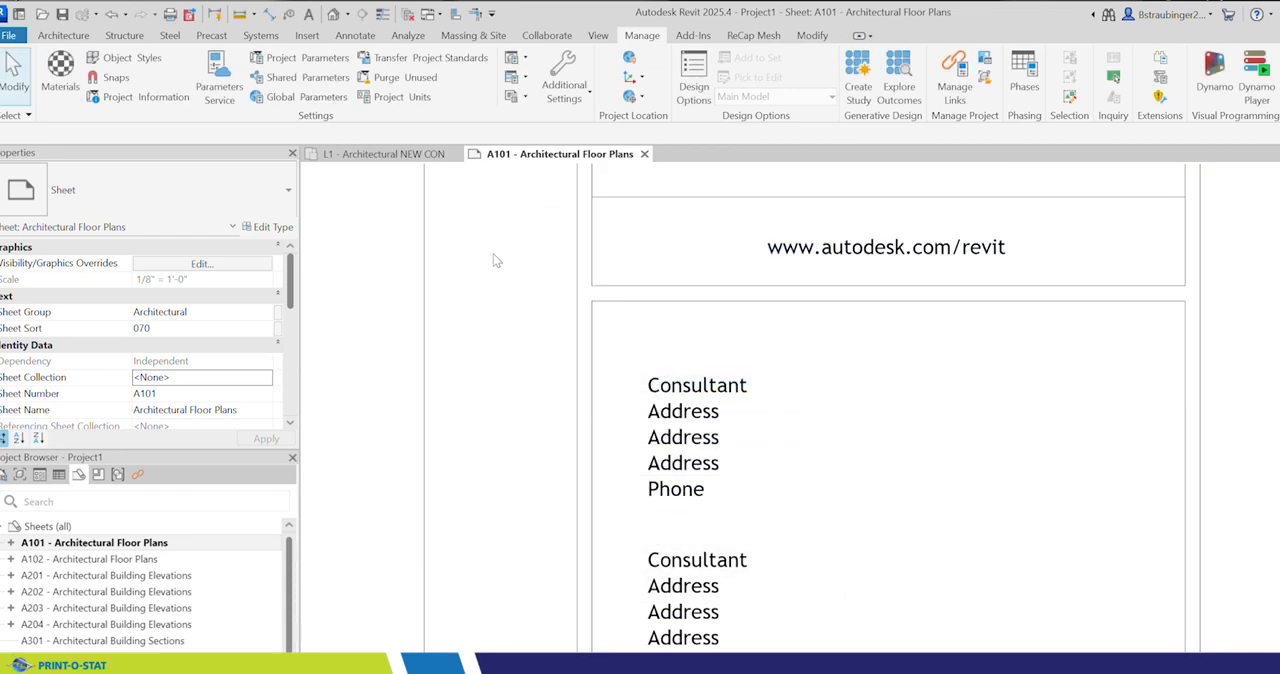
Step: Set CONSULTANT 1 to "abe consultants" in the Project Information
{"action": "left_click", "coordinate": [115, 97]}
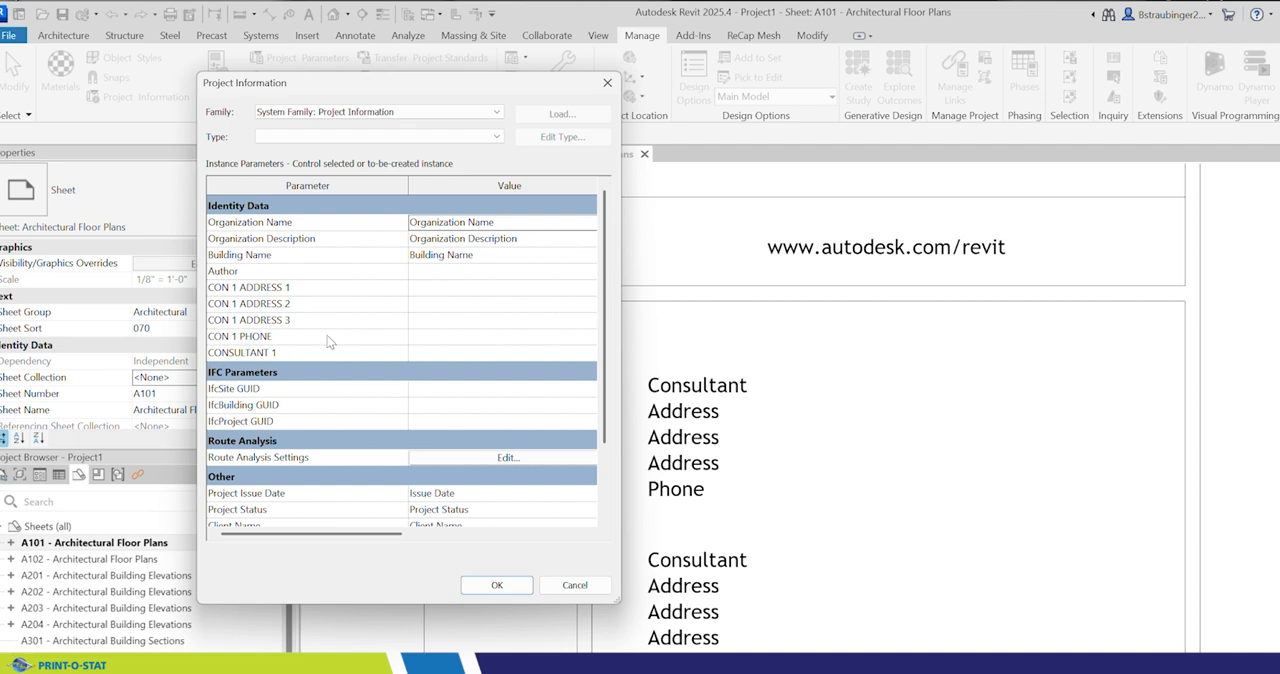
{"action": "scroll", "coordinate": [445, 360], "scroll_direction": "right", "scroll_amount": 3}
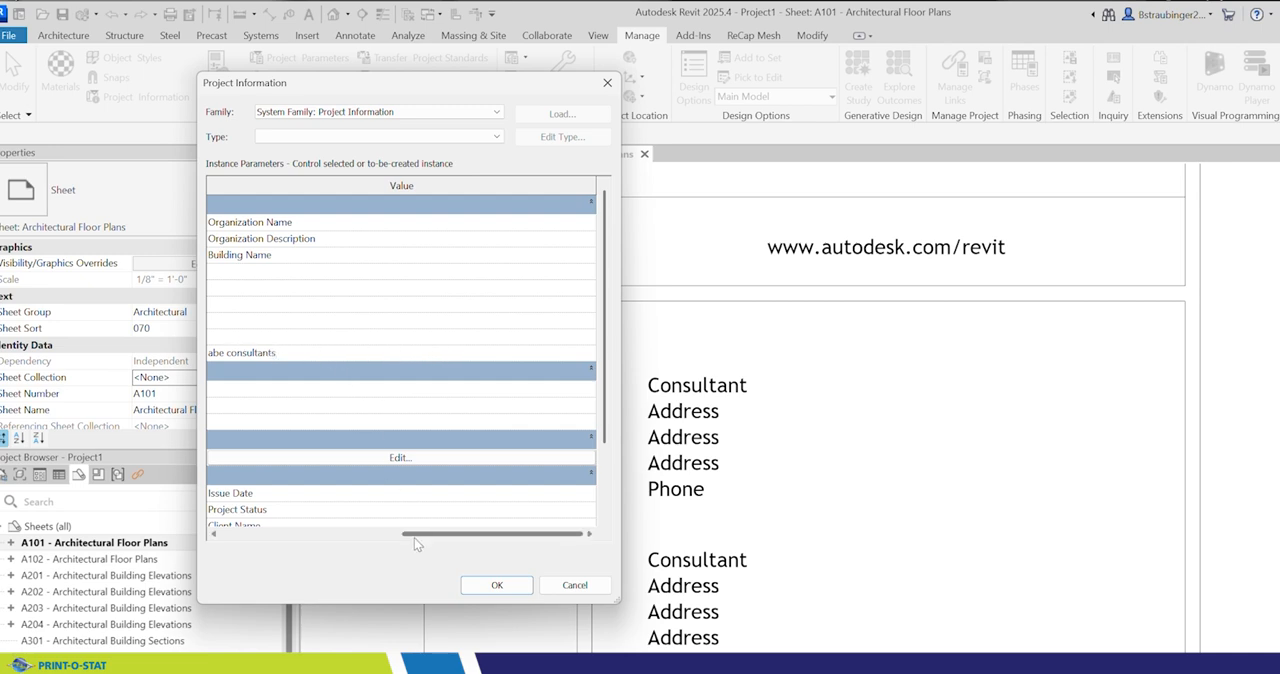
{"action": "left_click_drag", "start_coordinate": [415, 535], "coordinate": [292, 533]}
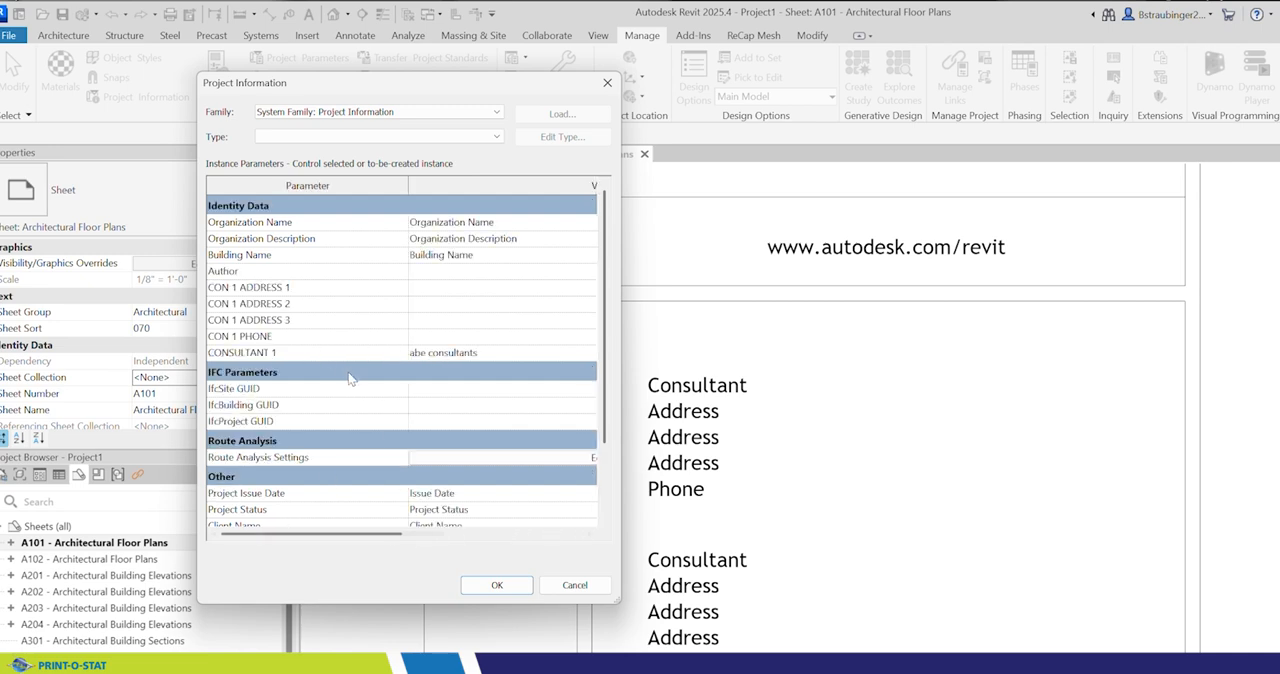
Step: Fill in CON 1 ADDRESS 1 and CON 1 ADDRESS 2 with the consultant's address, enter the phone number in CON 1 PHONE, and apply
{"action": "scroll", "coordinate": [442, 290], "scroll_direction": "right", "scroll_amount": 3}
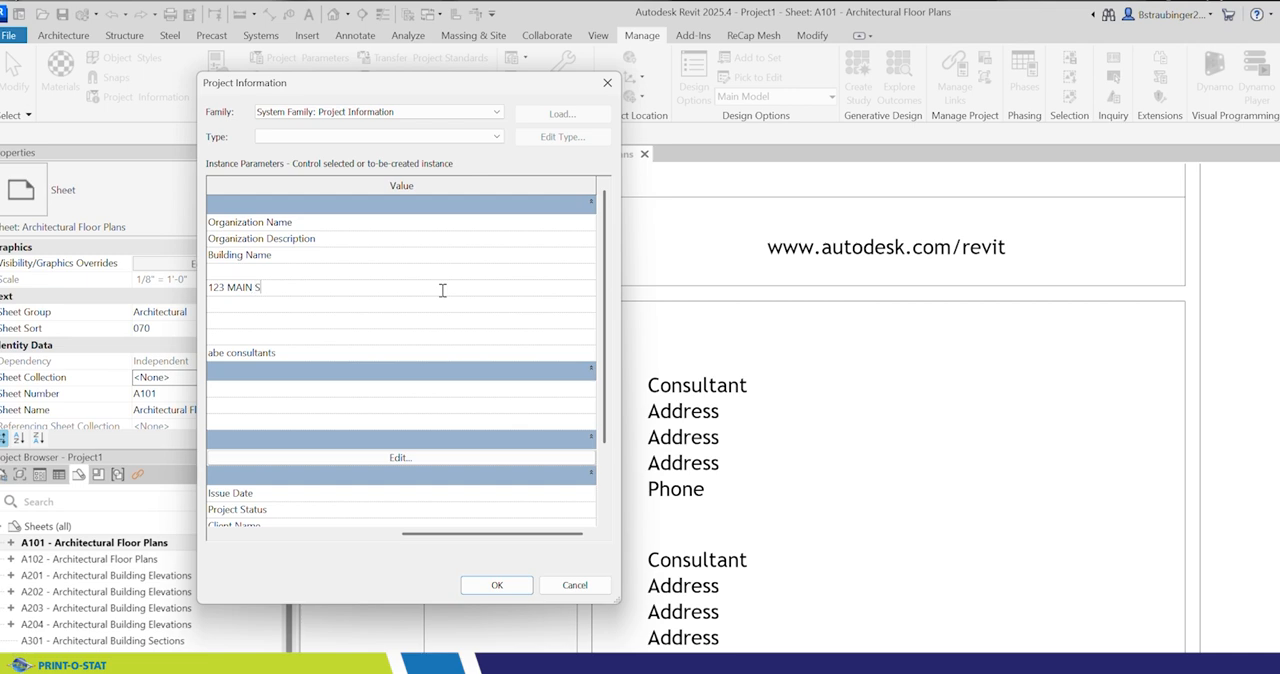
{"action": "left_click", "coordinate": [282, 305]}
{"action": "left_click_drag", "start_coordinate": [450, 538], "coordinate": [276, 537]}
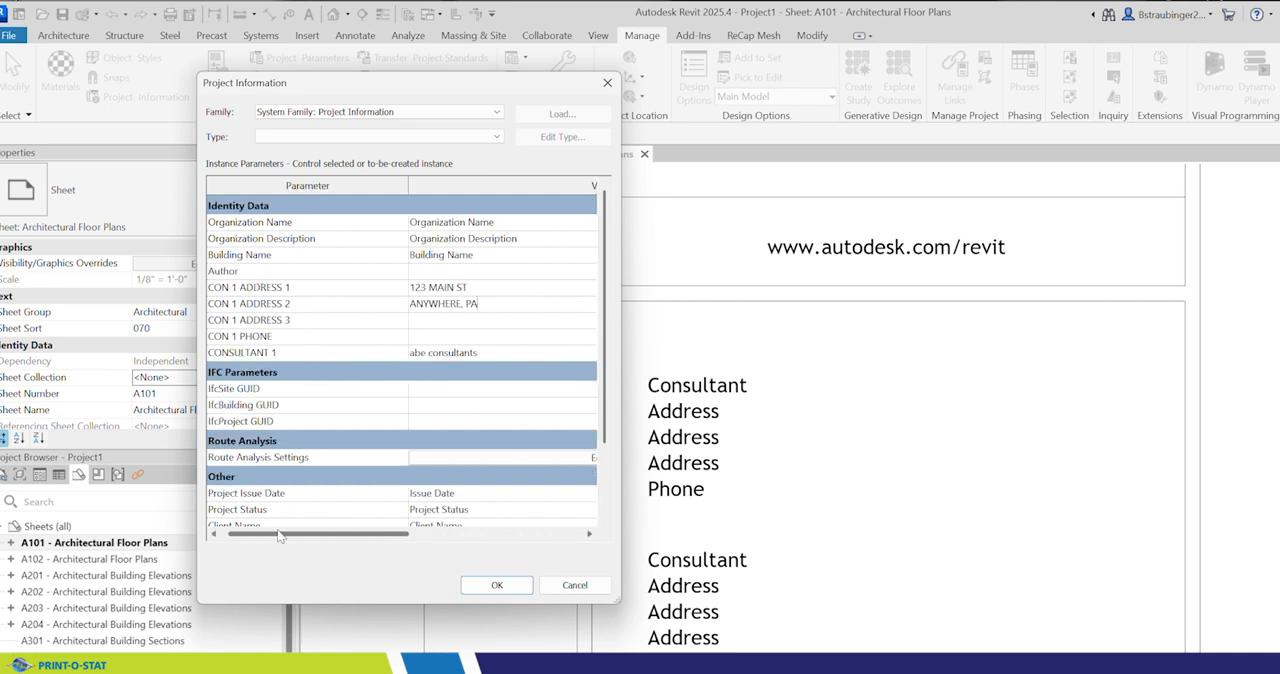
{"action": "left_click", "coordinate": [429, 338]}
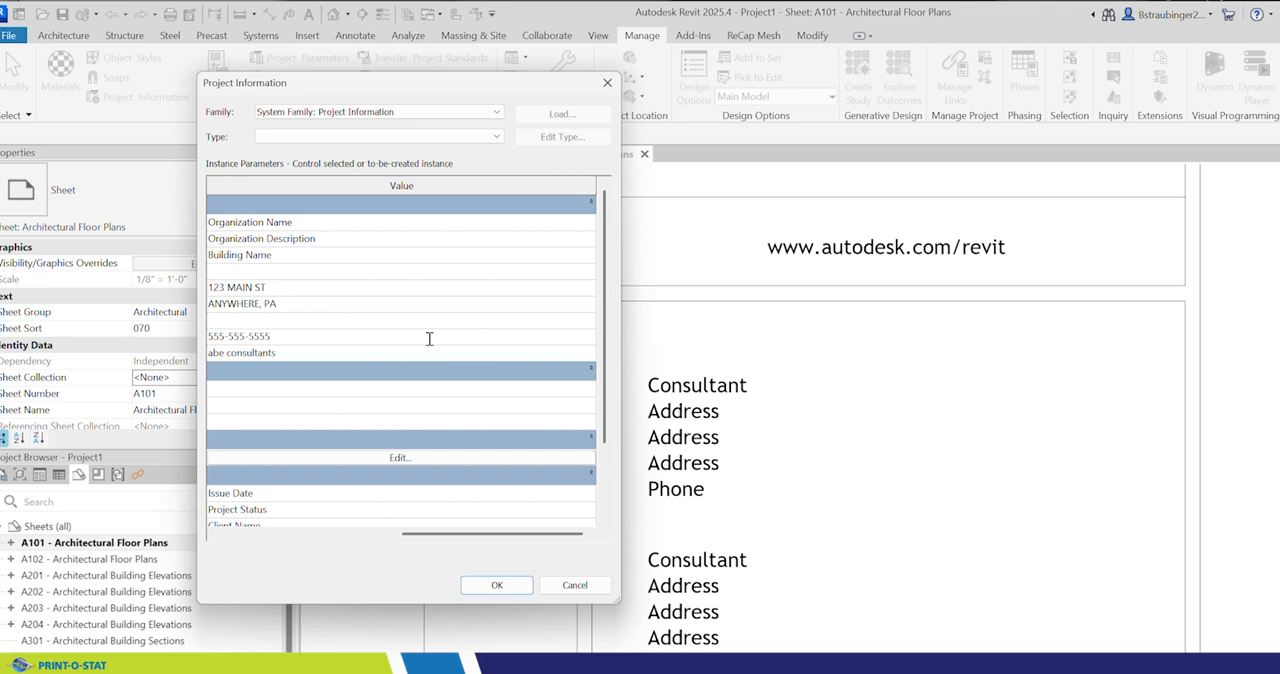
{"action": "left_click", "coordinate": [497, 585]}
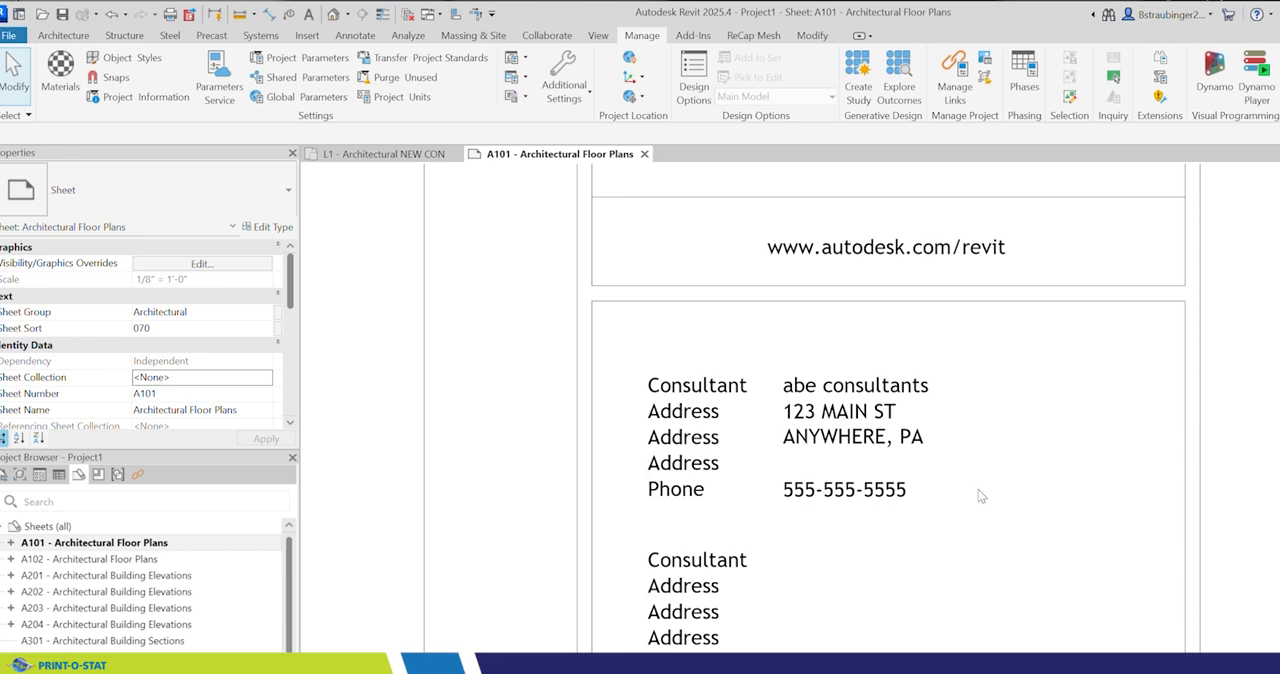
Step: Change the last four digits of the consultant's phone number in the Project Information and apply the edit
{"action": "scroll", "coordinate": [930, 444], "scroll_direction": "down", "scroll_amount": 4}
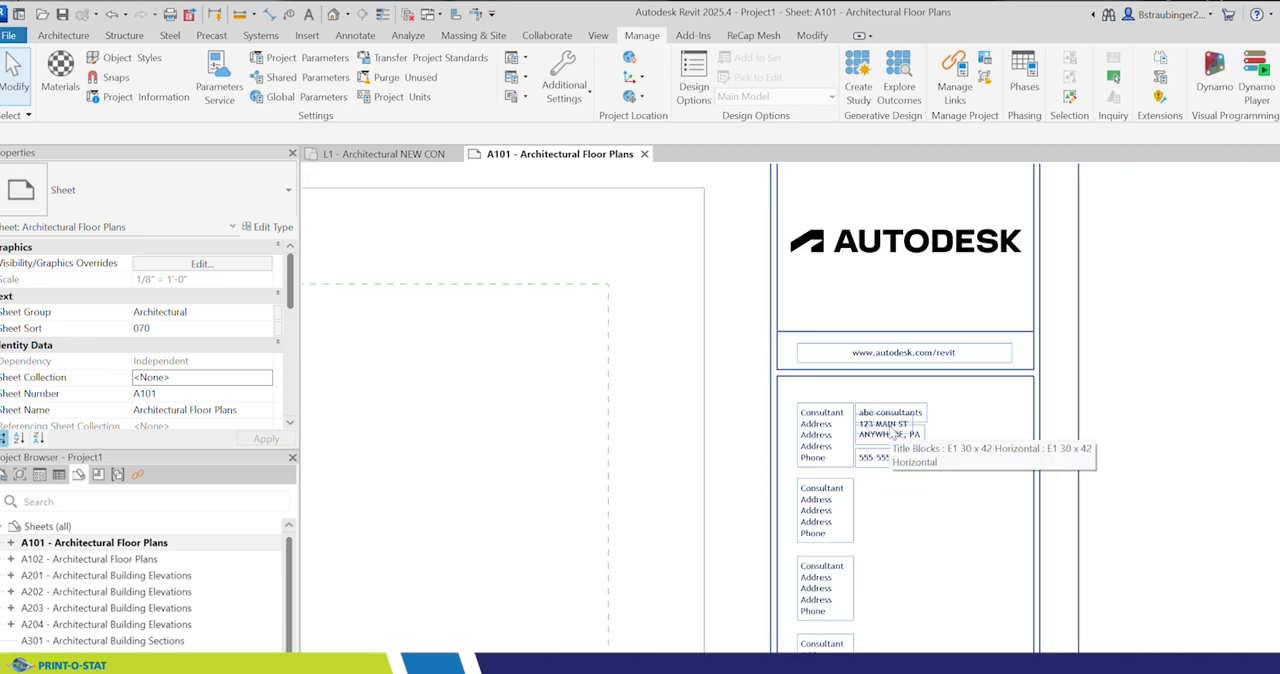
{"action": "scroll", "coordinate": [1046, 451], "scroll_direction": "down", "scroll_amount": 5}
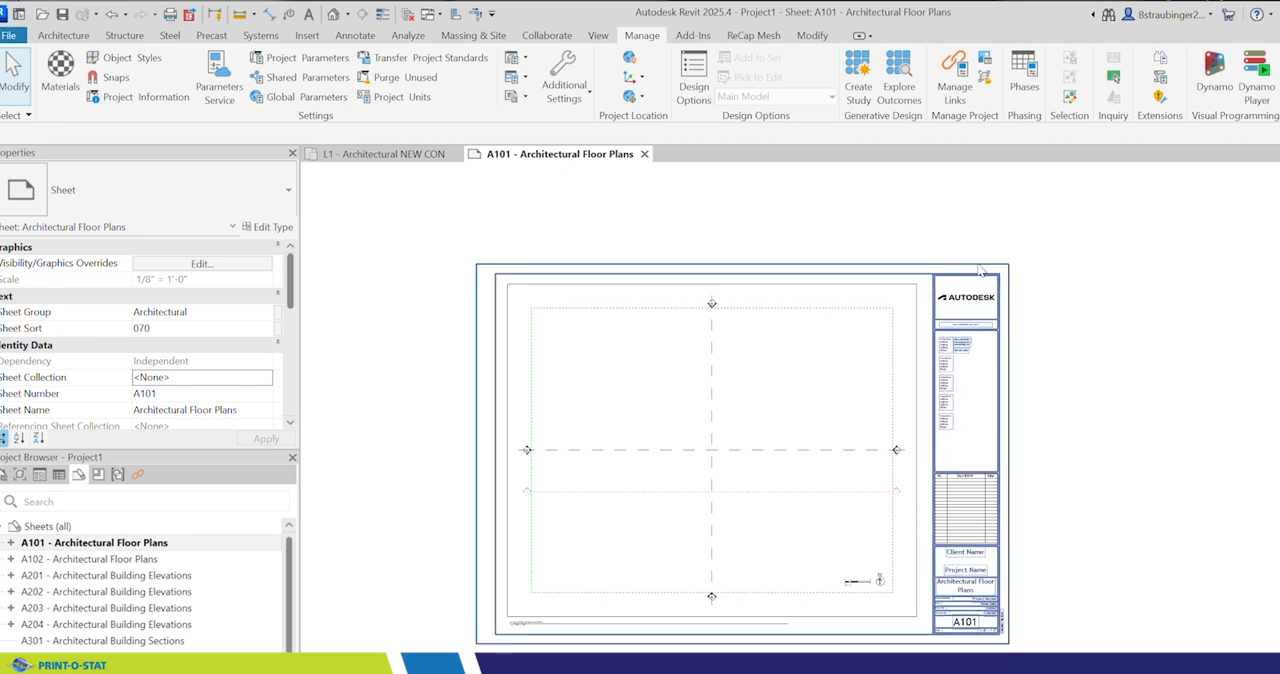
{"action": "scroll", "coordinate": [965, 352], "scroll_direction": "up", "scroll_amount": 5}
{"action": "middle_click_drag", "start_coordinate": [1121, 305], "coordinate": [988, 309]}
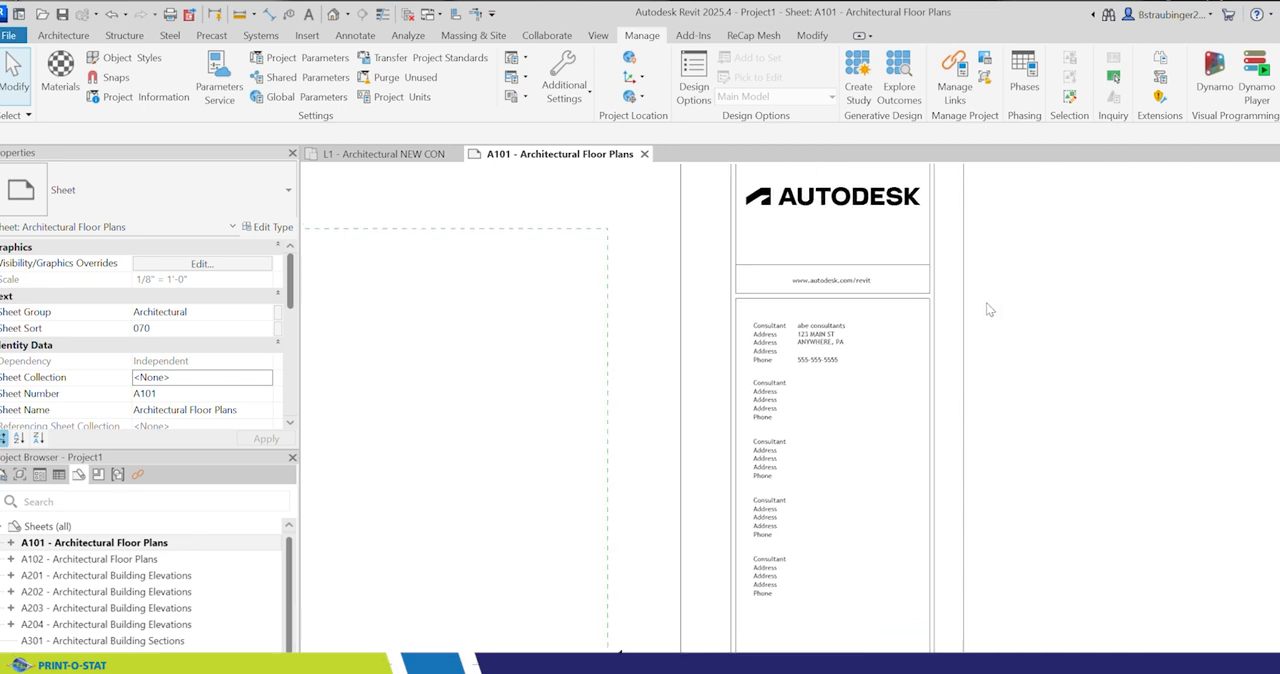
{"action": "left_click", "coordinate": [140, 97]}
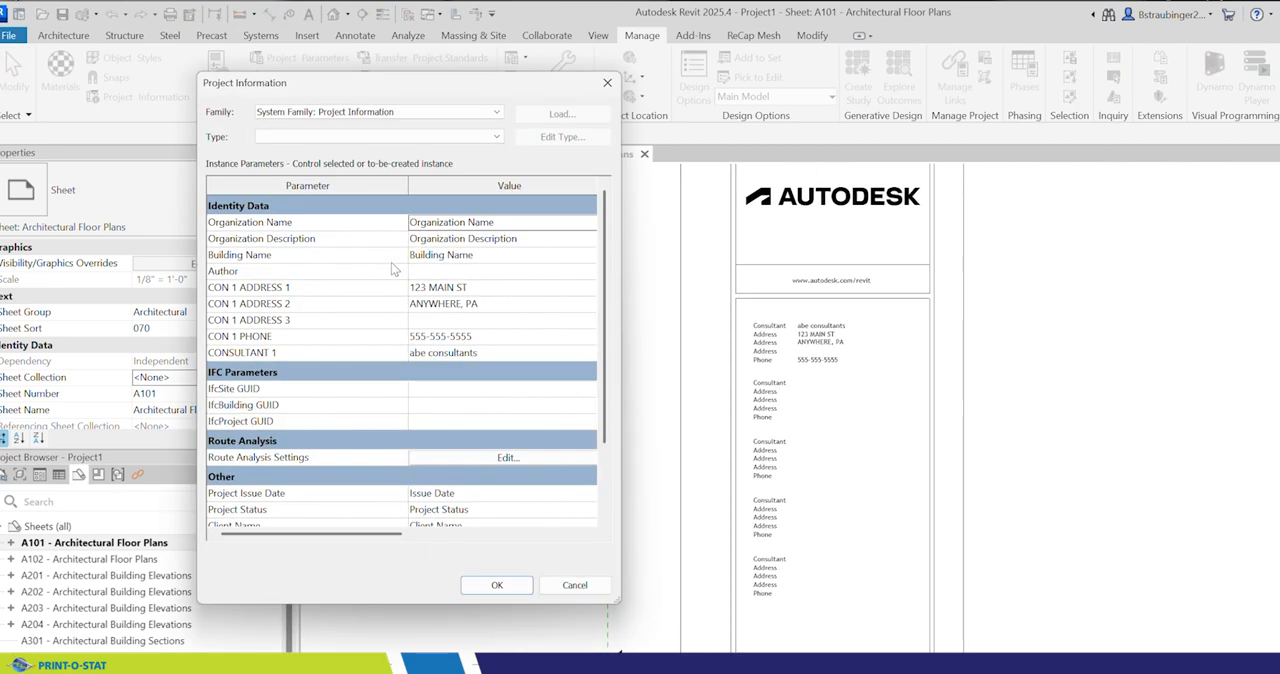
{"action": "left_click", "coordinate": [503, 338]}
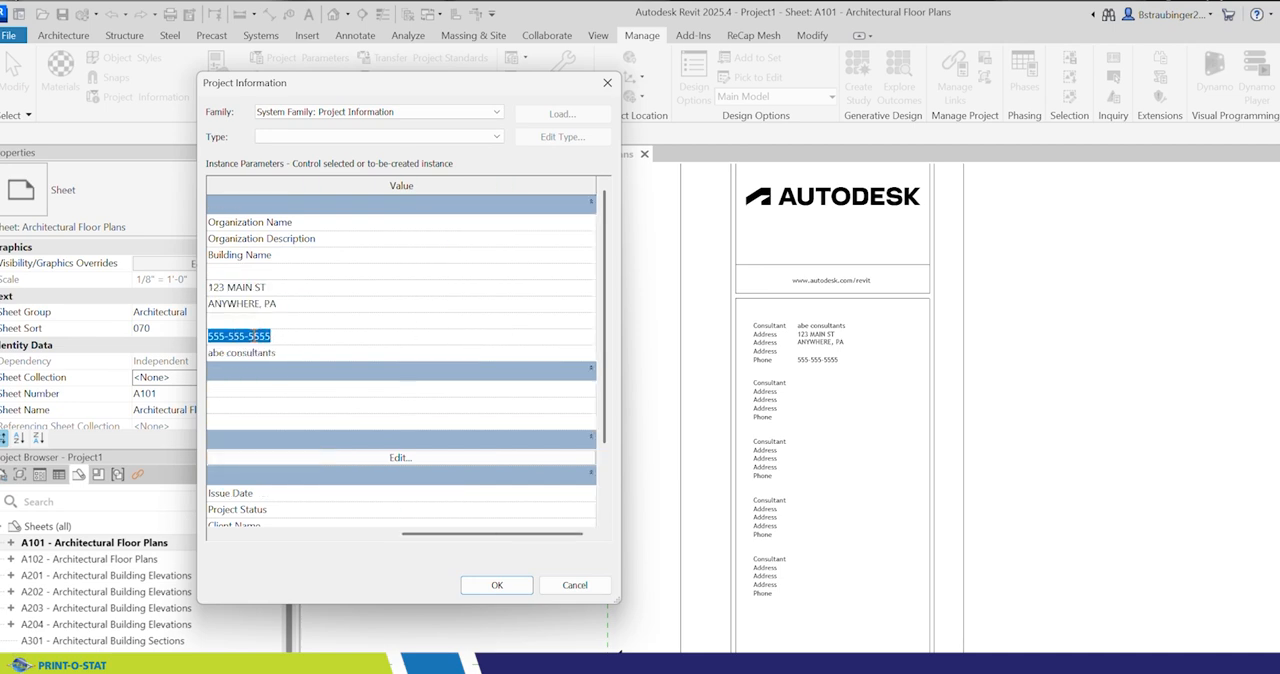
{"action": "left_click_drag", "start_coordinate": [248, 336], "coordinate": [305, 336]}
{"action": "type", "text": "1234"}
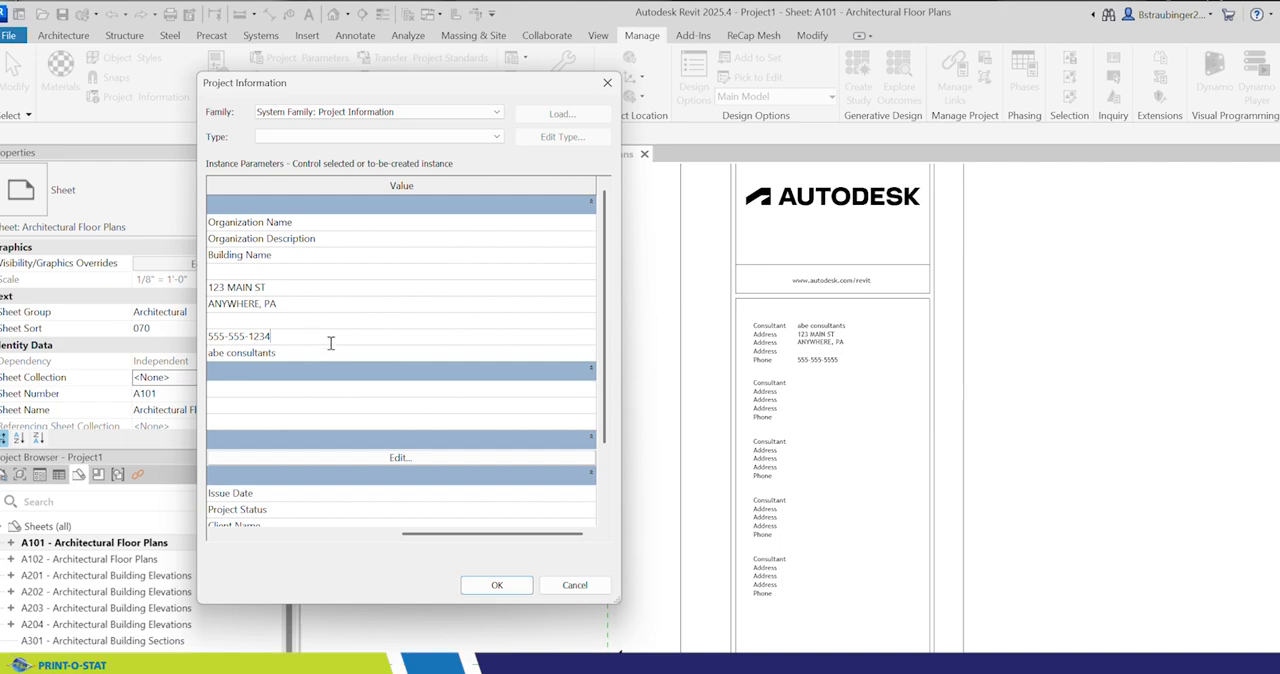
{"action": "left_click", "coordinate": [496, 585]}
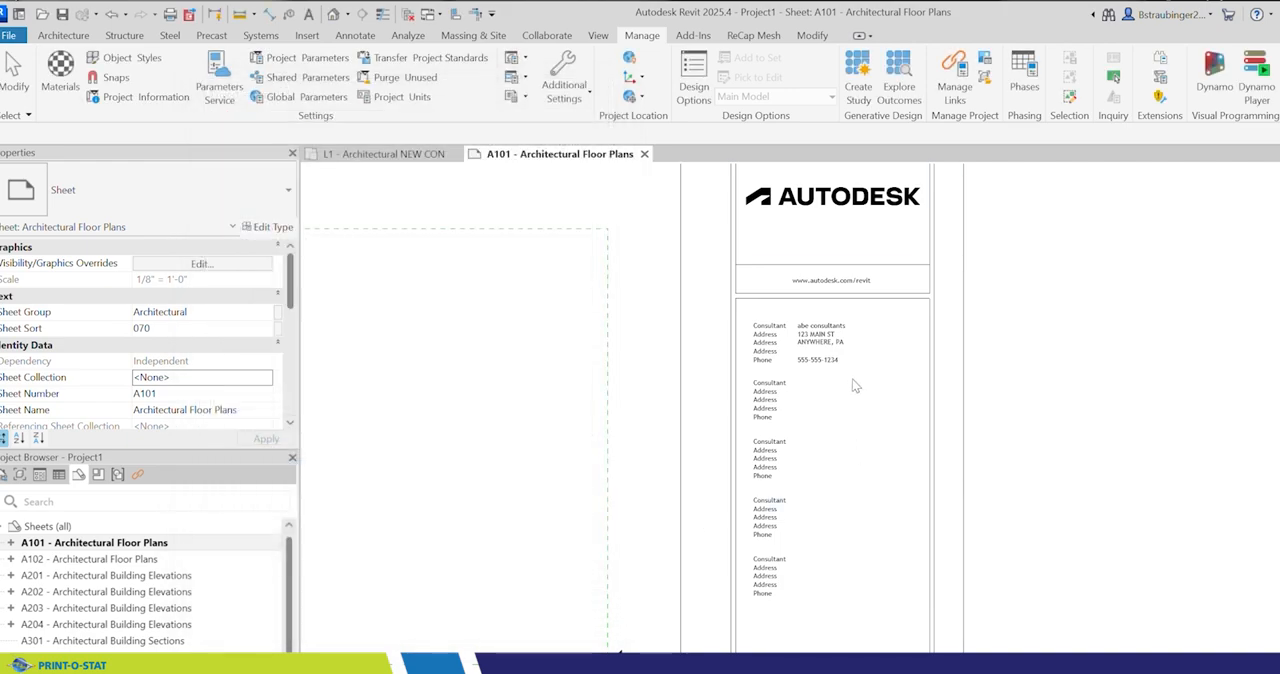
{"action": "scroll", "coordinate": [855, 385], "scroll_direction": "up", "scroll_amount": 5}
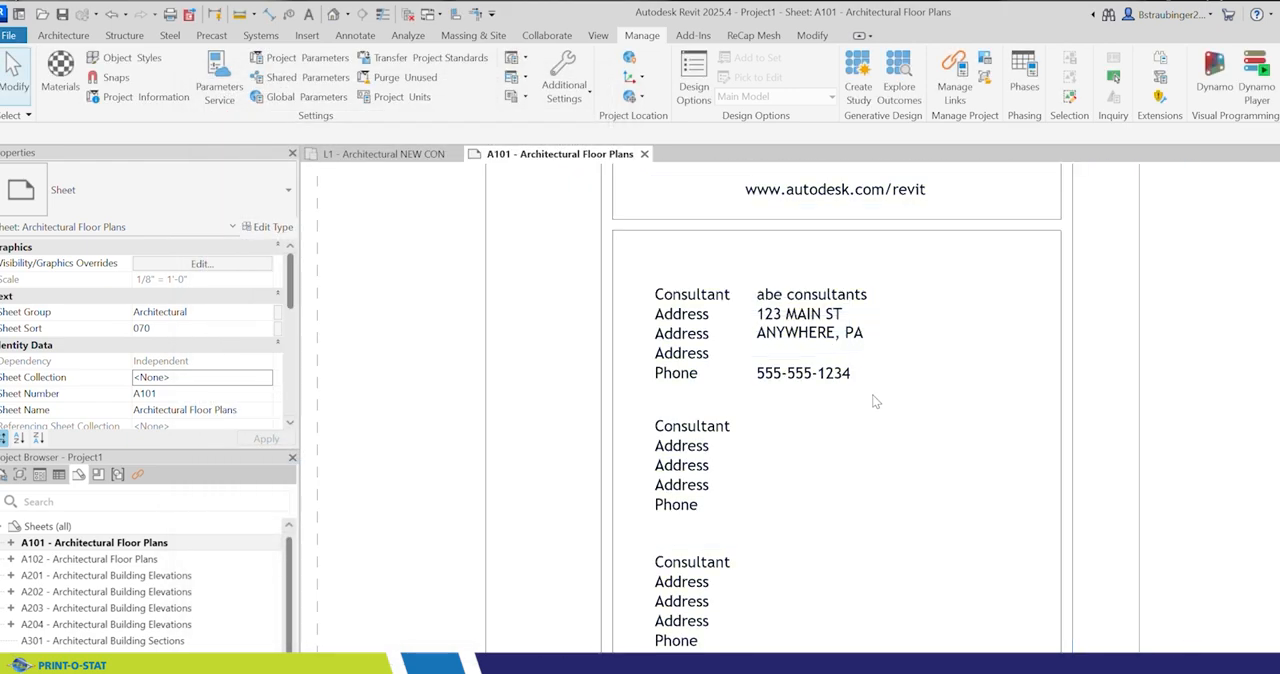
{"action": "scroll", "coordinate": [872, 400], "scroll_direction": "down", "scroll_amount": 6}
{"action": "middle_click_drag", "start_coordinate": [1000, 397], "coordinate": [1214, 329]}
{"action": "scroll", "coordinate": [1207, 323], "scroll_direction": "down", "scroll_amount": 1}
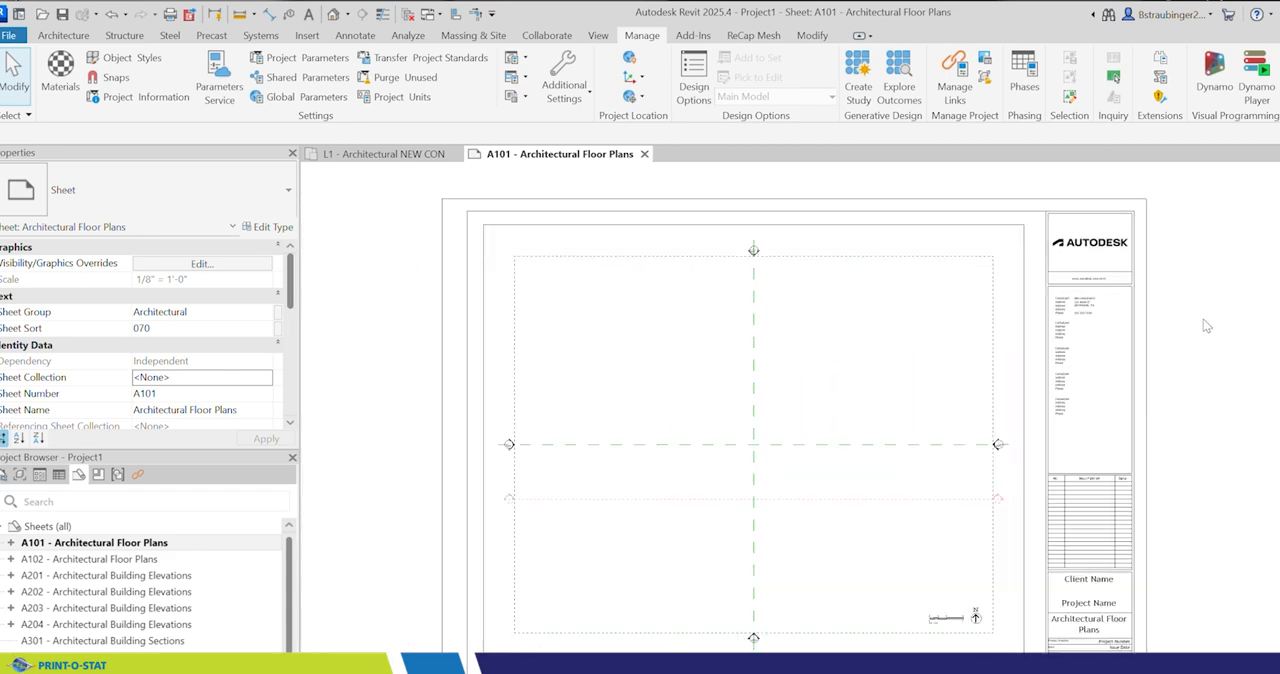